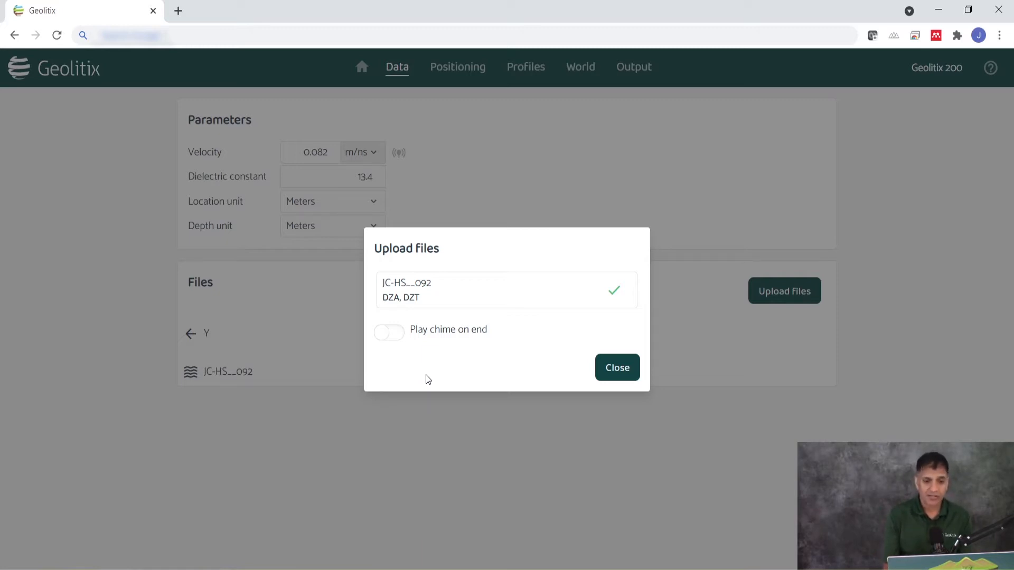
Close the finished file upload, go back out of folder Y and open the Positioning view
{"action": "left_click", "coordinate": [626, 378]}
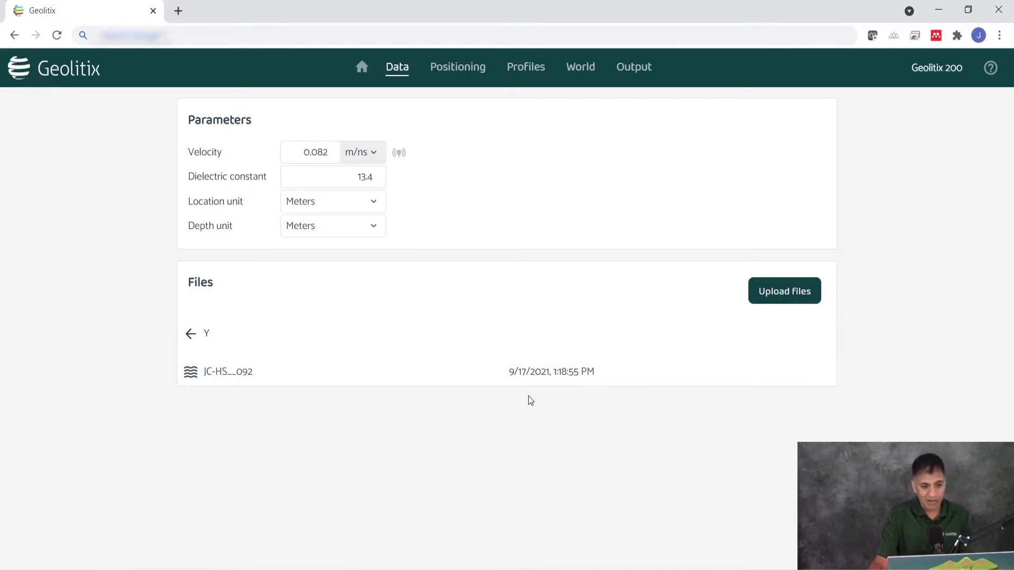
{"action": "left_click", "coordinate": [191, 334]}
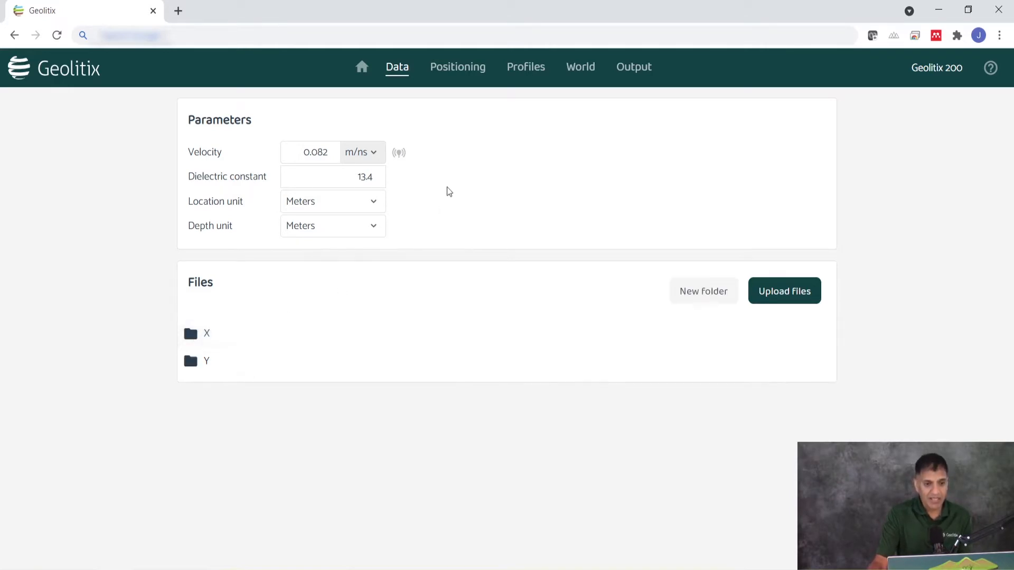
{"action": "left_click", "coordinate": [455, 72]}
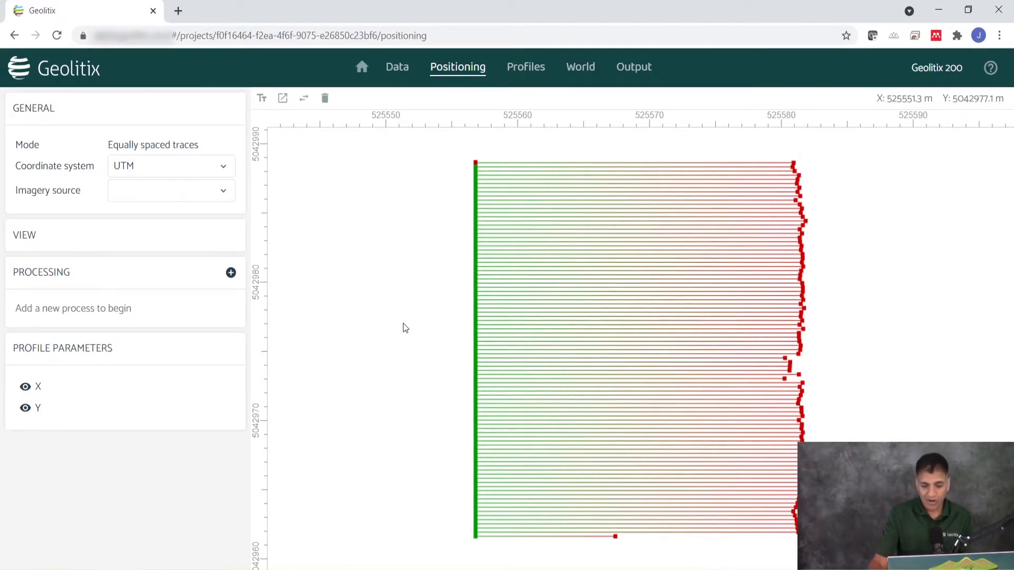
Open profile Eng__002, the long survey line just above the short lowest one on the positioning map
{"action": "scroll", "coordinate": [477, 404], "scroll_direction": "up", "scroll_amount": 2}
{"action": "scroll", "coordinate": [479, 411], "scroll_direction": "up", "scroll_amount": 3}
{"action": "scroll", "coordinate": [423, 399], "scroll_direction": "down", "scroll_amount": 5}
{"action": "scroll", "coordinate": [423, 403], "scroll_direction": "down", "scroll_amount": 1}
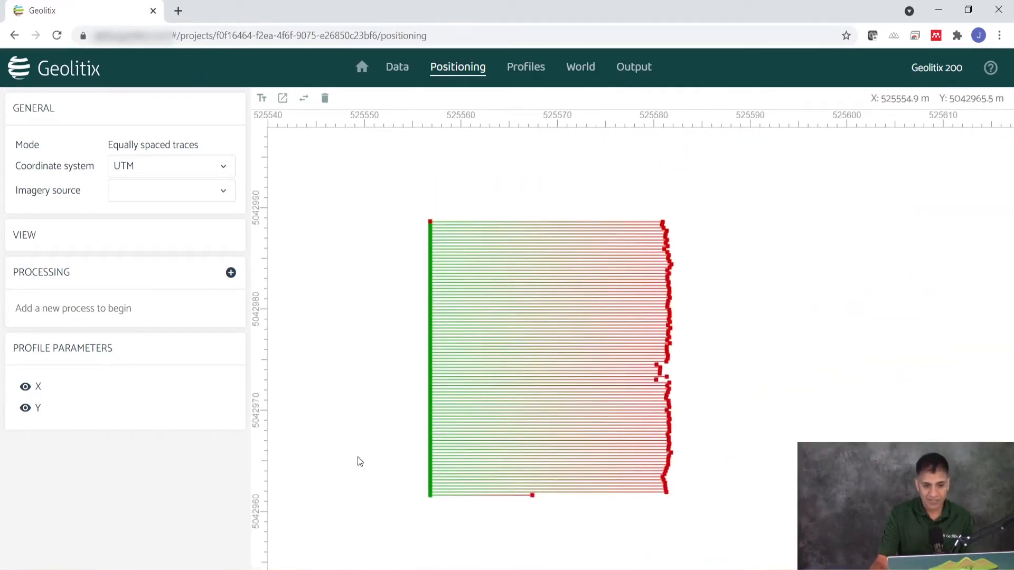
{"action": "right_click", "coordinate": [349, 475]}
{"action": "left_click_drag", "start_coordinate": [359, 425], "coordinate": [406, 400]}
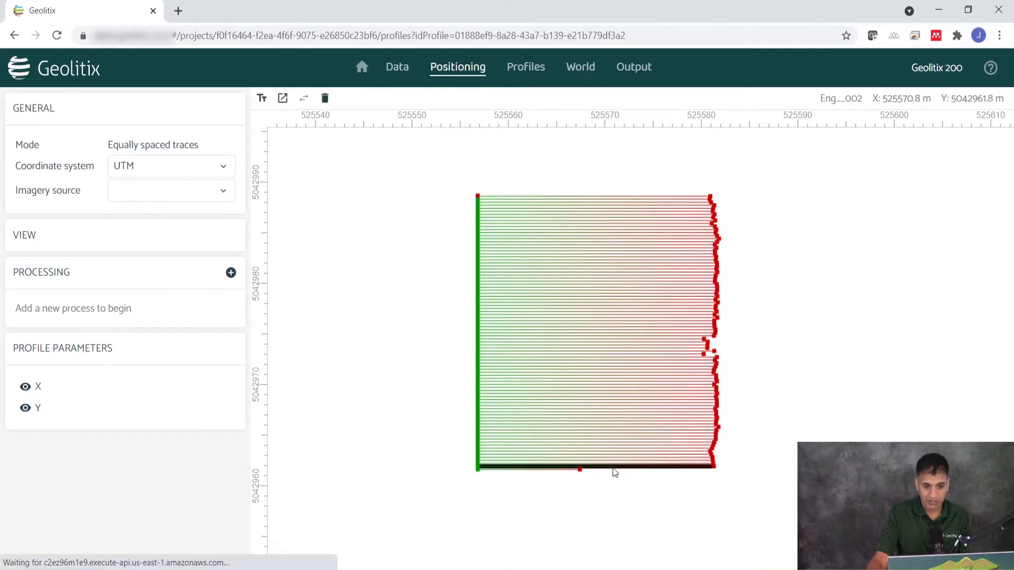
{"action": "left_click", "coordinate": [614, 468]}
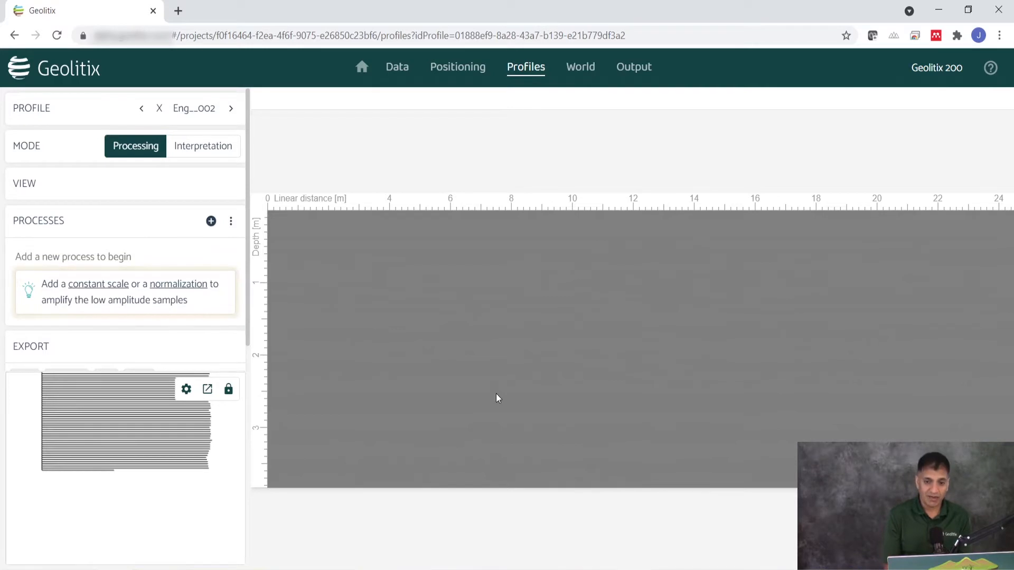
Add a Constant scale process and a Time zero correction process to the profile
{"action": "left_click", "coordinate": [104, 285]}
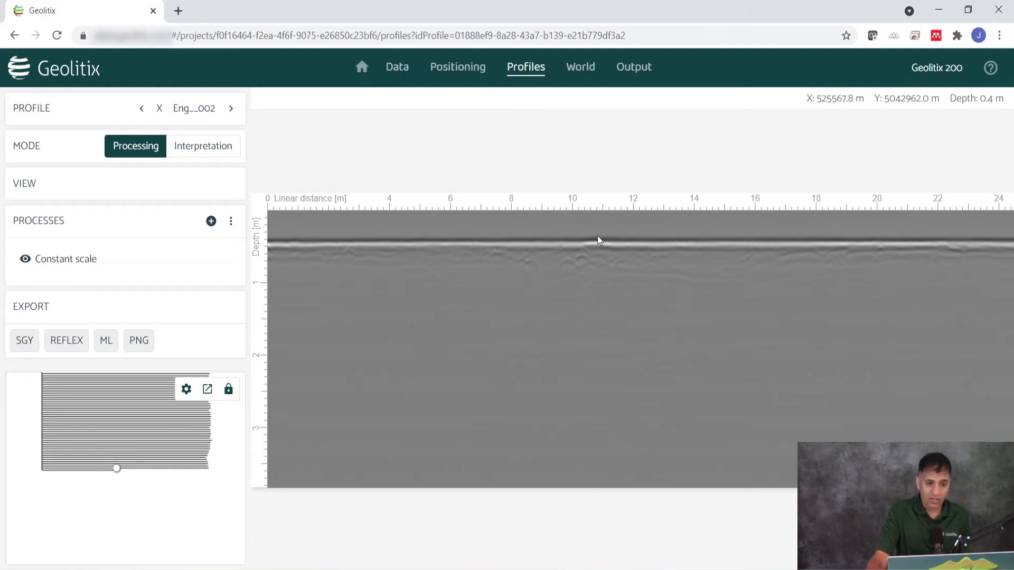
{"action": "left_click", "coordinate": [211, 221]}
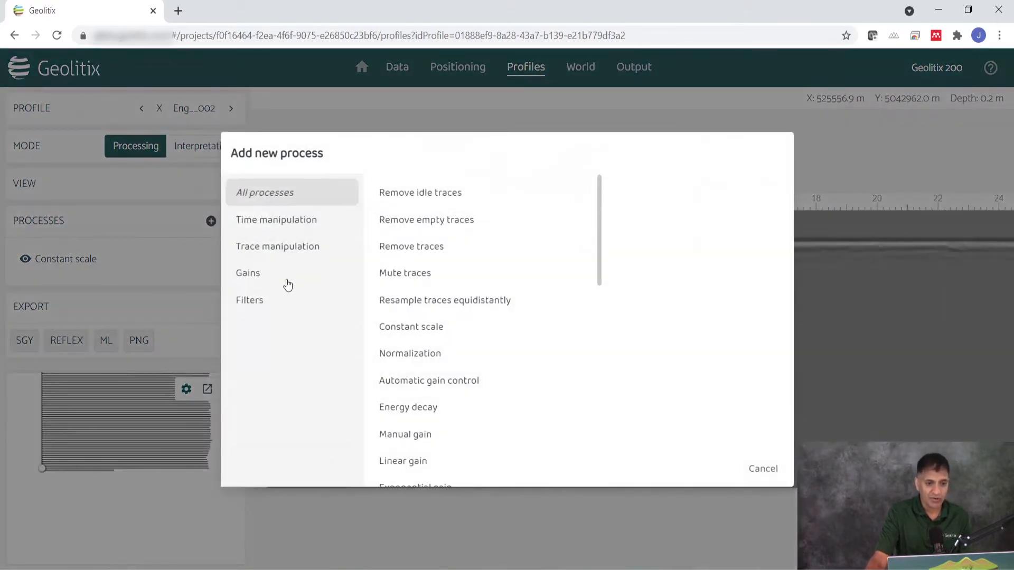
{"action": "left_click", "coordinate": [290, 227]}
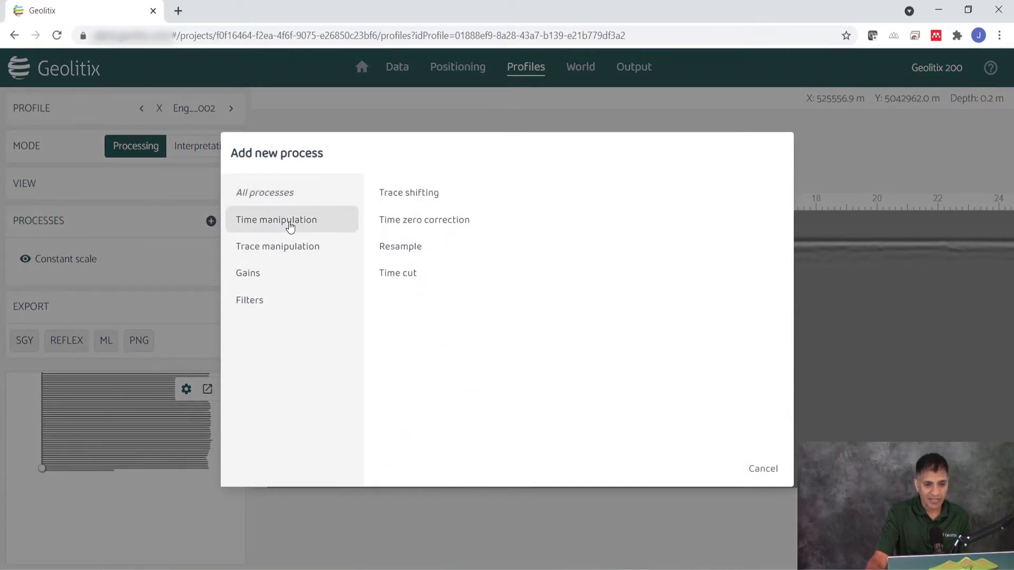
{"action": "left_click", "coordinate": [412, 230]}
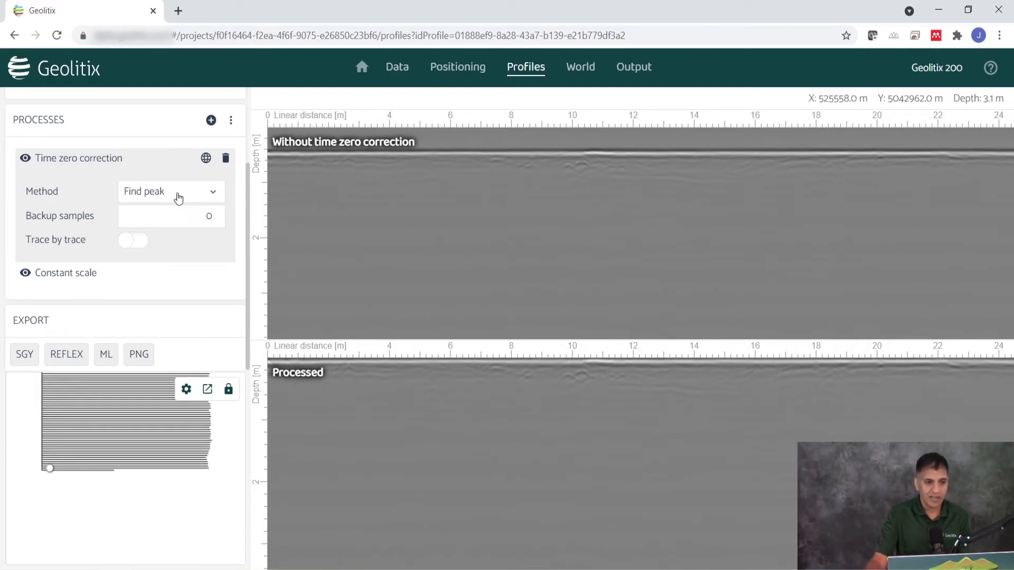
Add an Energy decay gain to the processing of the profile
{"action": "left_click", "coordinate": [210, 122]}
{"action": "left_click", "coordinate": [245, 274]}
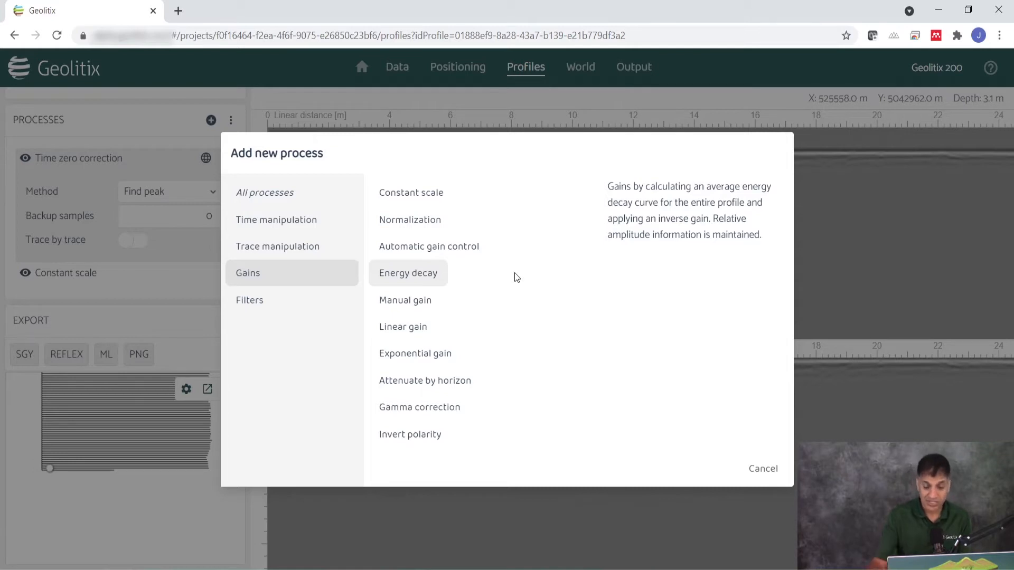
{"action": "left_click", "coordinate": [444, 272]}
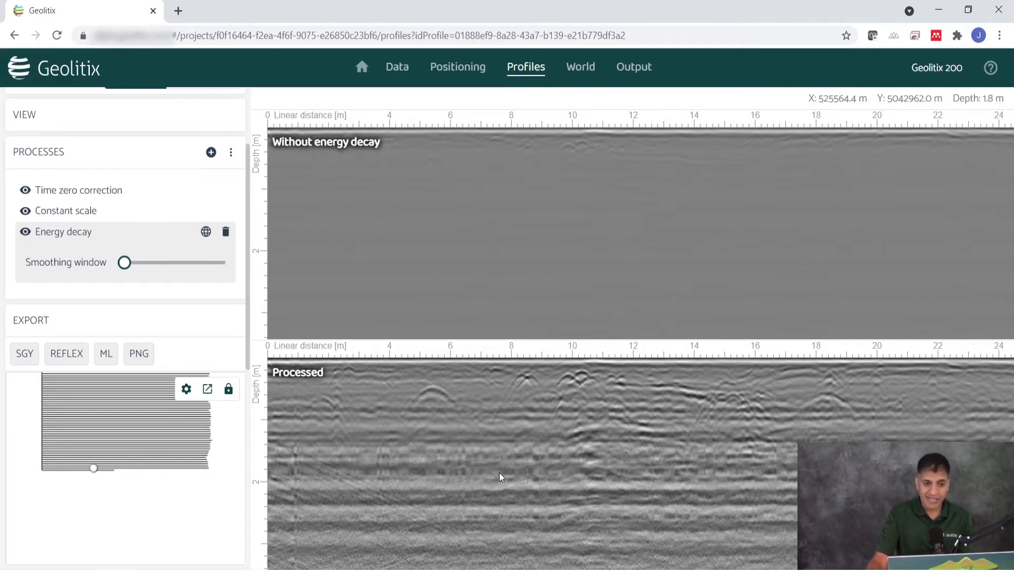
Add a Background subtraction filter to remove the horizontal banding from the profile
{"action": "left_click", "coordinate": [210, 152]}
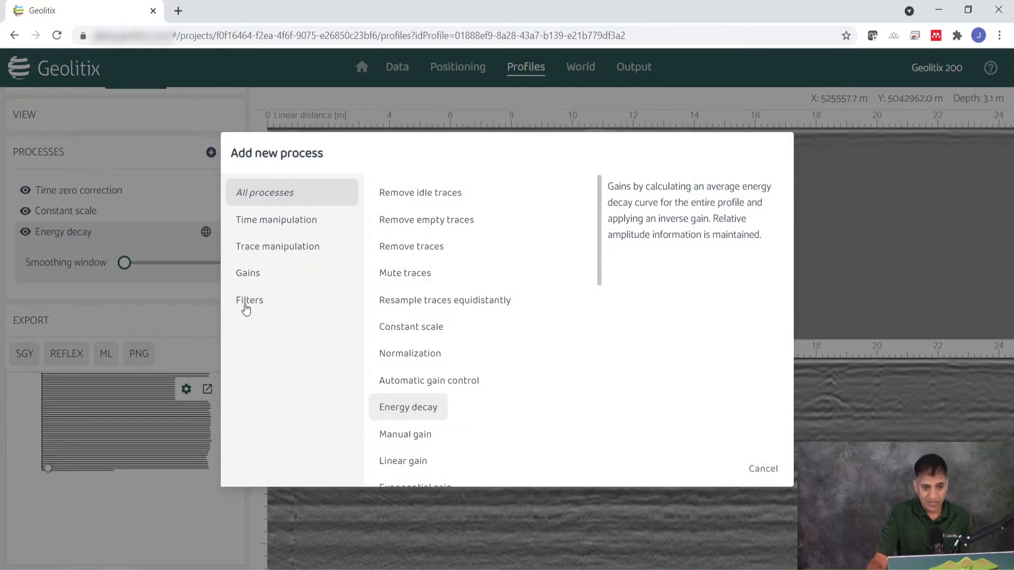
{"action": "left_click", "coordinate": [249, 301]}
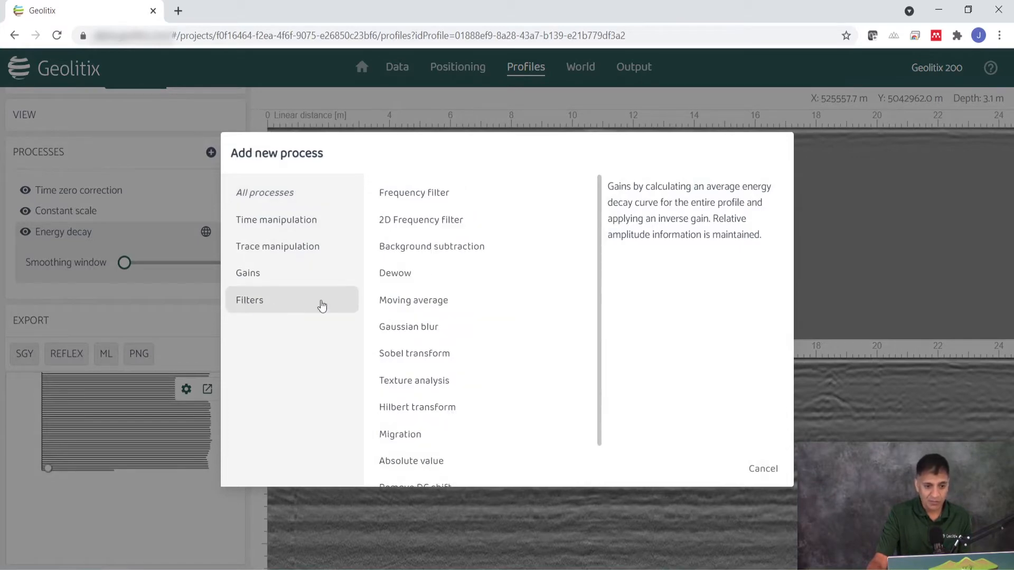
{"action": "left_click", "coordinate": [397, 259]}
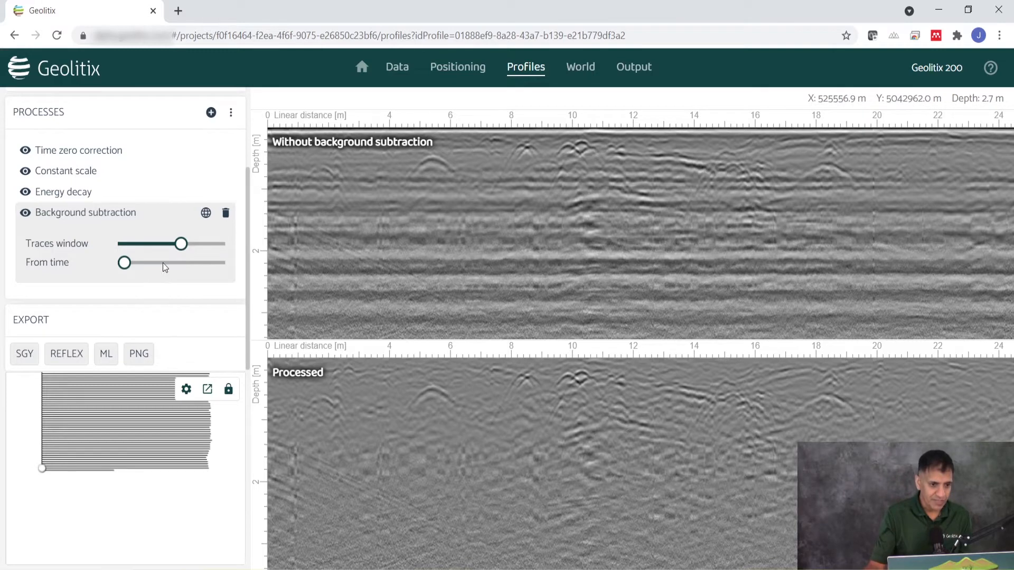
In Interpretation mode, fit a hyperbola to the reflection near 5.4 m with a velocity of about 0.102 m/ns and assign that velocity to the project
{"action": "scroll", "coordinate": [162, 259], "scroll_direction": "up", "scroll_amount": 2}
{"action": "left_click", "coordinate": [200, 152]}
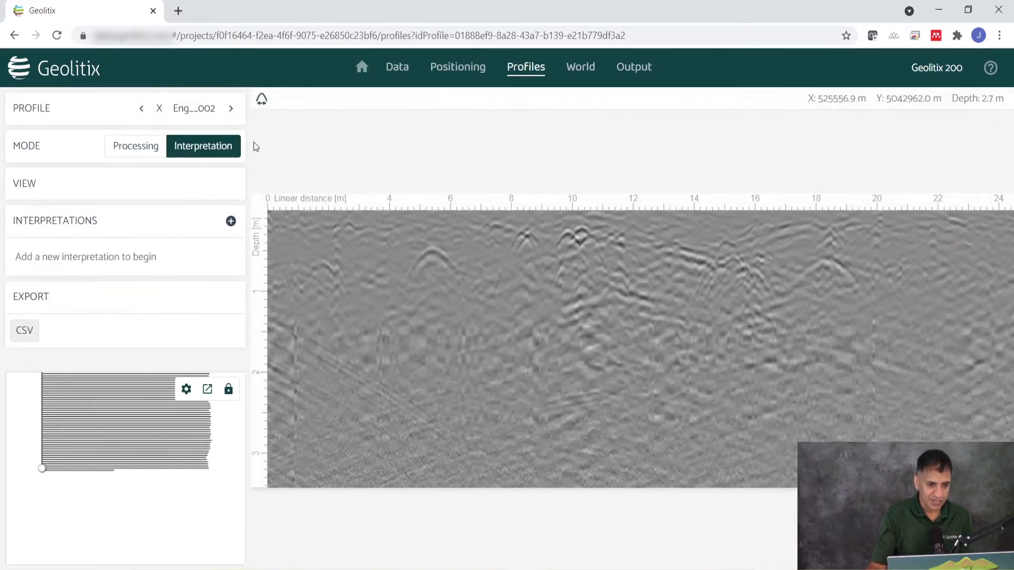
{"action": "left_click", "coordinate": [262, 100]}
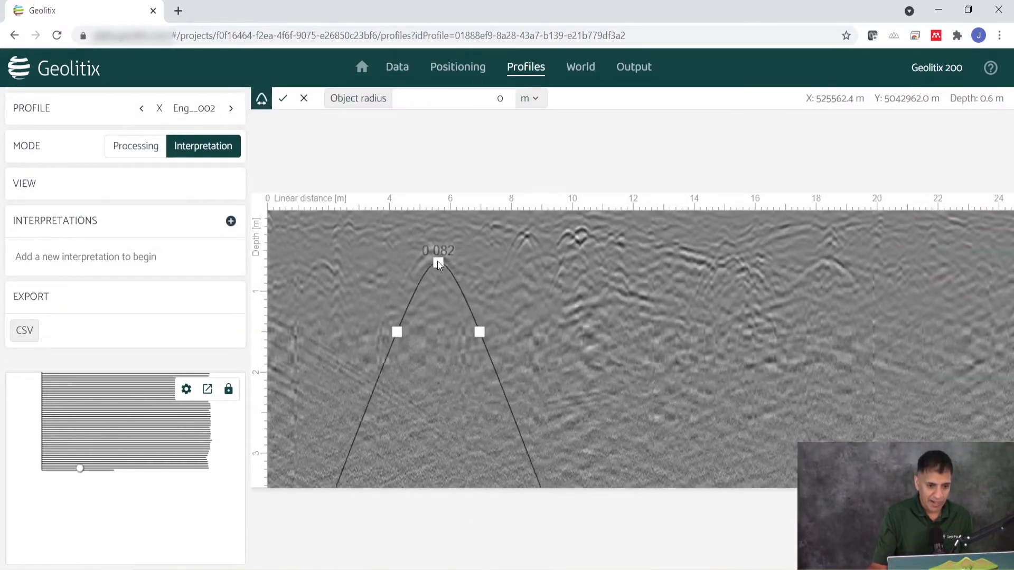
{"action": "scroll", "coordinate": [433, 256], "scroll_direction": "up", "scroll_amount": 6}
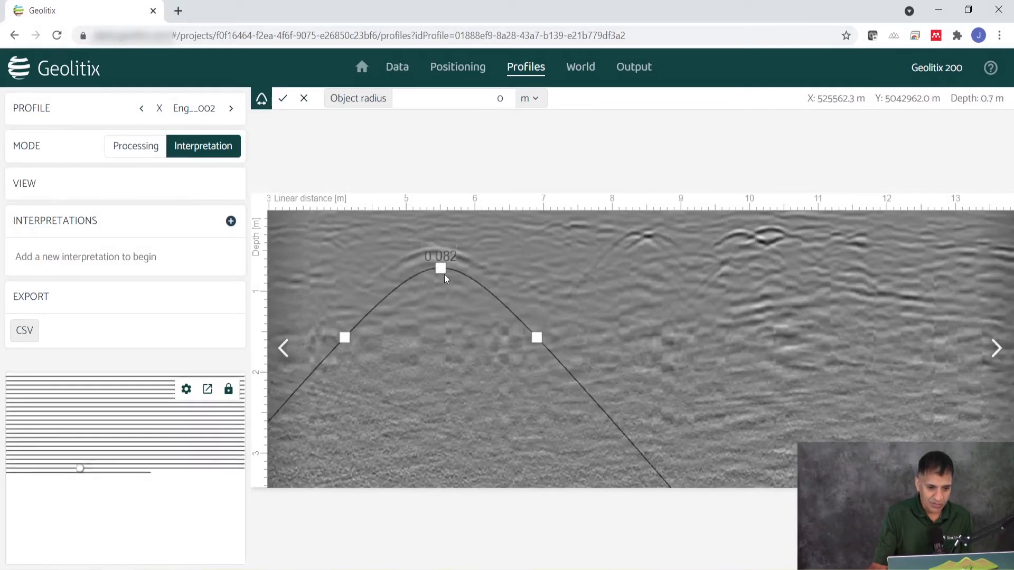
{"action": "scroll", "coordinate": [444, 278], "scroll_direction": "down", "scroll_amount": 5}
{"action": "scroll", "coordinate": [444, 280], "scroll_direction": "up", "scroll_amount": 4}
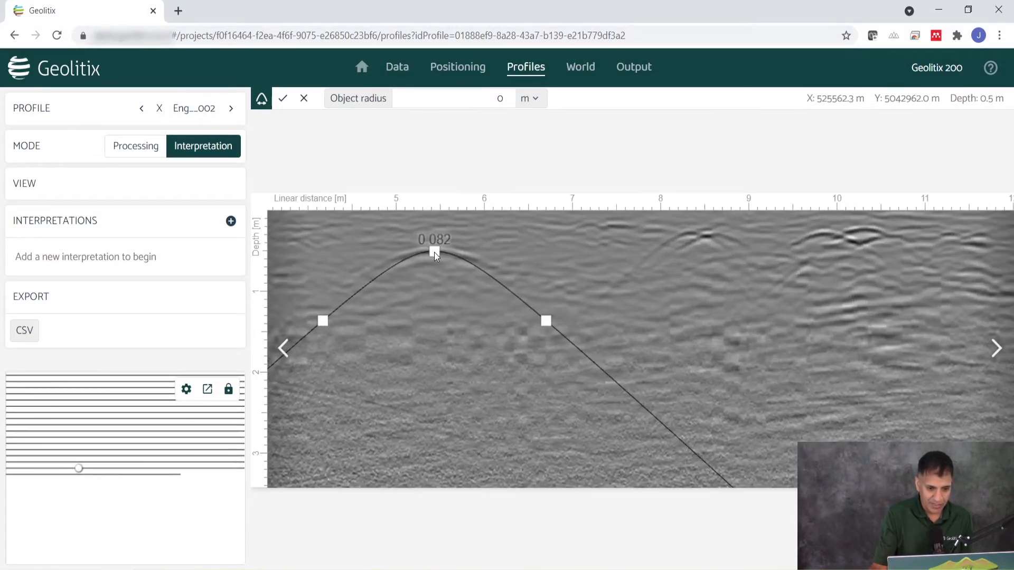
{"action": "left_click_drag", "start_coordinate": [545, 320], "coordinate": [572, 285]}
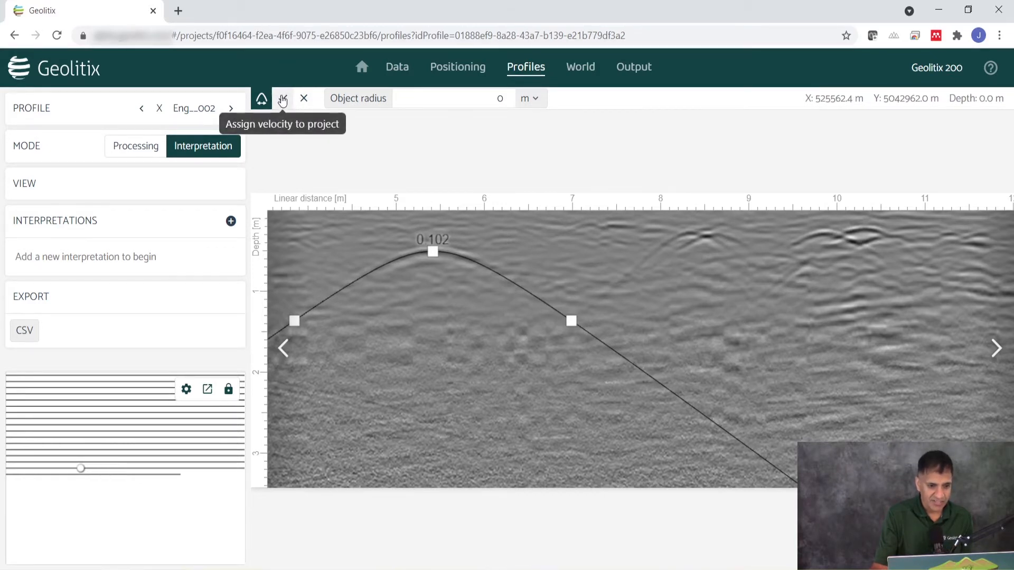
{"action": "left_click", "coordinate": [283, 100]}
{"action": "scroll", "coordinate": [530, 444], "scroll_direction": "down", "scroll_amount": 5}
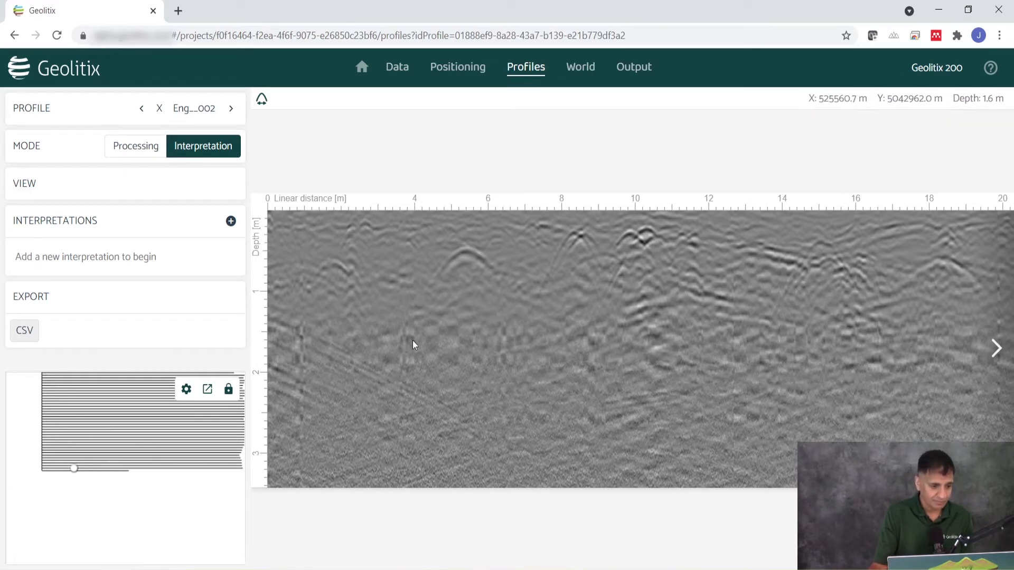
Create a new interpretation named "My pipe 01" and choose its type
{"action": "left_click", "coordinate": [231, 221]}
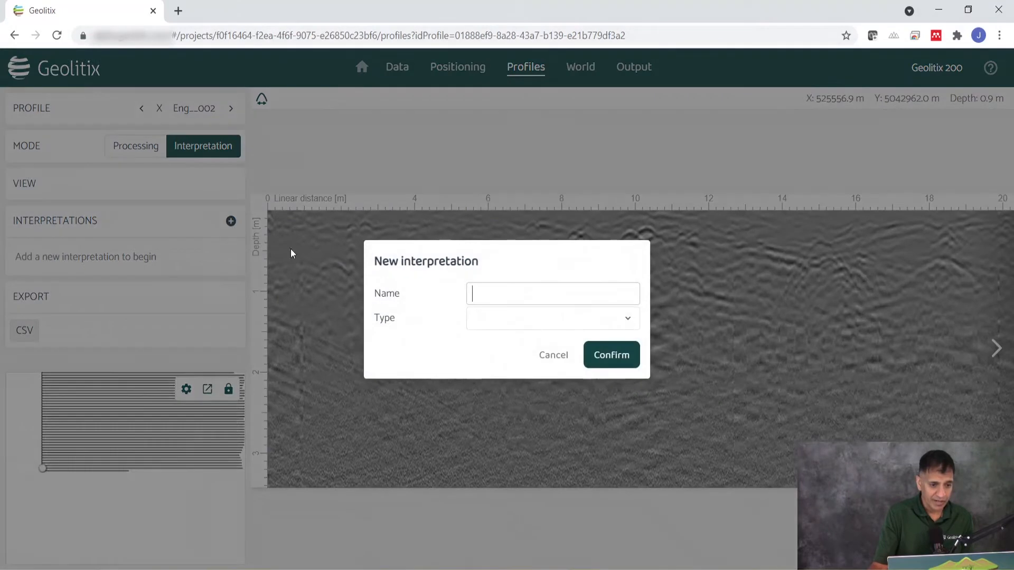
{"action": "type", "text": "My "}
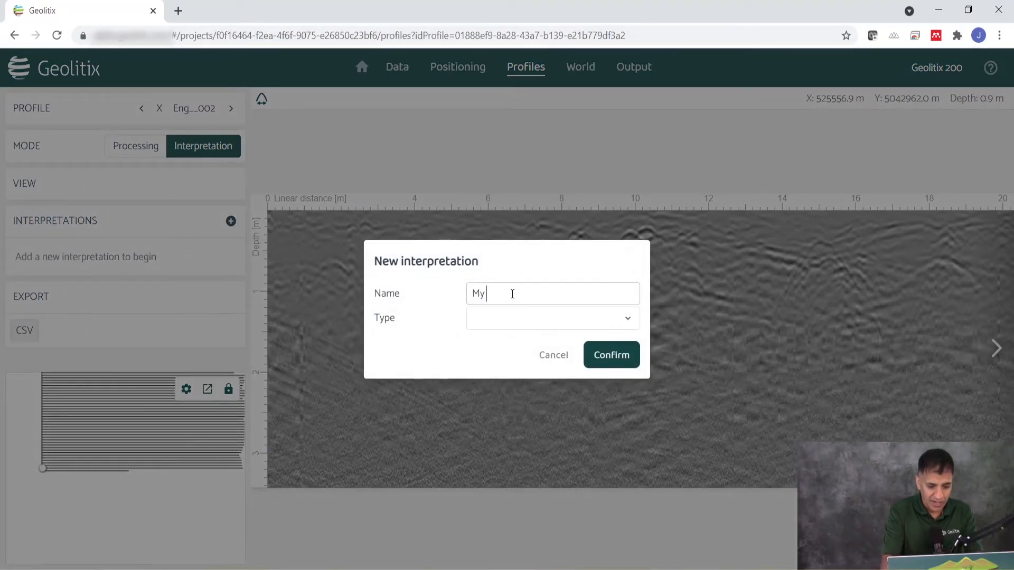
{"action": "type", "text": "pipe"}
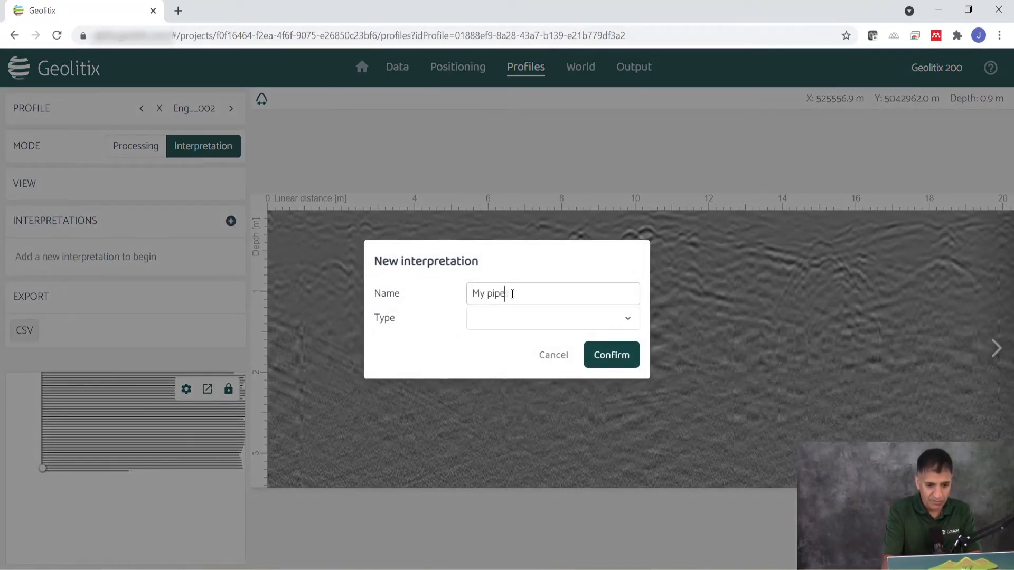
{"action": "type", "text": "s D1"}
{"action": "left_click", "coordinate": [570, 326]}
{"action": "left_click", "coordinate": [561, 344]}
{"action": "left_click", "coordinate": [611, 356]}
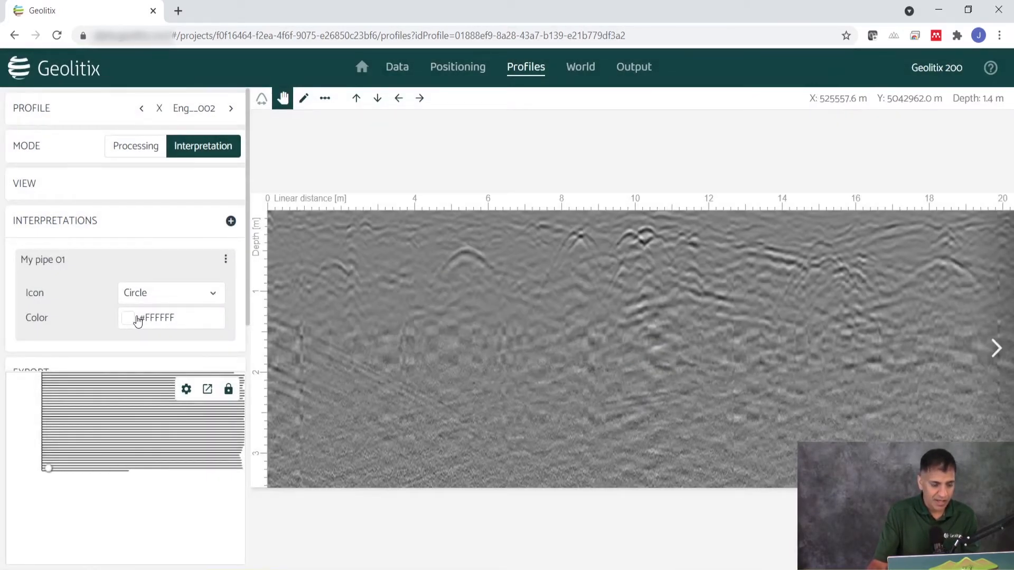
Mark My pipe 01 on Eng__002 at the hyperbola apex, about 0.5 m deep, and mark it again on the following profile
{"action": "left_click", "coordinate": [302, 103]}
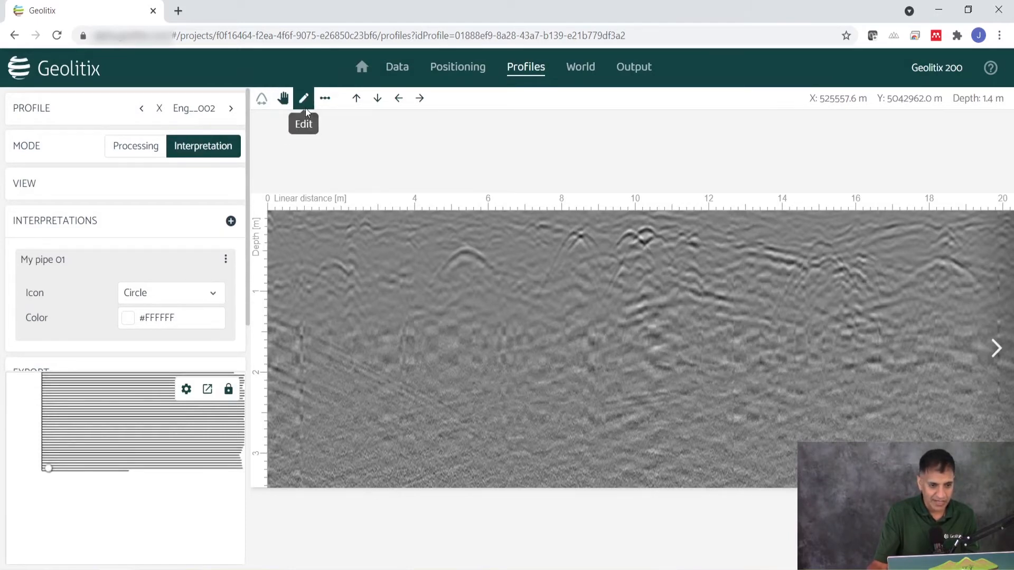
{"action": "left_click", "coordinate": [468, 249]}
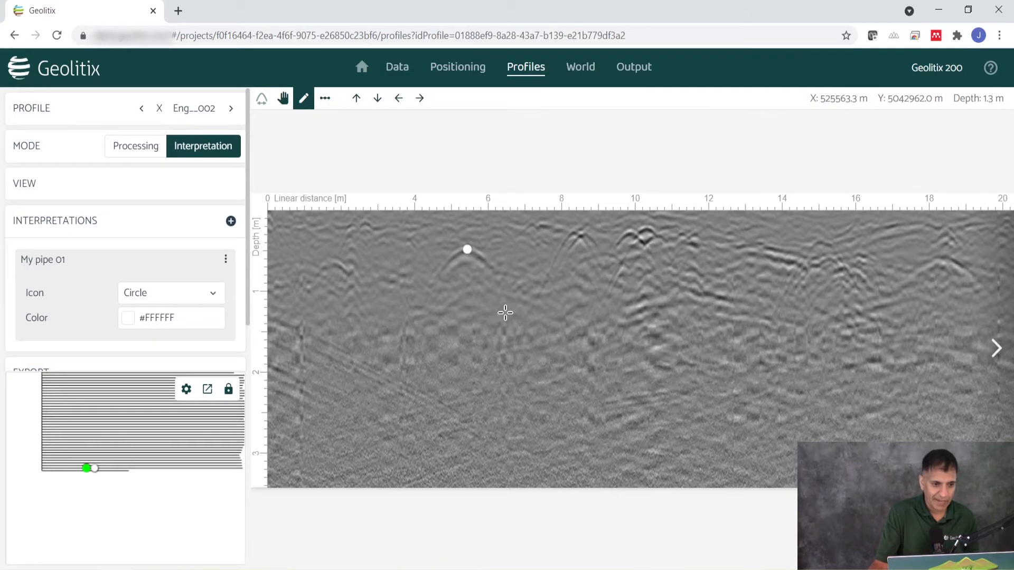
{"action": "left_click", "coordinate": [232, 109]}
{"action": "left_click", "coordinate": [436, 252]}
Browse forward through the profiles up to Eng__006 to look for the pipe's reflection
{"action": "left_click", "coordinate": [234, 110]}
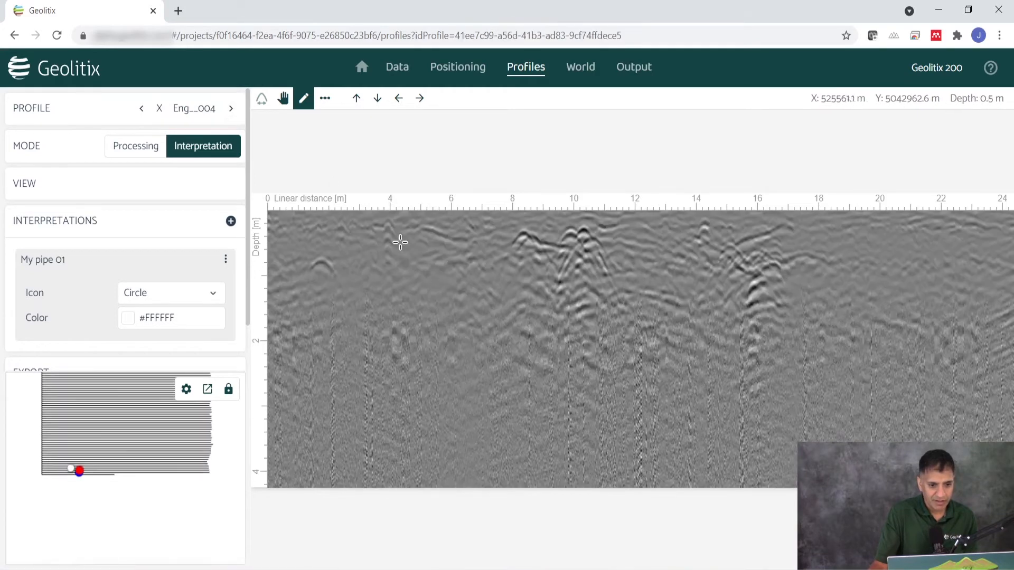
{"action": "left_click", "coordinate": [231, 110]}
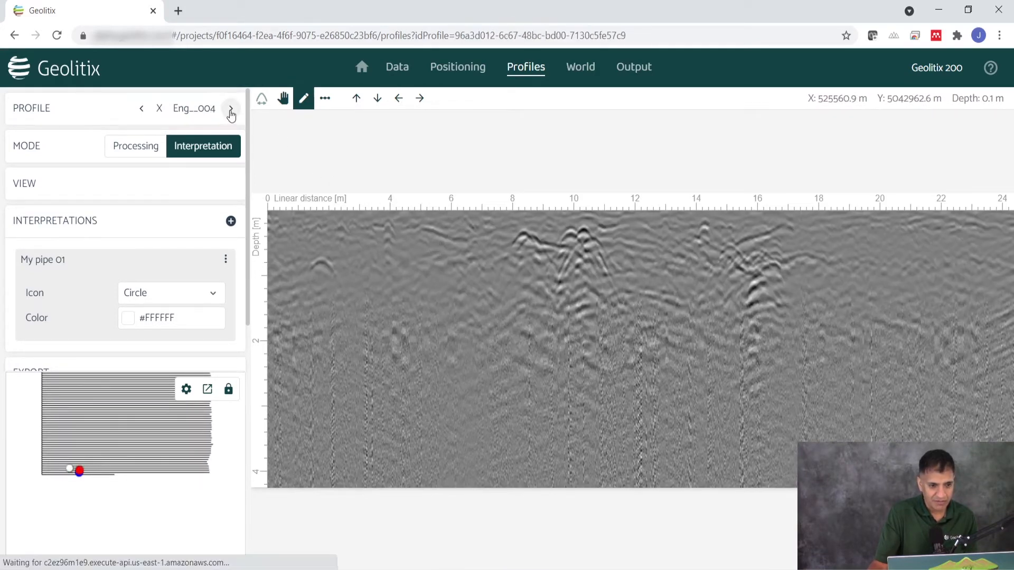
{"action": "left_click", "coordinate": [231, 111]}
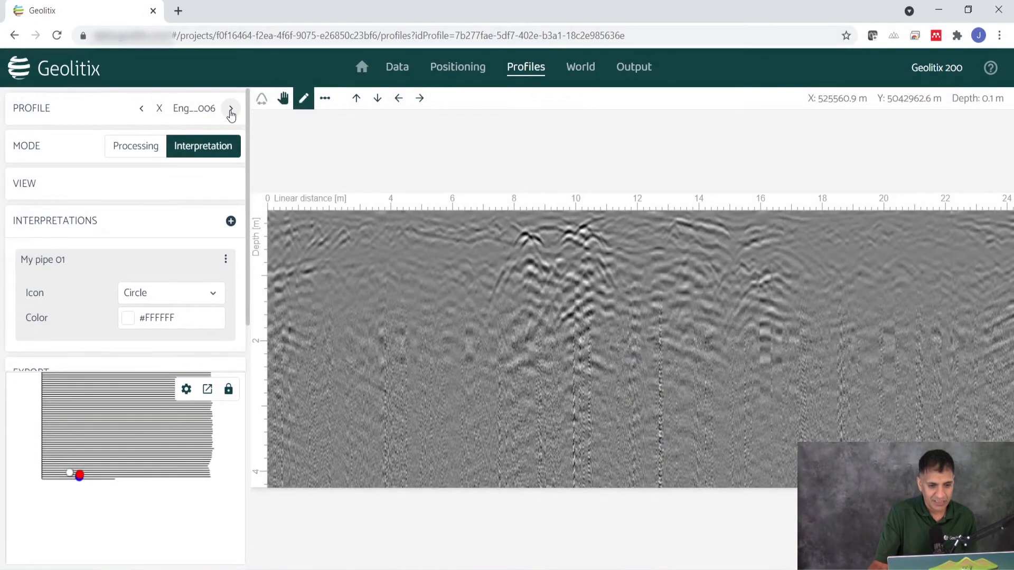
Return to profile Eng__002 and shift the pipe marker slightly deeper onto the apex of the hyperbola, at about 5.5 m along the line
{"action": "left_click", "coordinate": [141, 109]}
{"action": "left_click", "coordinate": [142, 108]}
{"action": "left_click", "coordinate": [142, 108]}
{"action": "left_click", "coordinate": [142, 109]}
{"action": "left_click", "coordinate": [141, 109]}
{"action": "left_click", "coordinate": [231, 109]}
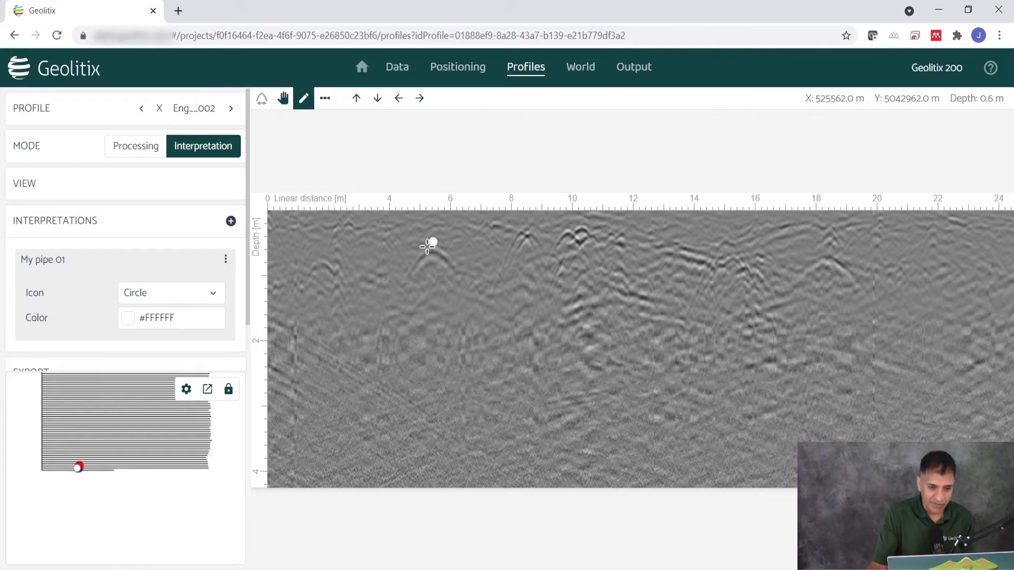
{"action": "left_click_drag", "start_coordinate": [433, 242], "coordinate": [434, 250]}
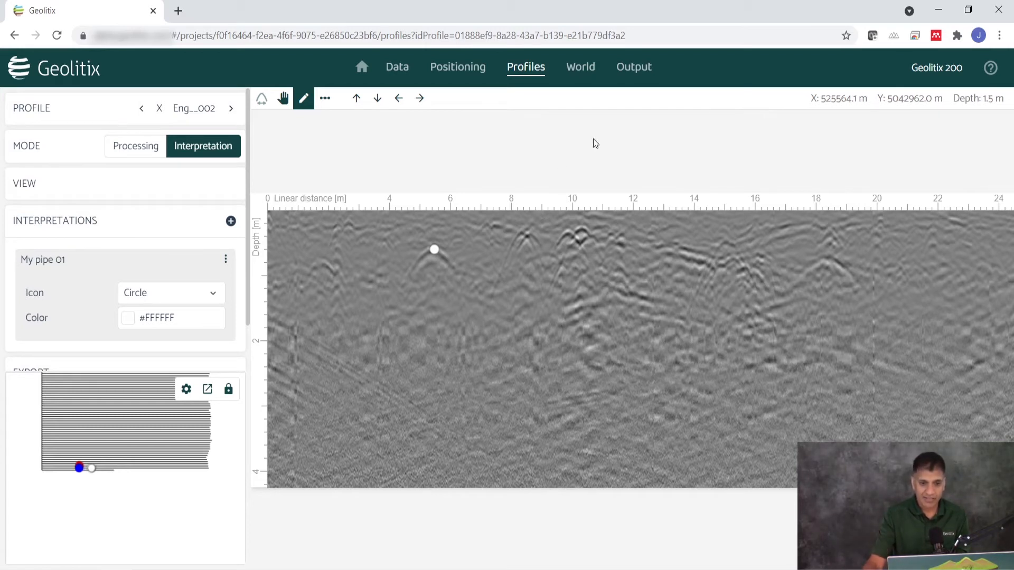
Open the World view, look at the old Assets mode and switch back to the new World mode
{"action": "left_click", "coordinate": [585, 68]}
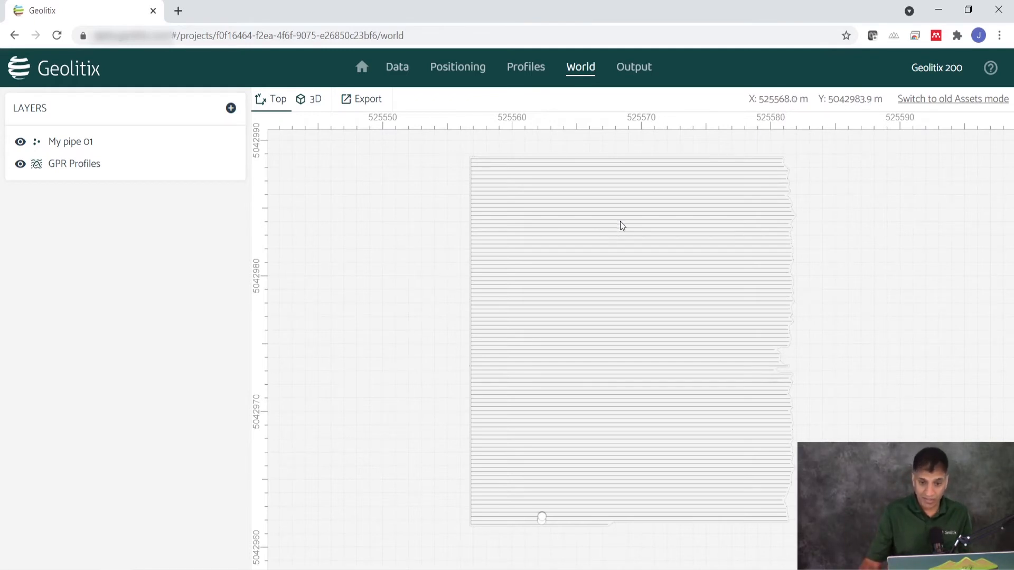
{"action": "left_click", "coordinate": [976, 103]}
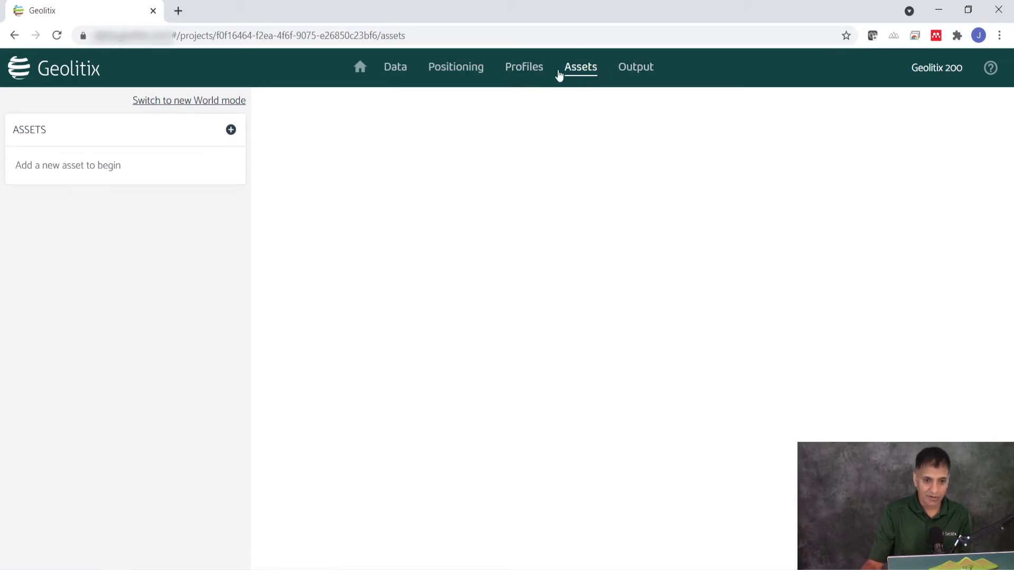
{"action": "left_click", "coordinate": [225, 101]}
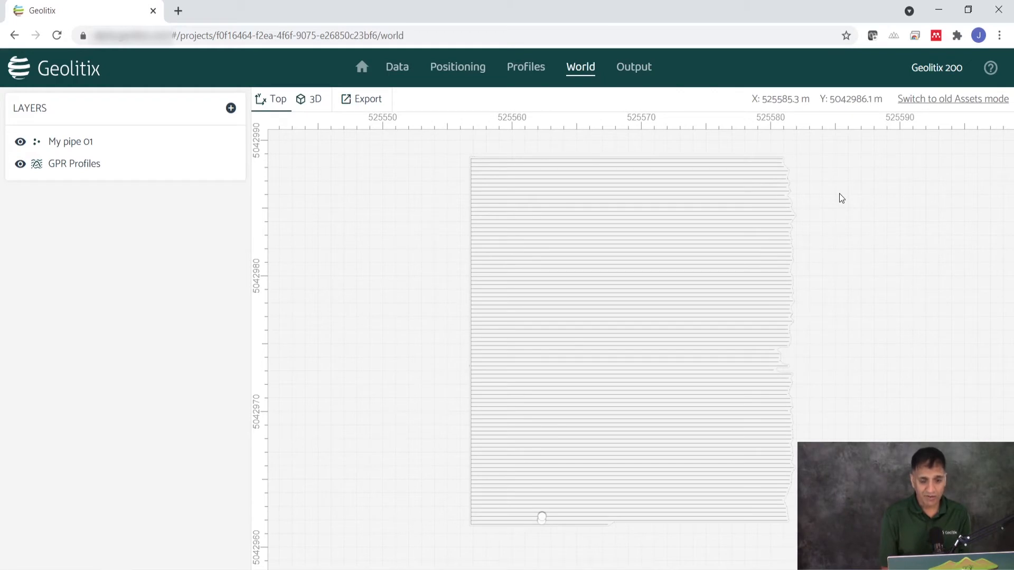
Show the GPR profiles and pipe markers in 3D and look at the volume from an angled viewpoint
{"action": "left_click", "coordinate": [316, 100]}
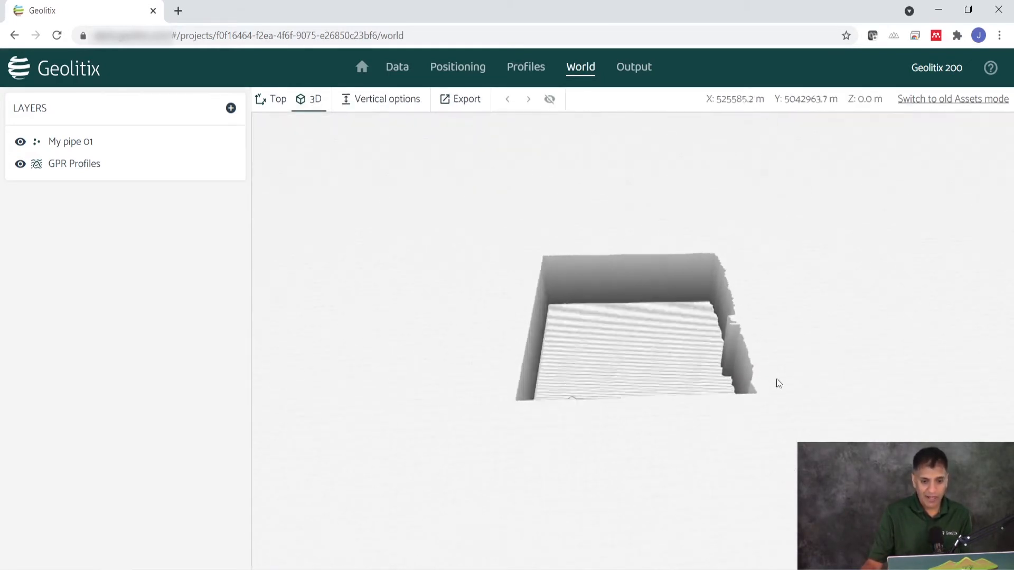
{"action": "scroll", "coordinate": [616, 332], "scroll_direction": "up", "scroll_amount": 5}
{"action": "left_click_drag", "start_coordinate": [622, 341], "coordinate": [648, 383]}
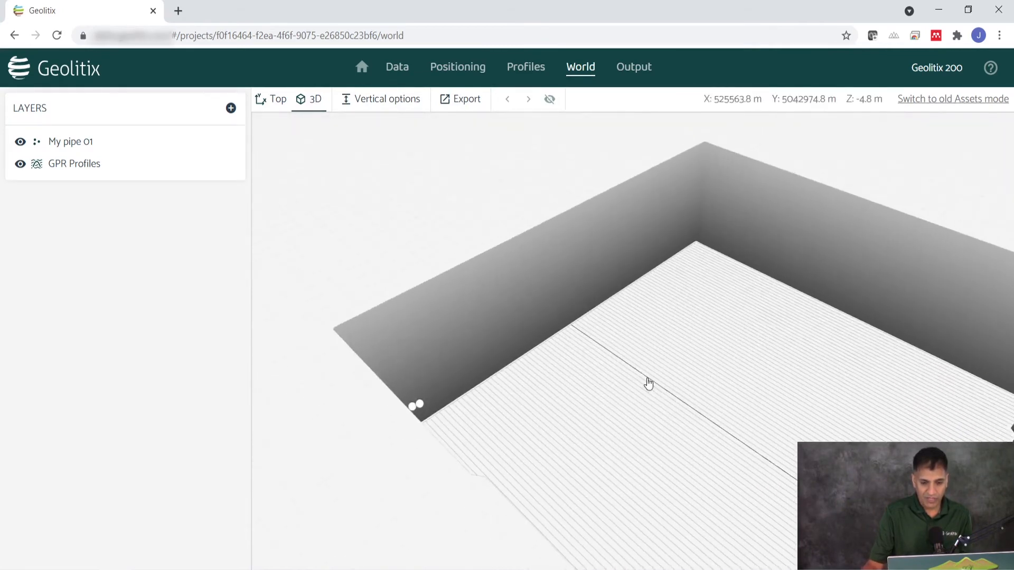
Slightly reduce the maximum depth shown in 3D and set the vertical exaggeration to 126 %
{"action": "left_click", "coordinate": [393, 100]}
{"action": "mouse_move", "coordinate": [536, 127]}
{"action": "left_mouse_down"}
{"action": "mouse_move", "coordinate": [486, 125]}
{"action": "mouse_move", "coordinate": [534, 125]}
{"action": "left_mouse_up"}
{"action": "mouse_move", "coordinate": [676, 124]}
{"action": "left_mouse_down"}
{"action": "mouse_move", "coordinate": [699, 125]}
{"action": "mouse_move", "coordinate": [656, 128]}
{"action": "mouse_move", "coordinate": [671, 129]}
{"action": "left_mouse_up"}
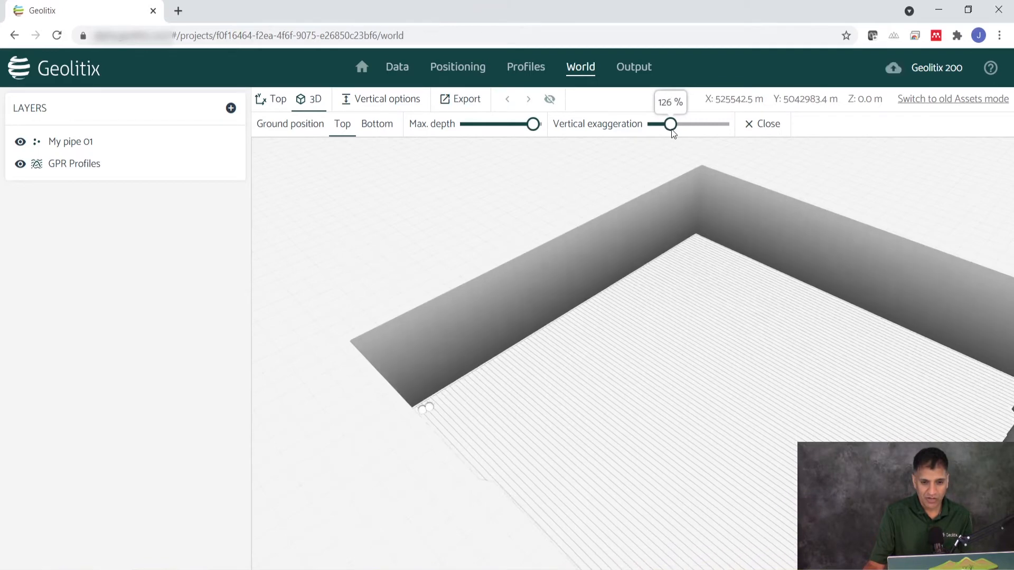
{"action": "scroll", "coordinate": [531, 214], "scroll_direction": "down", "scroll_amount": 3}
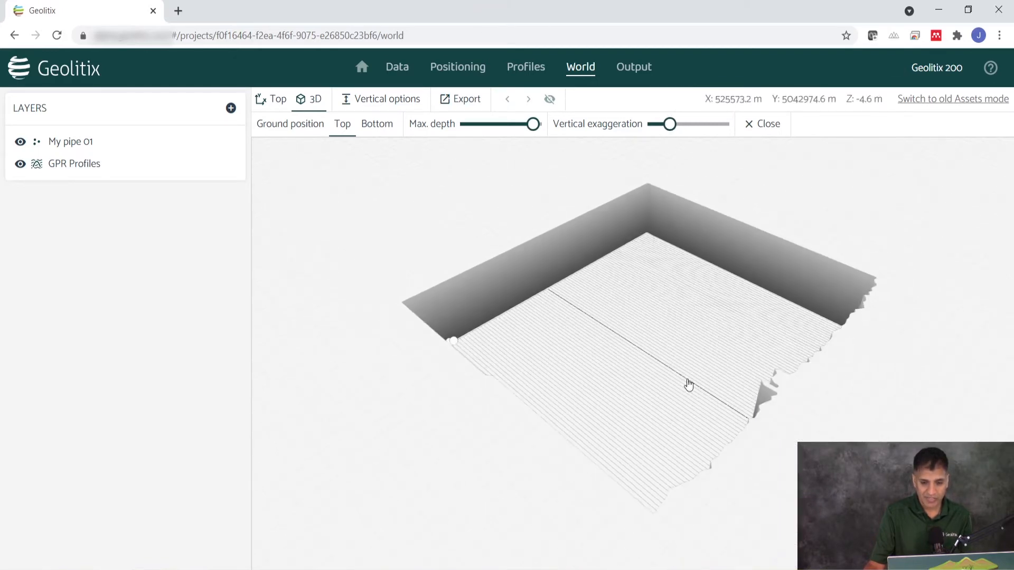
Return to the top-down view and examine the survey lines and the pipe markers near the first profiles
{"action": "left_click", "coordinate": [275, 105]}
{"action": "scroll", "coordinate": [542, 389], "scroll_direction": "down", "scroll_amount": 1}
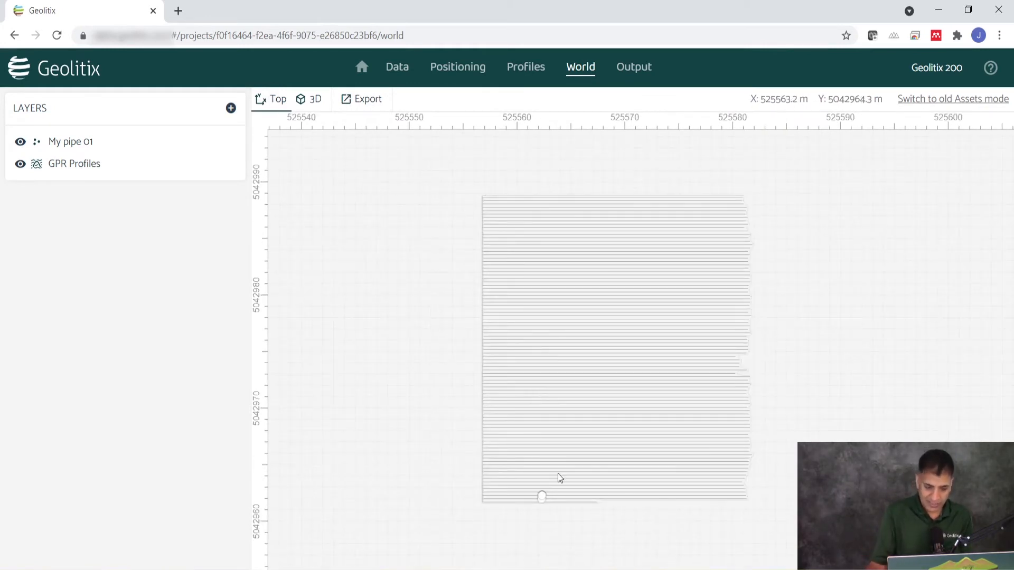
{"action": "scroll", "coordinate": [421, 391], "scroll_direction": "up", "scroll_amount": 5}
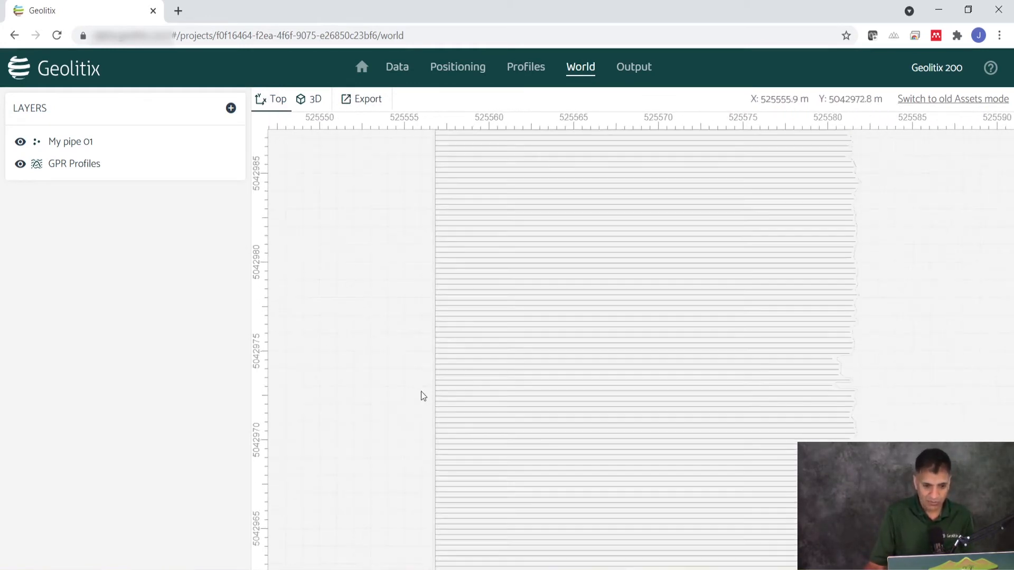
{"action": "scroll", "coordinate": [471, 376], "scroll_direction": "down", "scroll_amount": 5}
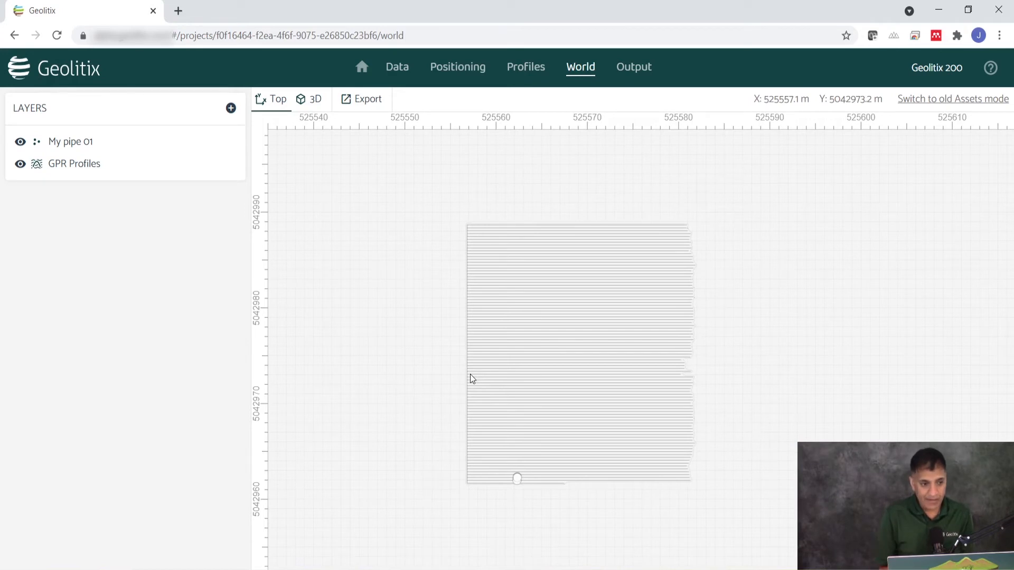
{"action": "scroll", "coordinate": [520, 486], "scroll_direction": "up", "scroll_amount": 5}
{"action": "scroll", "coordinate": [521, 475], "scroll_direction": "up", "scroll_amount": 3}
{"action": "scroll", "coordinate": [518, 431], "scroll_direction": "down", "scroll_amount": 2}
{"action": "scroll", "coordinate": [518, 432], "scroll_direction": "down", "scroll_amount": 2}
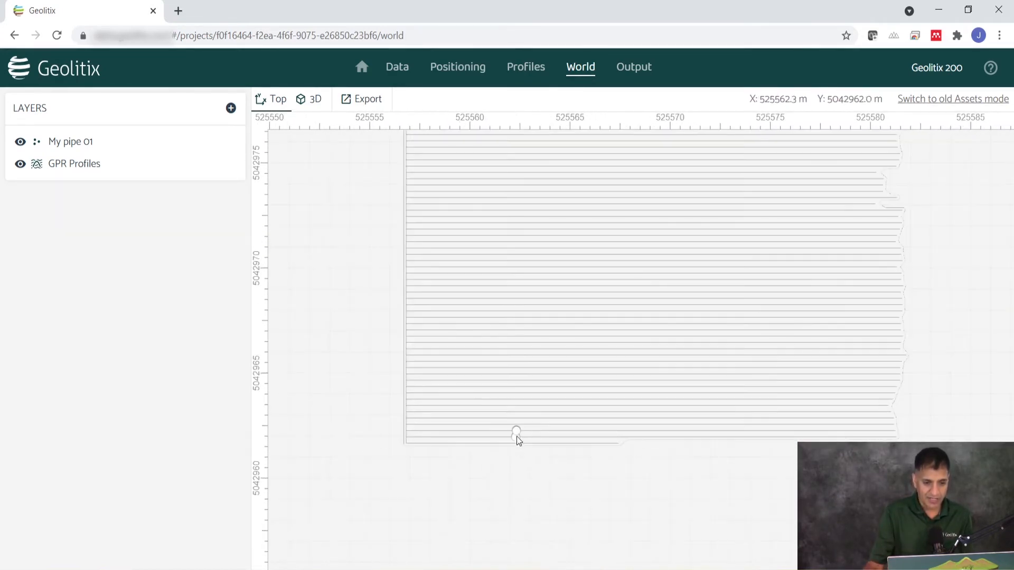
Delete the My pipe 01 layer from the World view
{"action": "left_click", "coordinate": [79, 151]}
{"action": "left_click", "coordinate": [231, 108]}
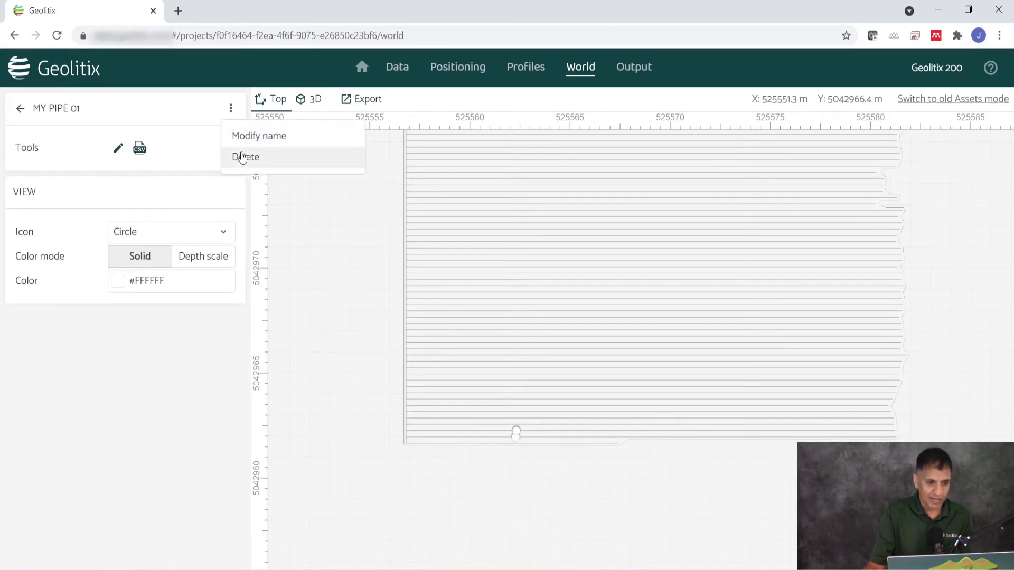
{"action": "left_click", "coordinate": [245, 158]}
{"action": "scroll", "coordinate": [385, 360], "scroll_direction": "down", "scroll_amount": 3}
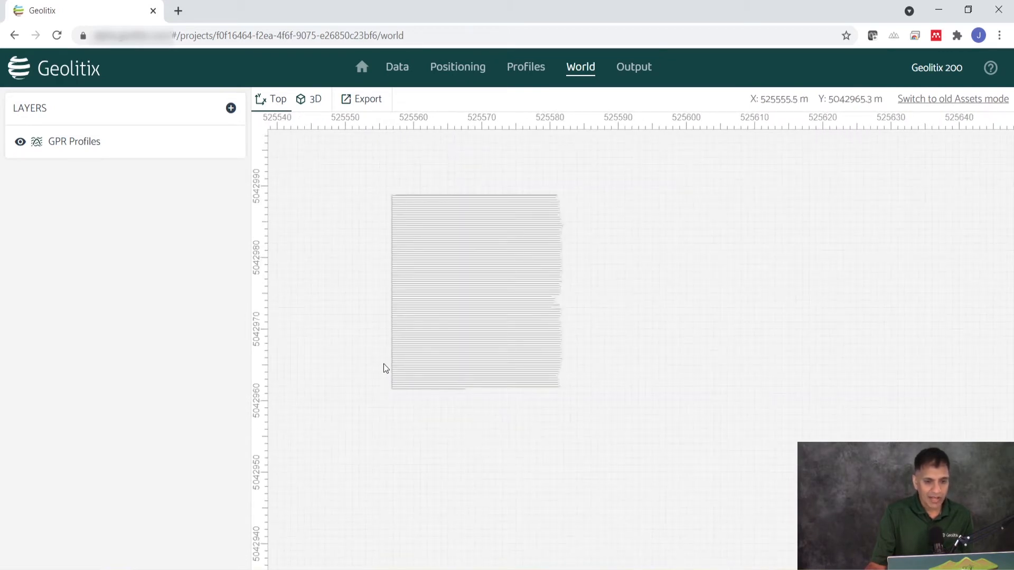
On profile Eng__001, duplicate the processing group and rename the copy "Slicing"
{"action": "left_click", "coordinate": [515, 69]}
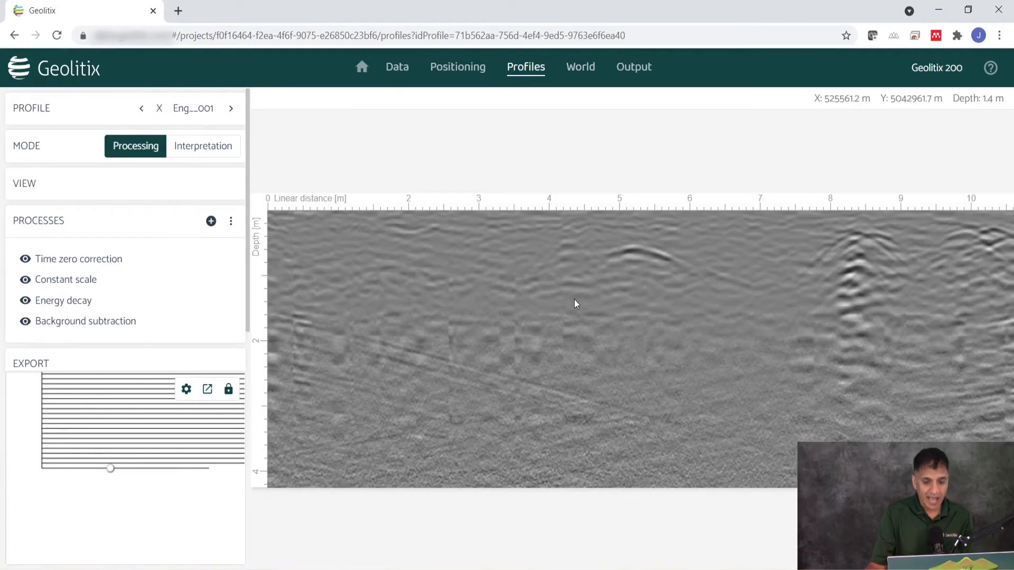
{"action": "scroll", "coordinate": [512, 306], "scroll_direction": "up", "scroll_amount": 1}
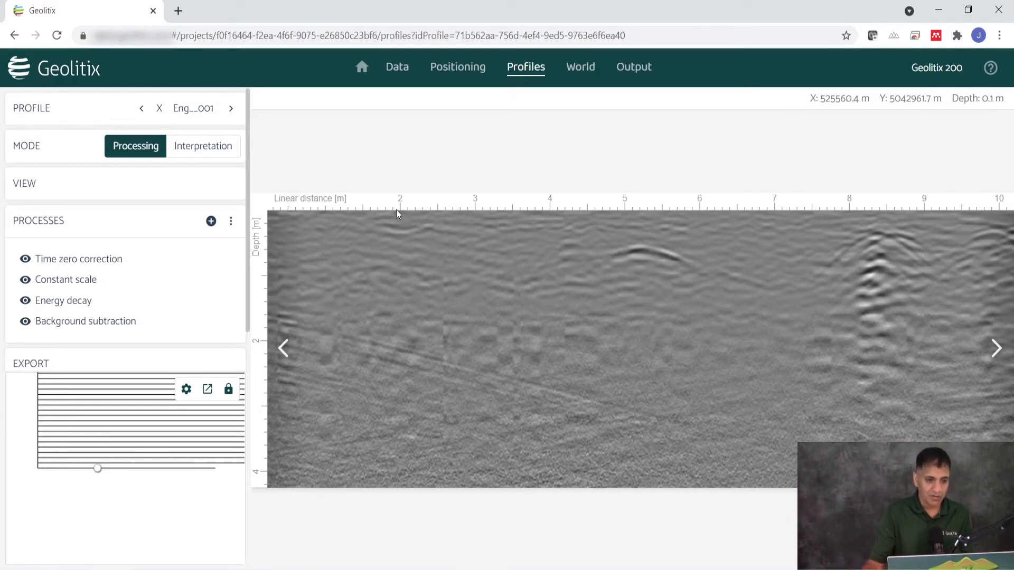
{"action": "left_click", "coordinate": [231, 221]}
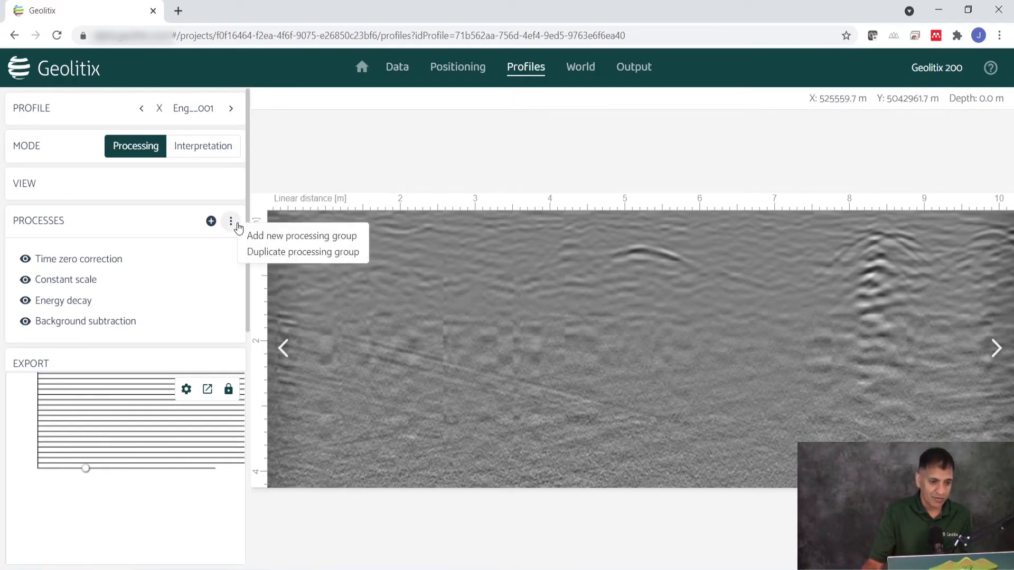
{"action": "left_click", "coordinate": [274, 252]}
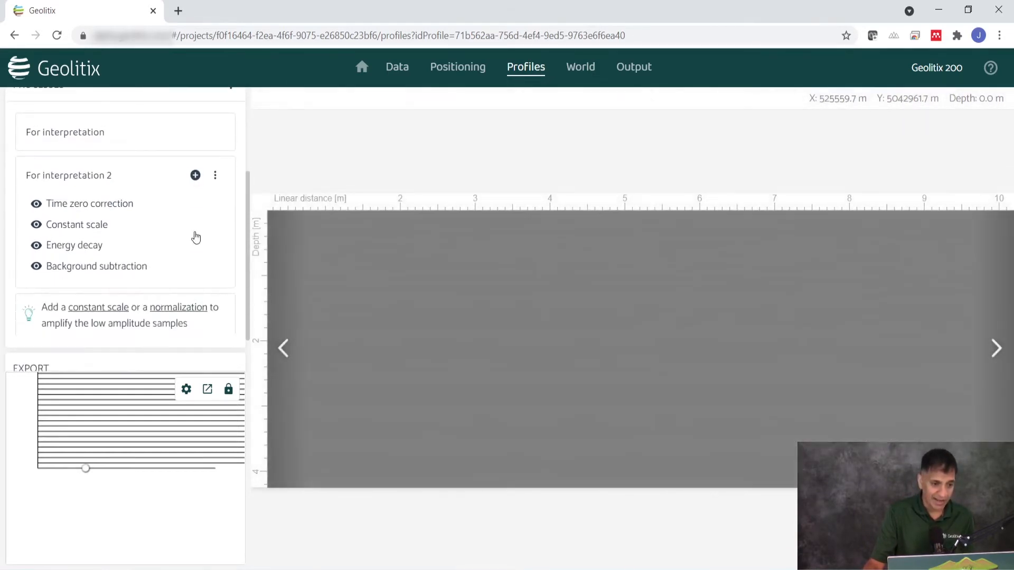
{"action": "left_click", "coordinate": [214, 175]}
{"action": "left_click", "coordinate": [236, 192]}
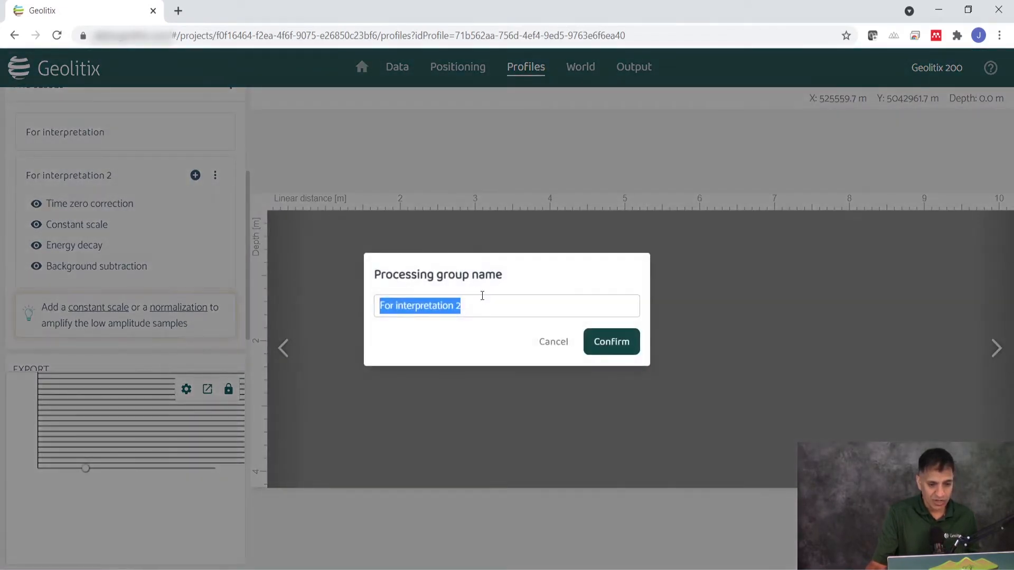
{"action": "type", "text": "Slicing"}
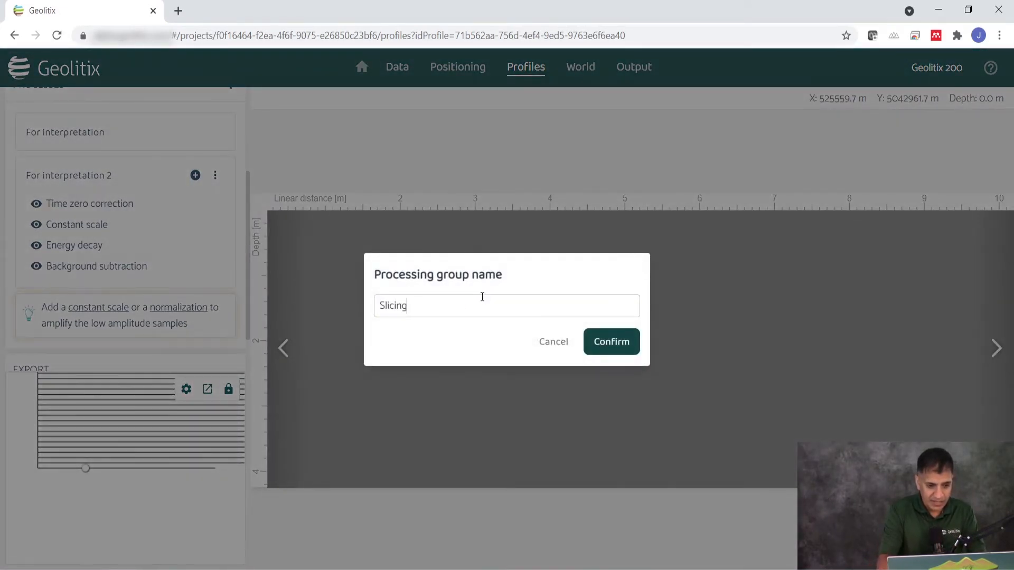
{"action": "left_click", "coordinate": [612, 342]}
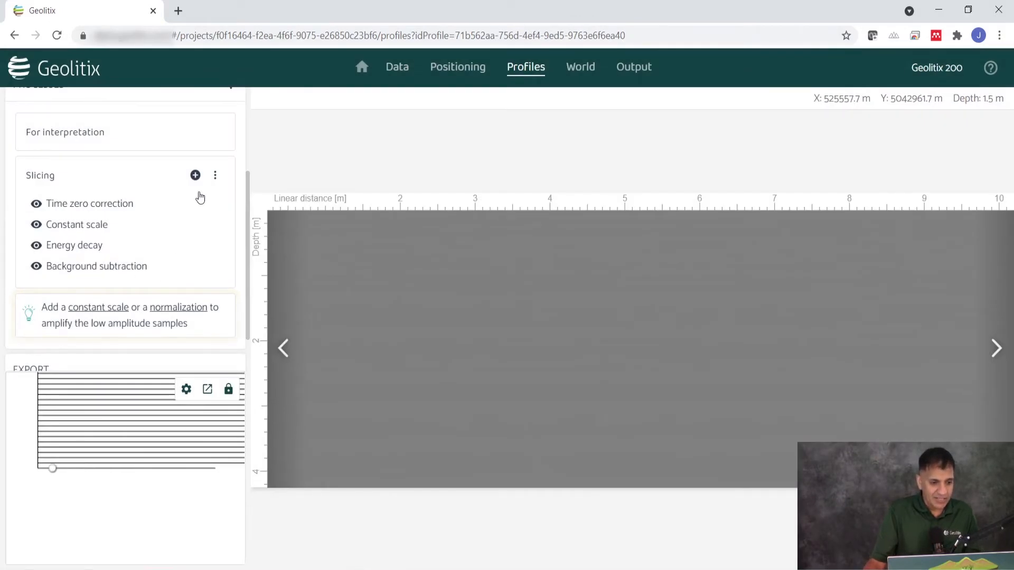
Add a Migration filter to the Slicing group and raise its number of traces until the hyperbola near 5 m collapses to a point
{"action": "left_click", "coordinate": [195, 175]}
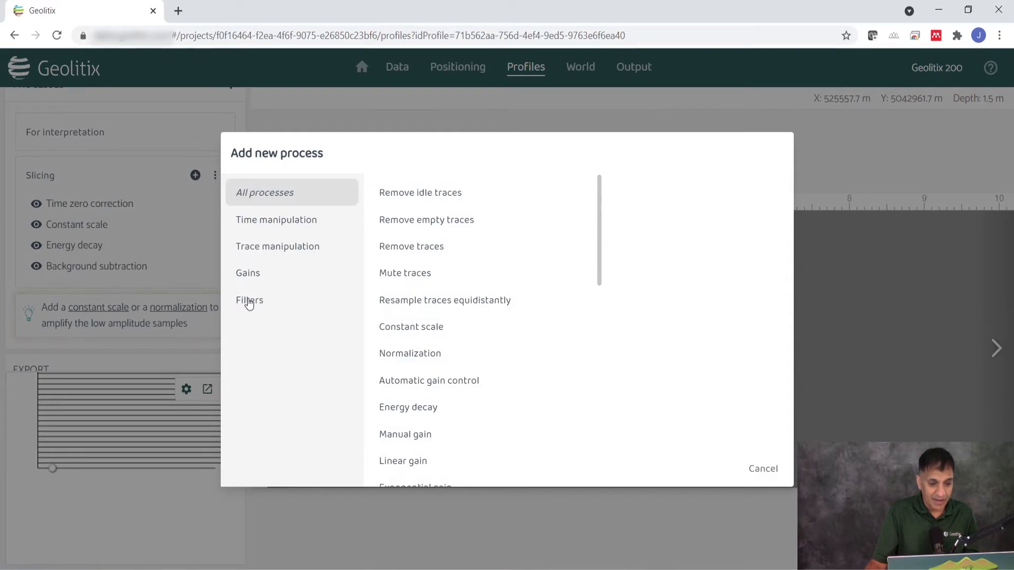
{"action": "left_click", "coordinate": [249, 301]}
{"action": "left_click", "coordinate": [416, 434]}
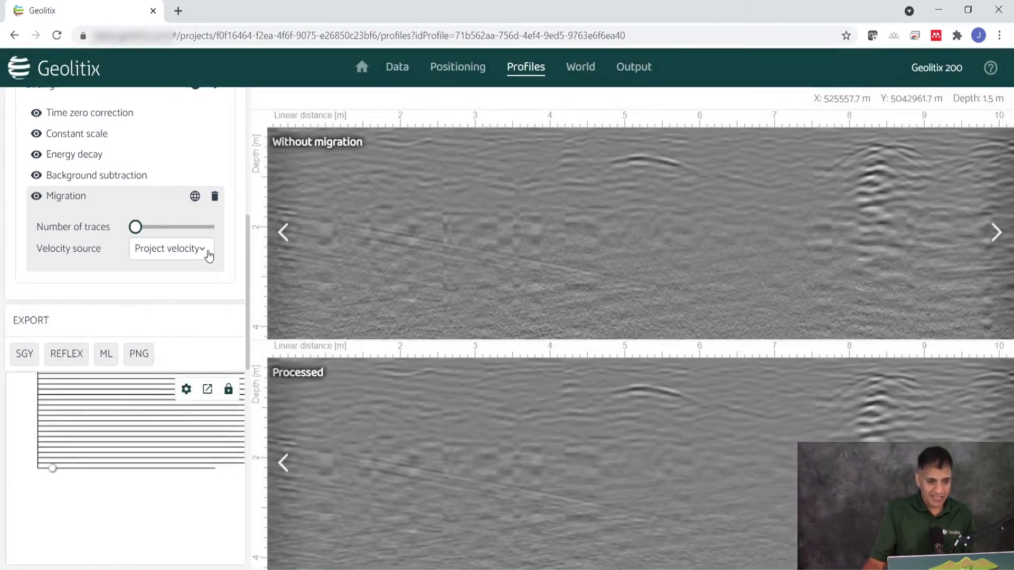
{"action": "mouse_move", "coordinate": [136, 228]}
{"action": "left_click_drag", "start_coordinate": [137, 228], "coordinate": [148, 231]}
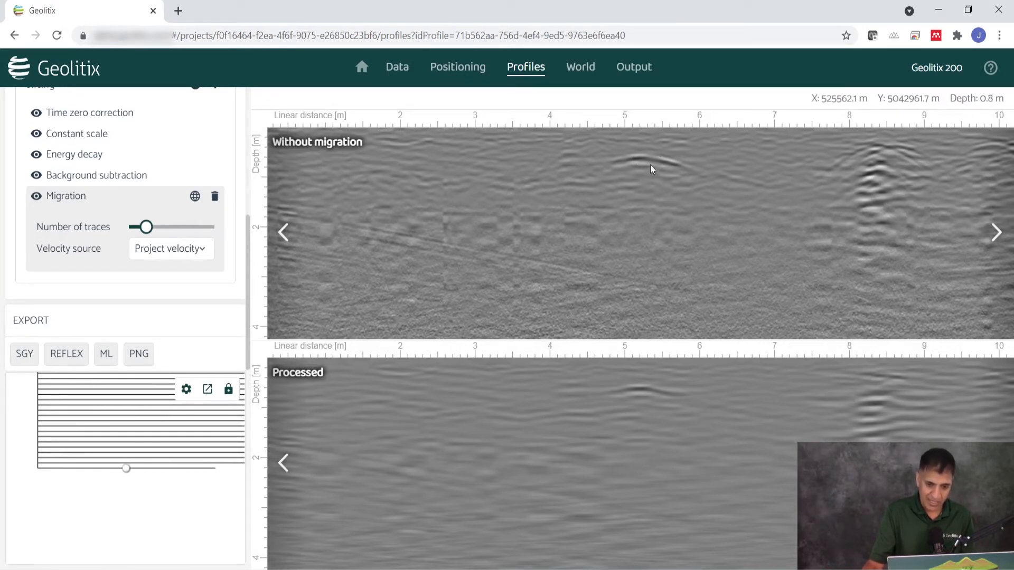
{"action": "left_click_drag", "start_coordinate": [148, 227], "coordinate": [156, 229]}
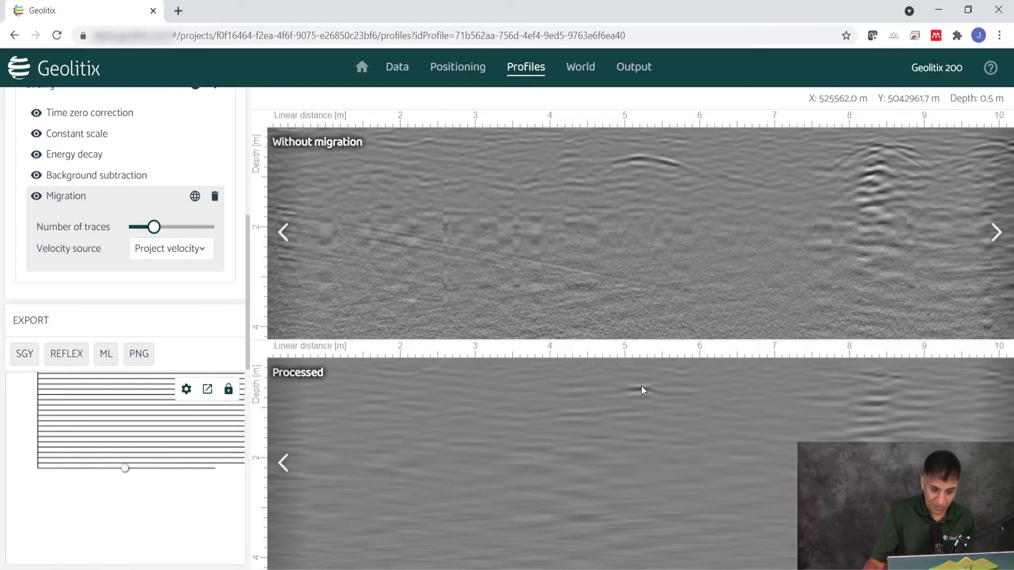
Add a Hilbert transform after the migration in the Slicing group, then reopen the For interpretation group
{"action": "scroll", "coordinate": [128, 219], "scroll_direction": "up", "scroll_amount": 1}
{"action": "scroll", "coordinate": [128, 220], "scroll_direction": "up", "scroll_amount": 3}
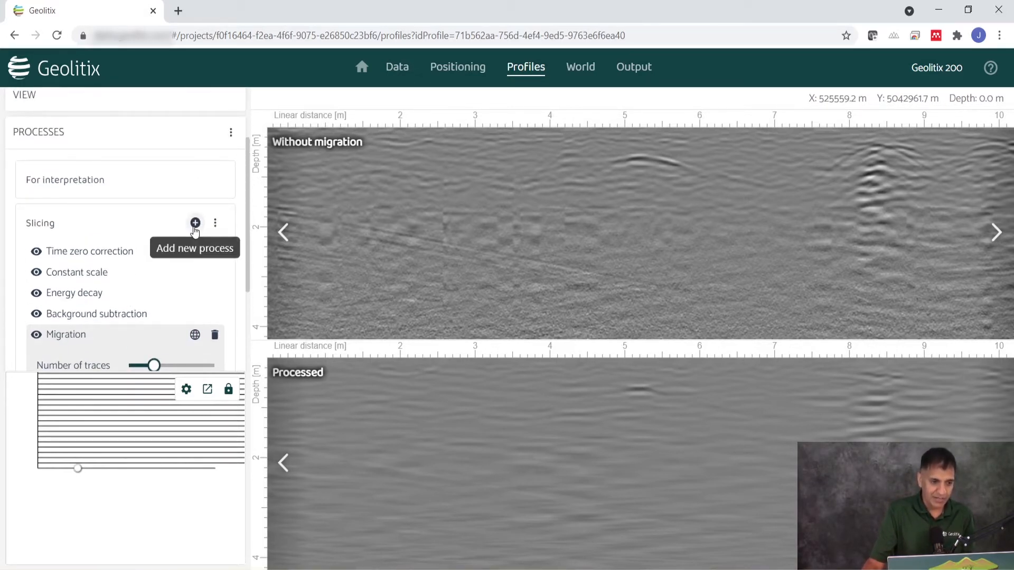
{"action": "left_click", "coordinate": [195, 227]}
{"action": "left_click", "coordinate": [249, 299]}
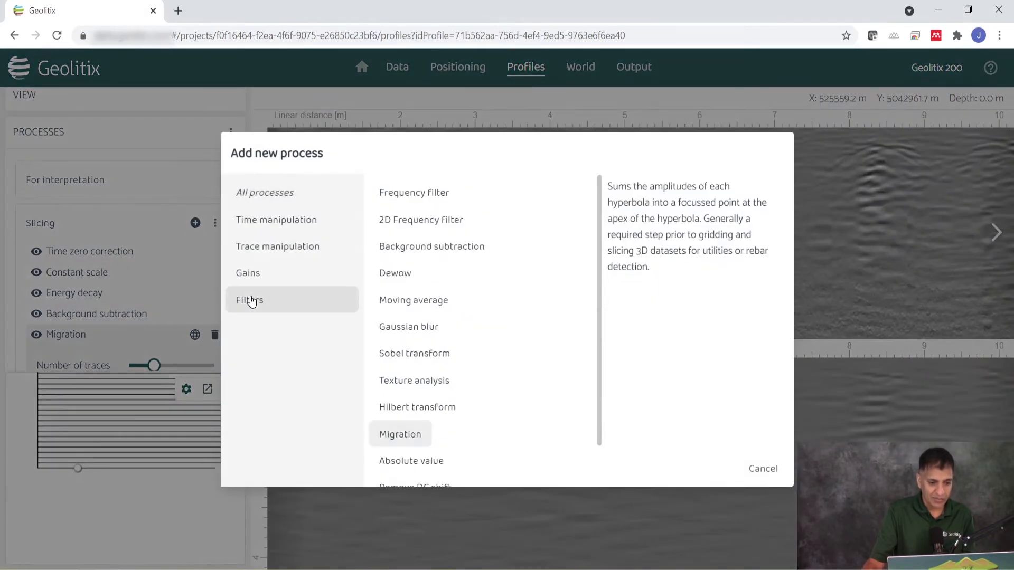
{"action": "left_click", "coordinate": [414, 407]}
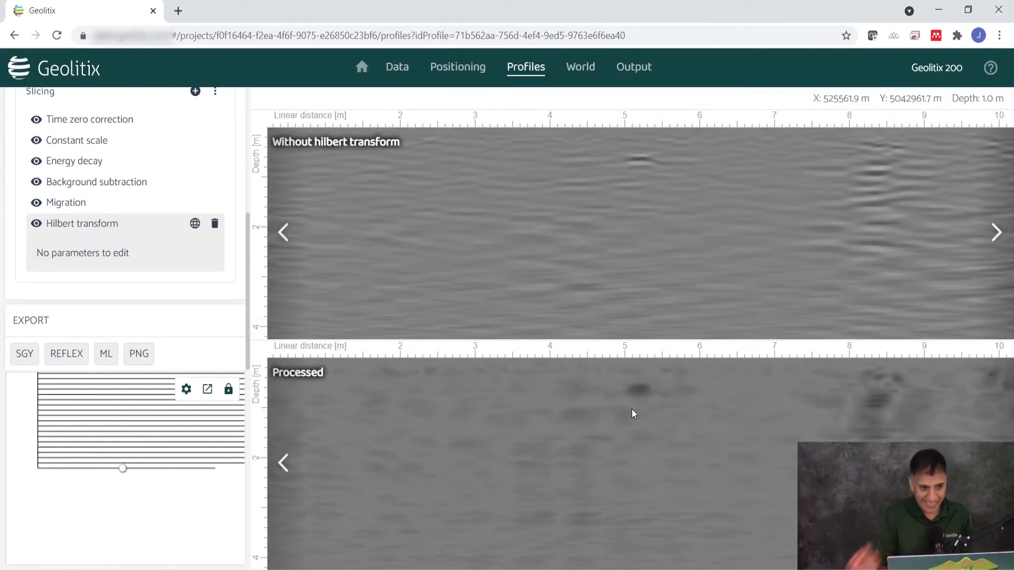
{"action": "scroll", "coordinate": [82, 158], "scroll_direction": "up", "scroll_amount": 4}
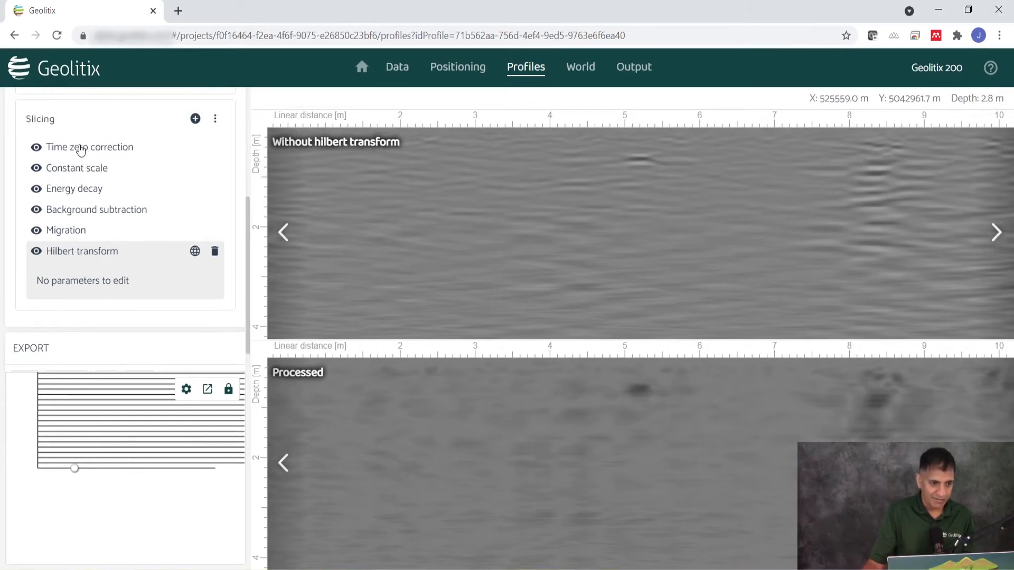
{"action": "left_click", "coordinate": [84, 187]}
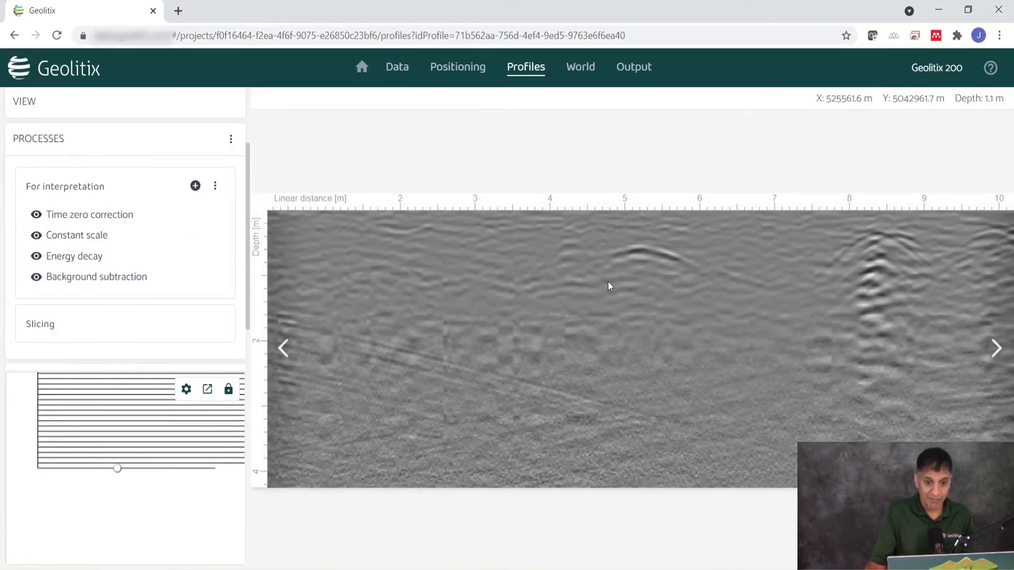
Add a new Slices layer in the World view
{"action": "left_click", "coordinate": [580, 67]}
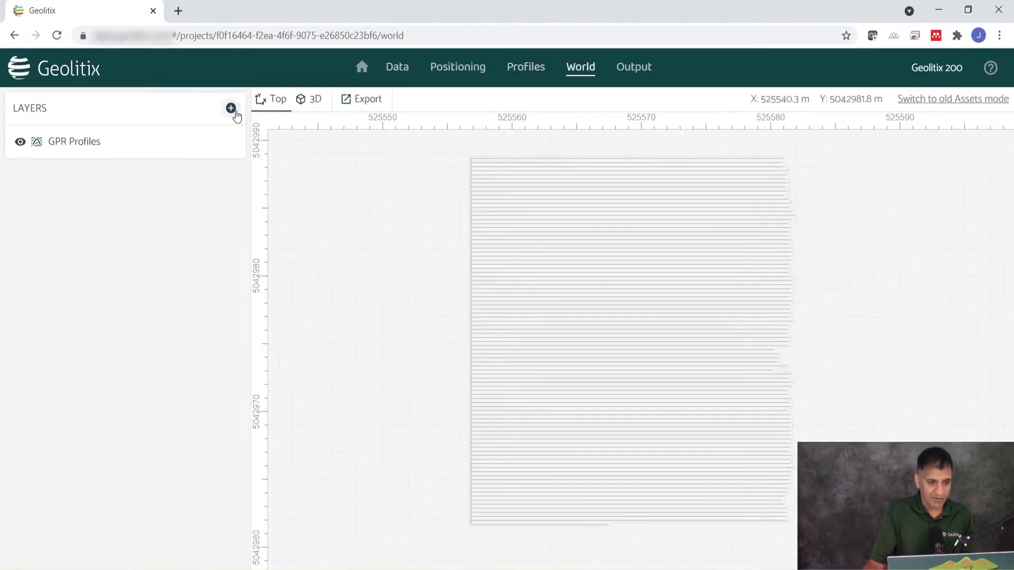
{"action": "left_click", "coordinate": [231, 108]}
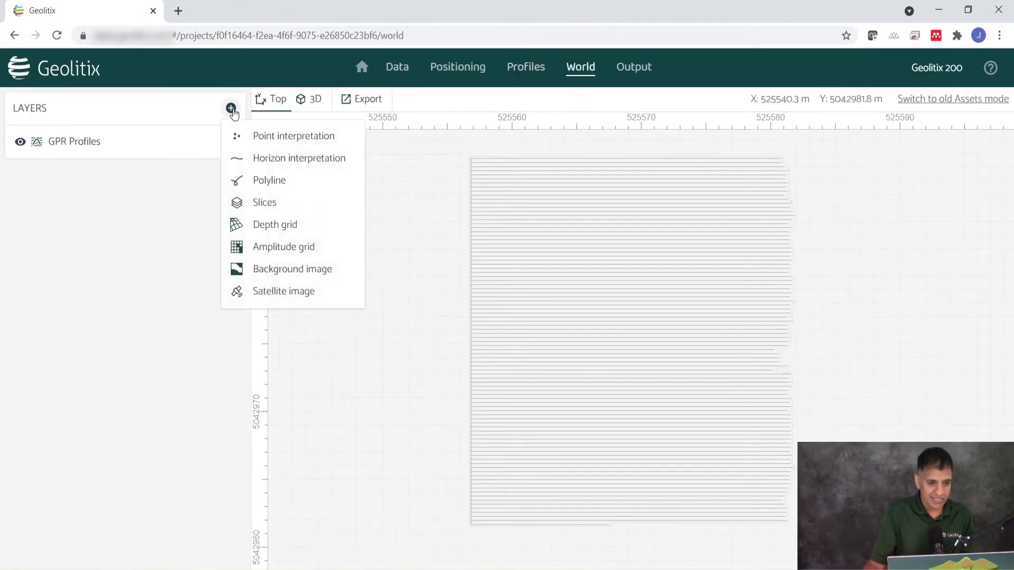
{"action": "left_click", "coordinate": [274, 203]}
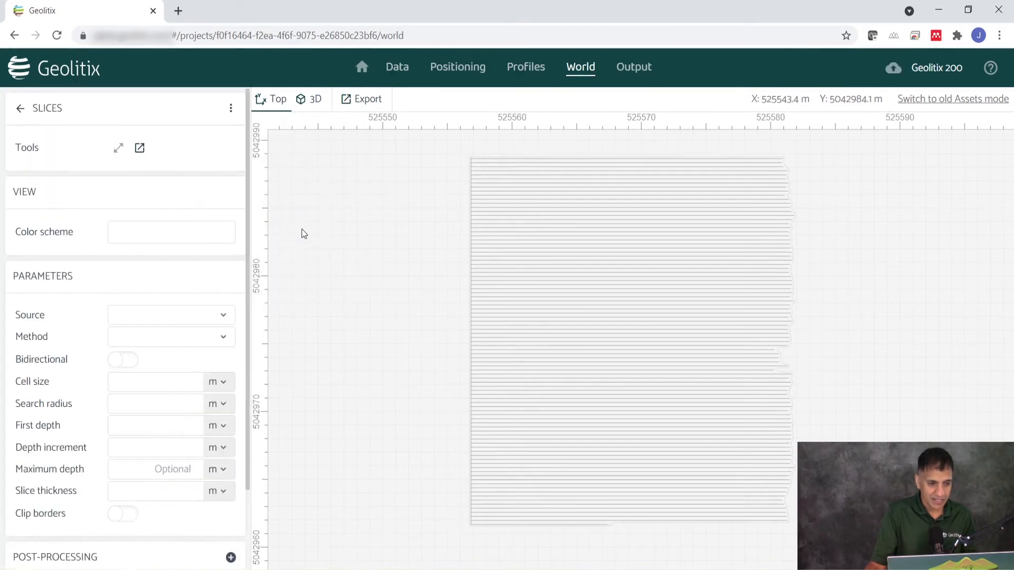
Give the slices the blue-green-yellow-red rainbow colour scheme and make it symmetrical, with blue in the middle
{"action": "left_click", "coordinate": [132, 238]}
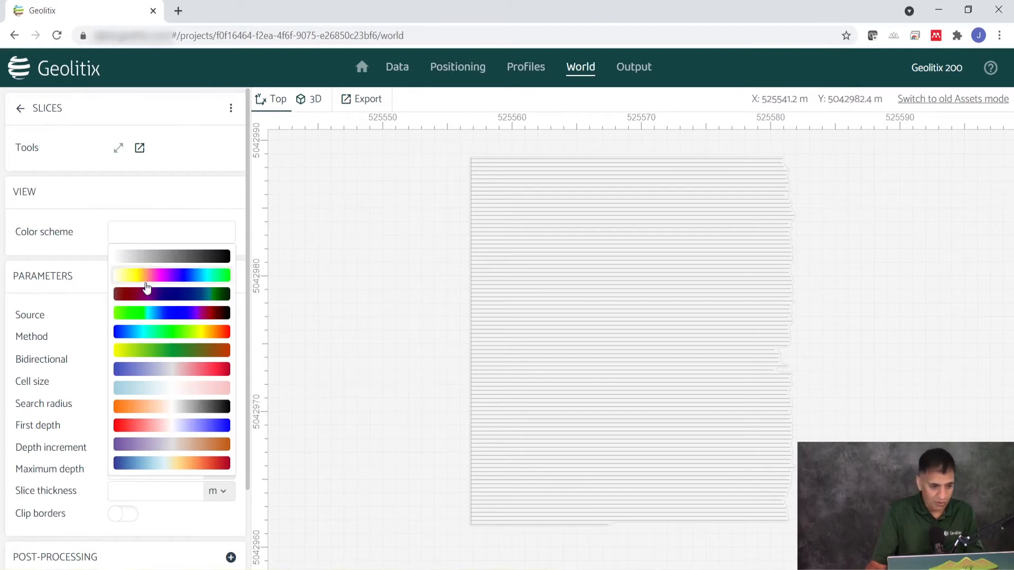
{"action": "left_click", "coordinate": [159, 332]}
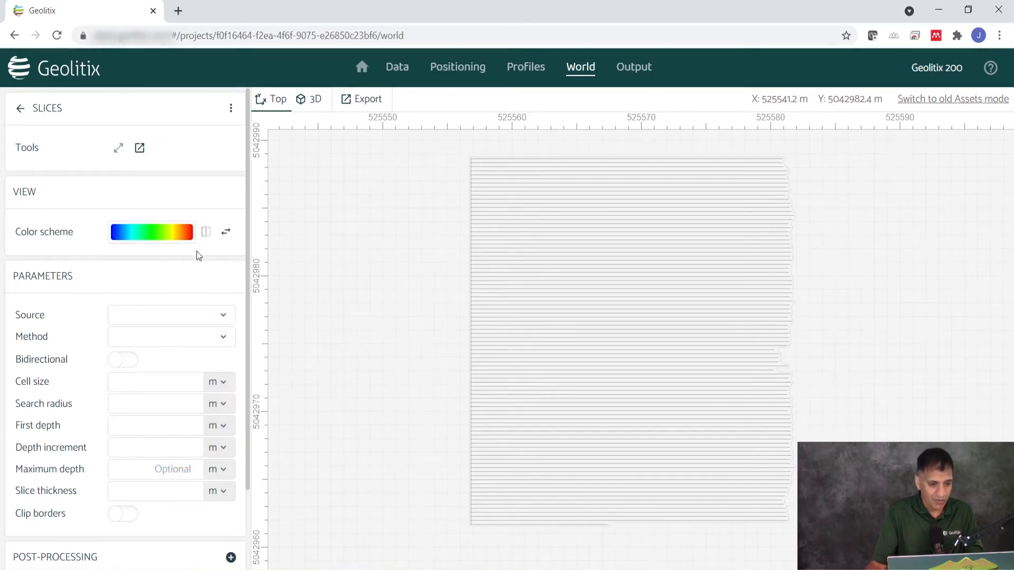
{"action": "left_click", "coordinate": [206, 232]}
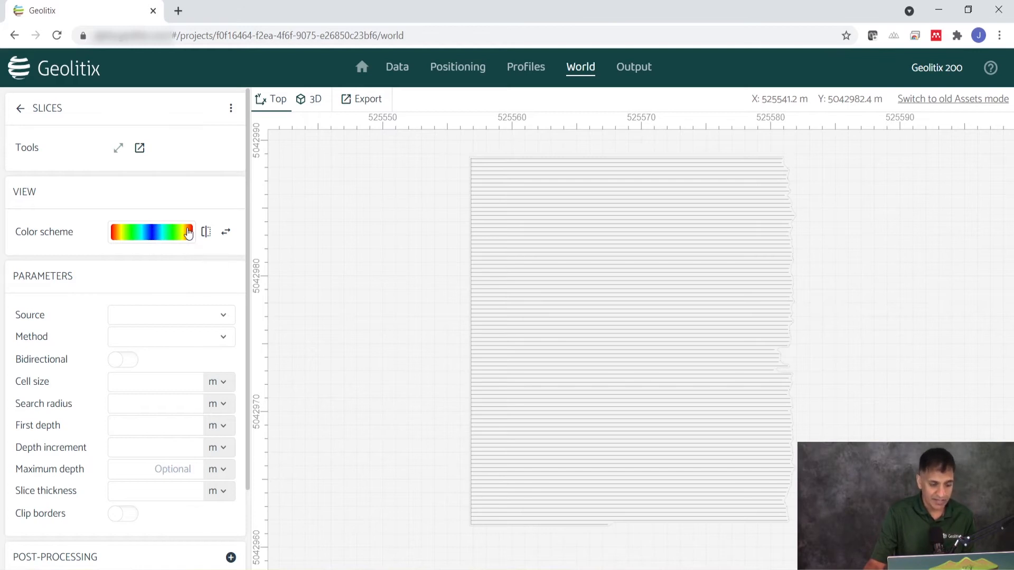
Set the slices' source to GPR Profiles | Slicing and the interpolation method to Inverse Distance Weighted
{"action": "scroll", "coordinate": [140, 293], "scroll_direction": "down", "scroll_amount": 2}
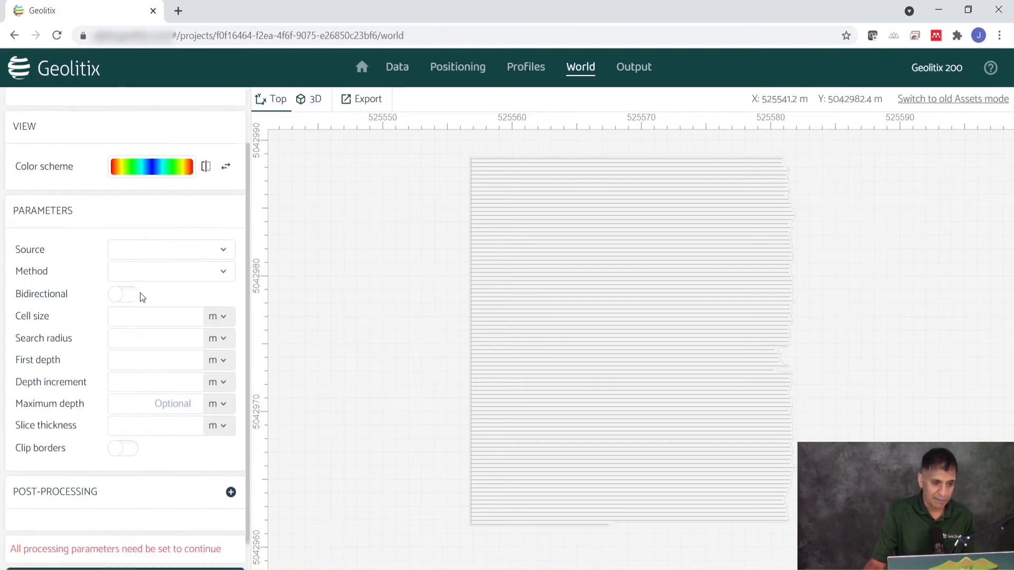
{"action": "left_click", "coordinate": [183, 224]}
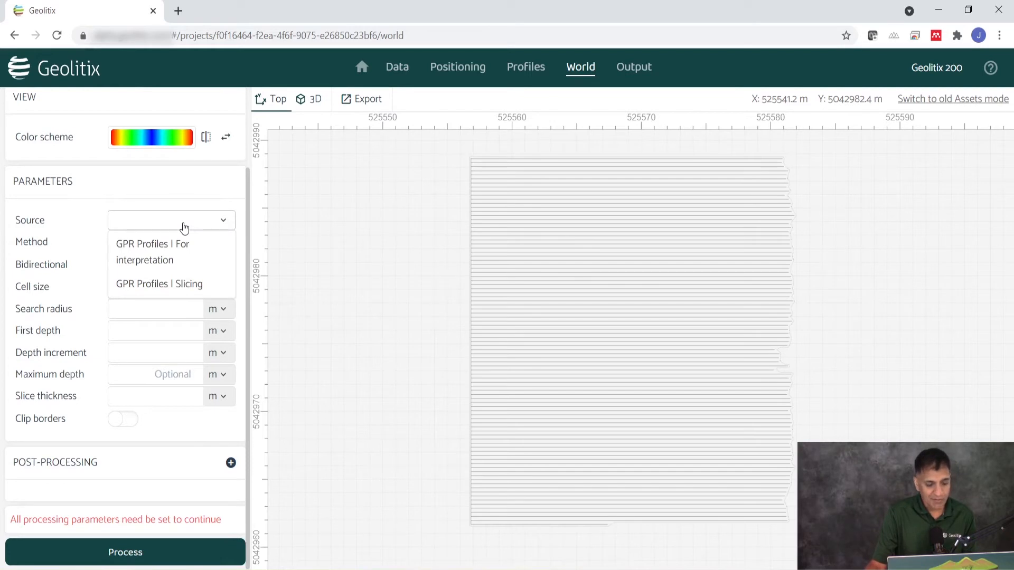
{"action": "left_click", "coordinate": [187, 286]}
{"action": "left_click", "coordinate": [159, 247]}
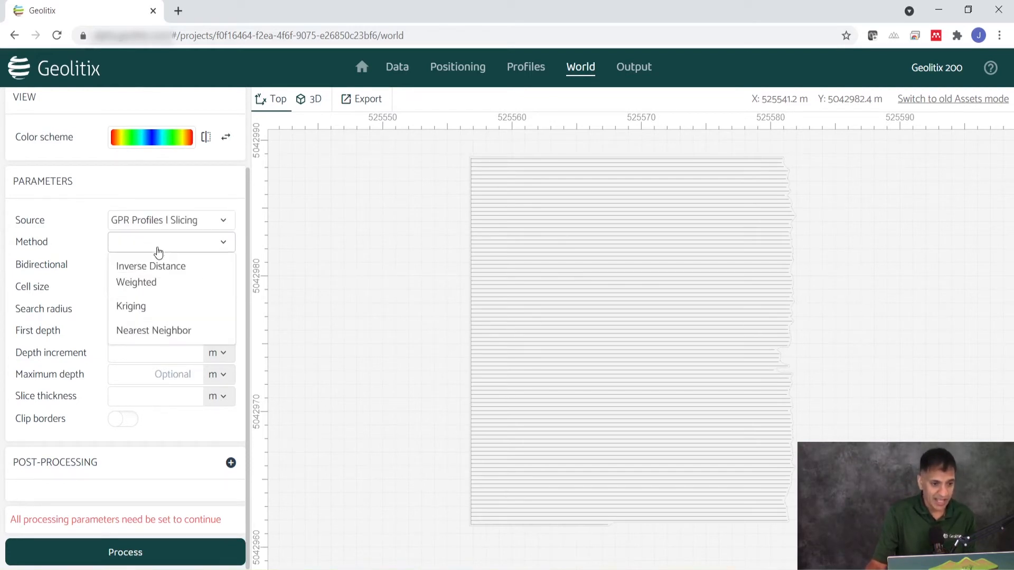
{"action": "left_click", "coordinate": [156, 284]}
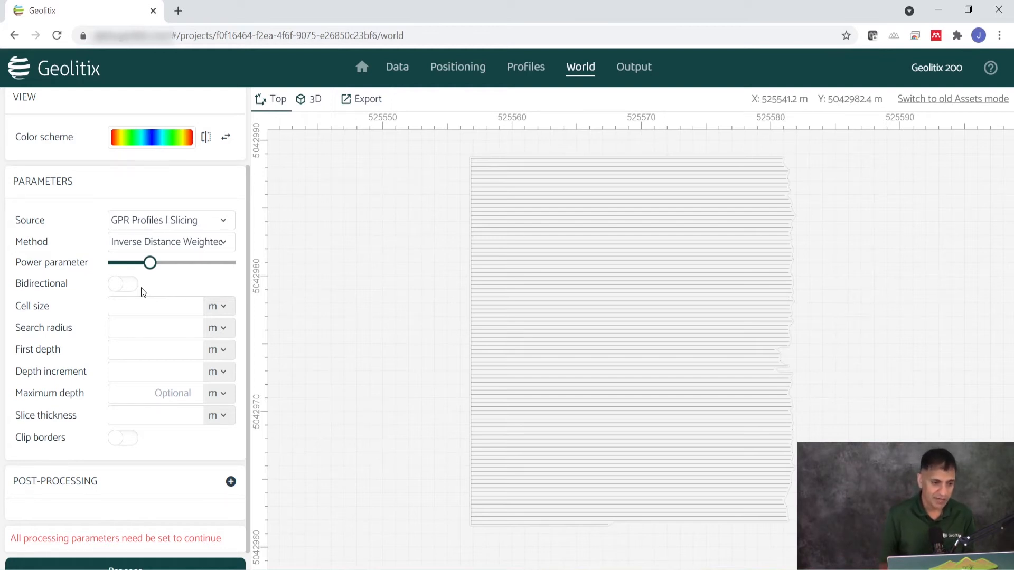
Set the slices' cell size to 0.1 m and the search radius to 0.6 m
{"action": "left_click", "coordinate": [150, 310]}
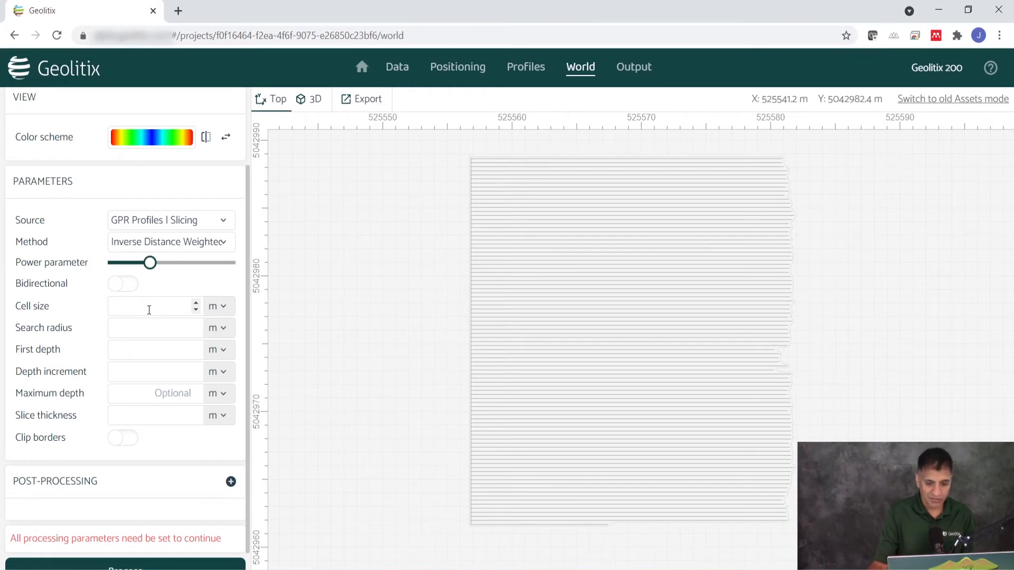
{"action": "type", "text": "0.1"}
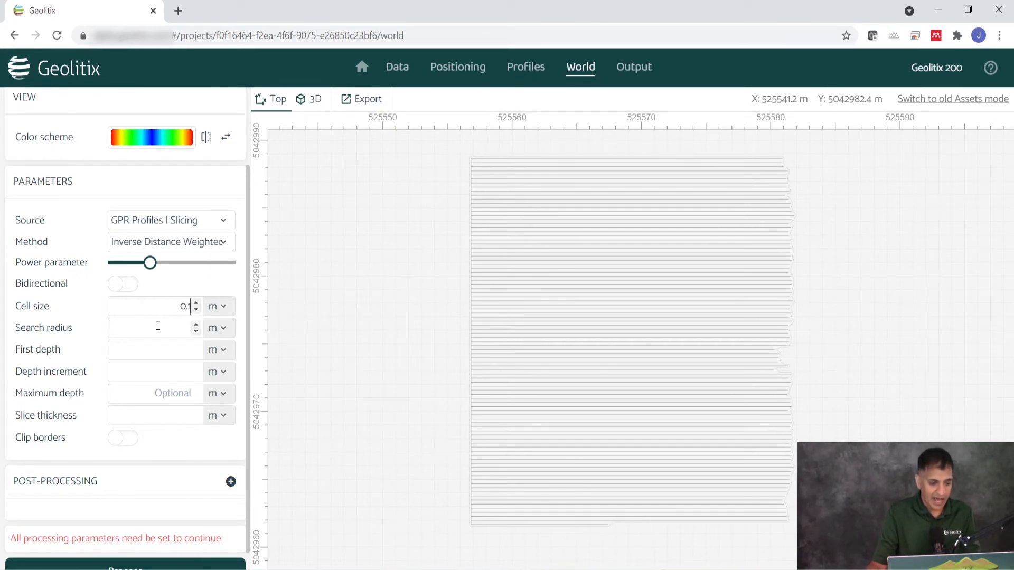
{"action": "left_click", "coordinate": [158, 326]}
{"action": "type", "text": "0.6"}
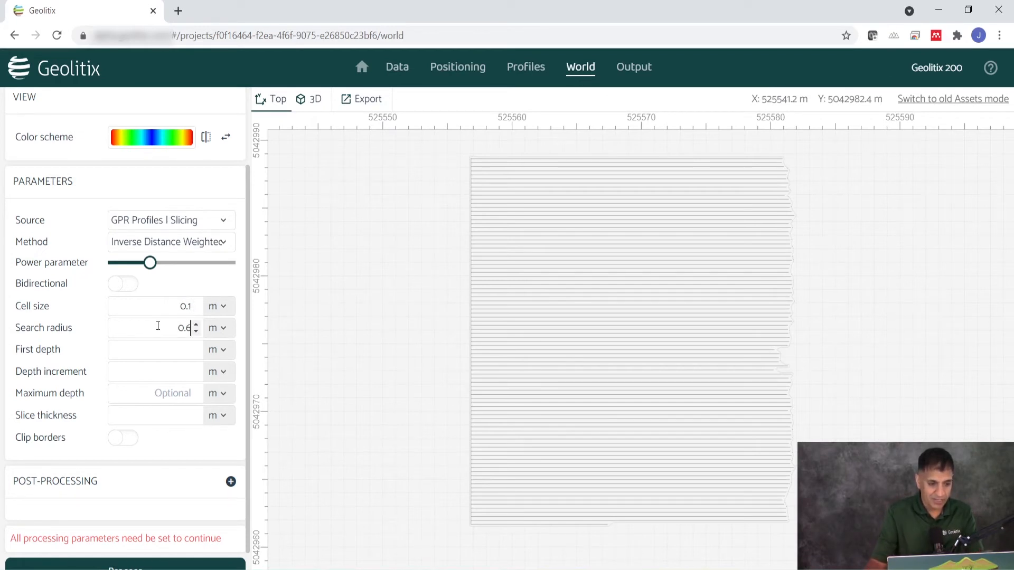
{"action": "left_click", "coordinate": [222, 333]}
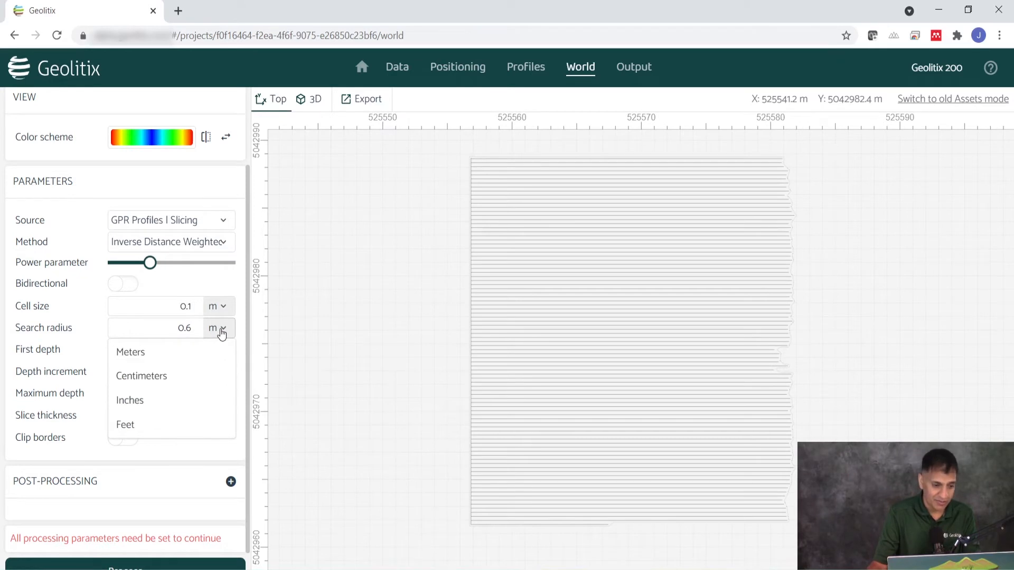
{"action": "left_click", "coordinate": [222, 332]}
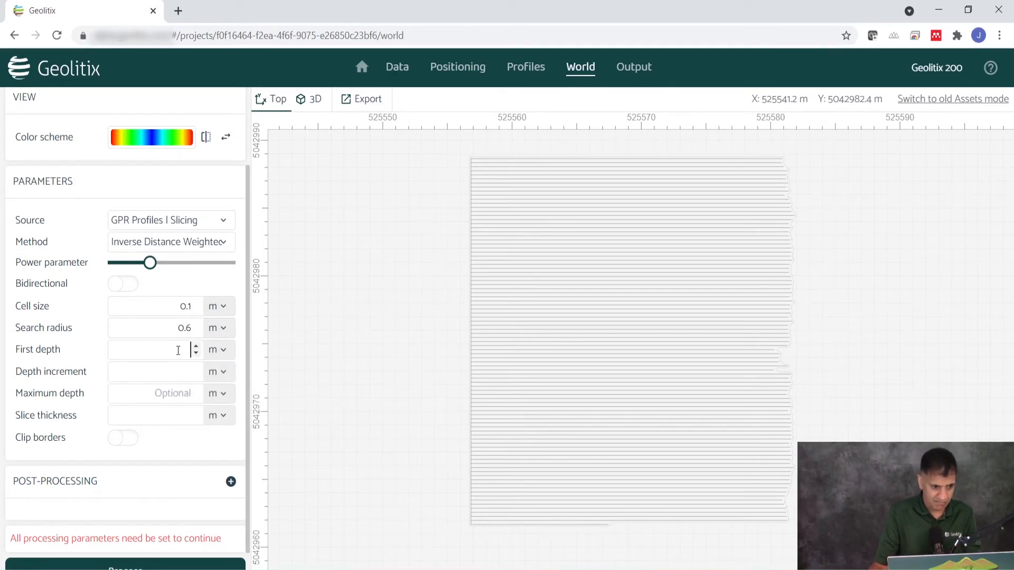
Set the first depth to 0 m, the depth increment to 0.1 m and the maximum depth to 1.5 m
{"action": "type", "text": "0"}
{"action": "key", "text": "Tab"}
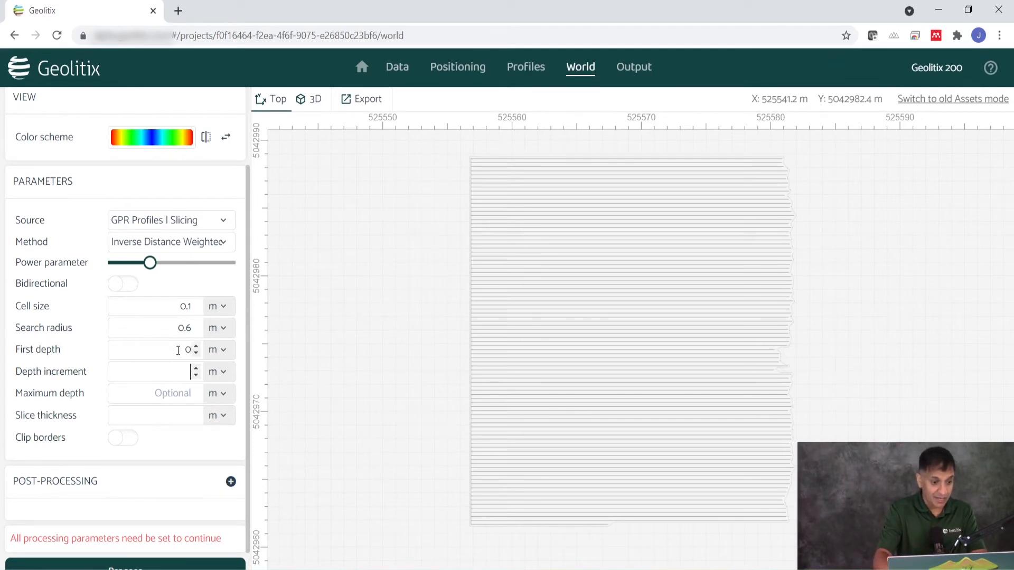
{"action": "type", "text": "0.1"}
{"action": "key", "text": "Tab"}
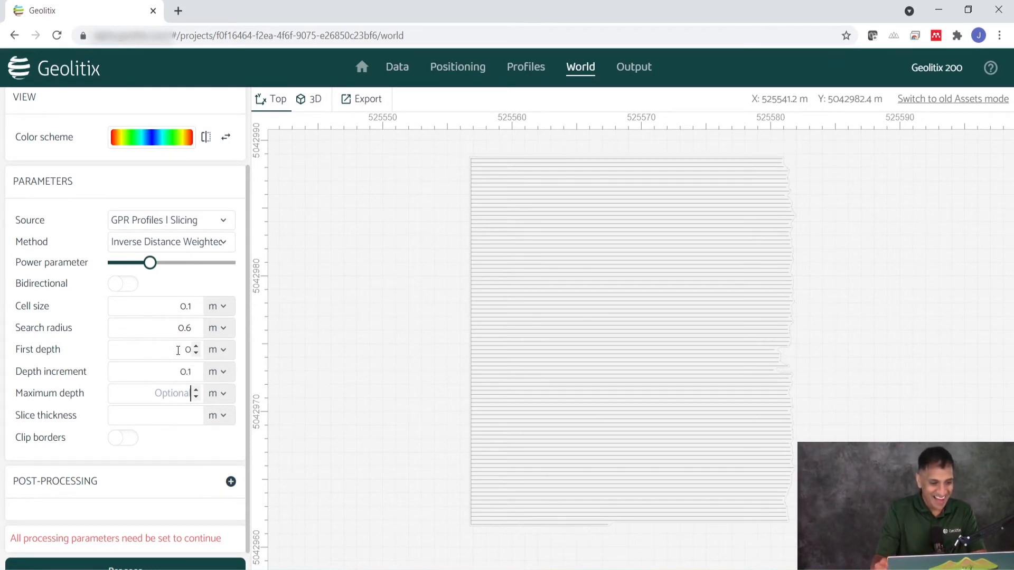
{"action": "type", "text": "1.5"}
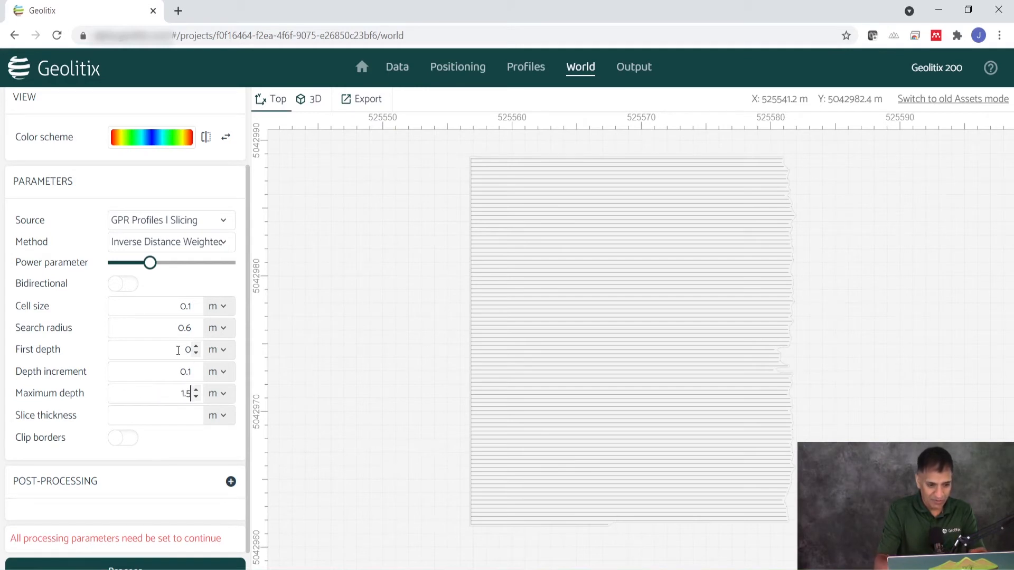
Set the slice thickness to 0.1 m and process the depth slices
{"action": "left_click", "coordinate": [181, 412]}
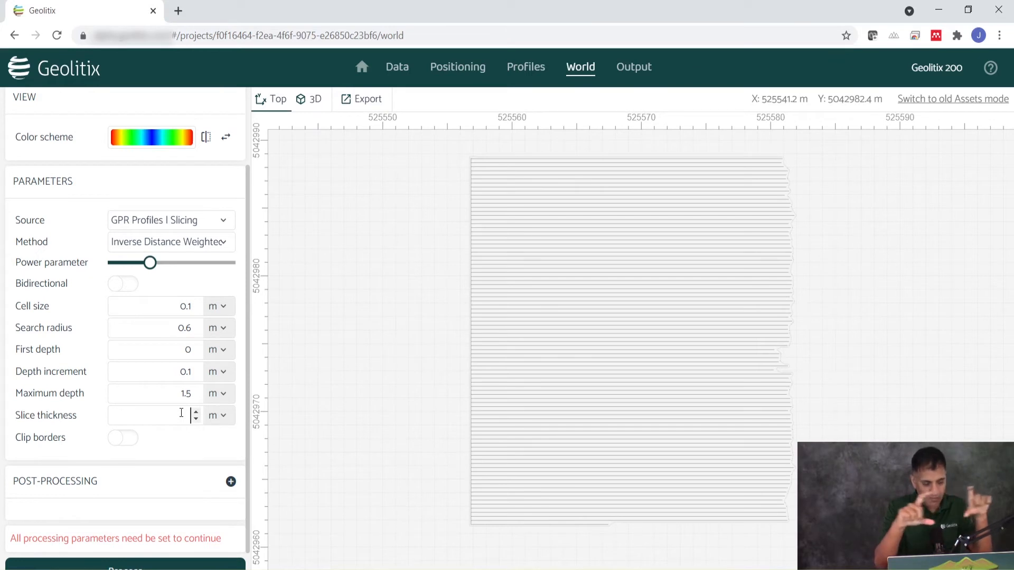
{"action": "type", "text": "0"}
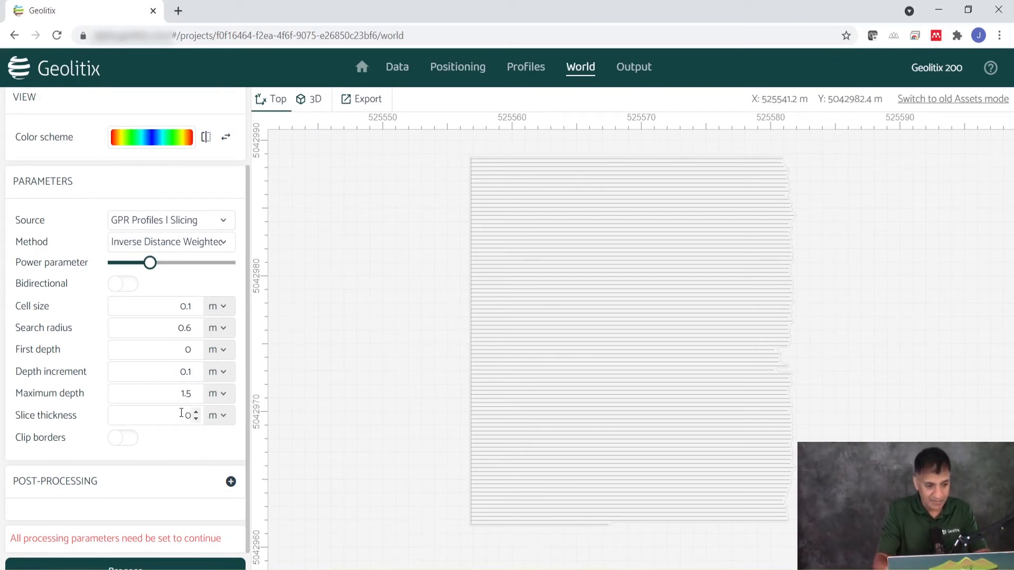
{"action": "type", "text": ".1"}
{"action": "scroll", "coordinate": [183, 447], "scroll_direction": "down", "scroll_amount": 1}
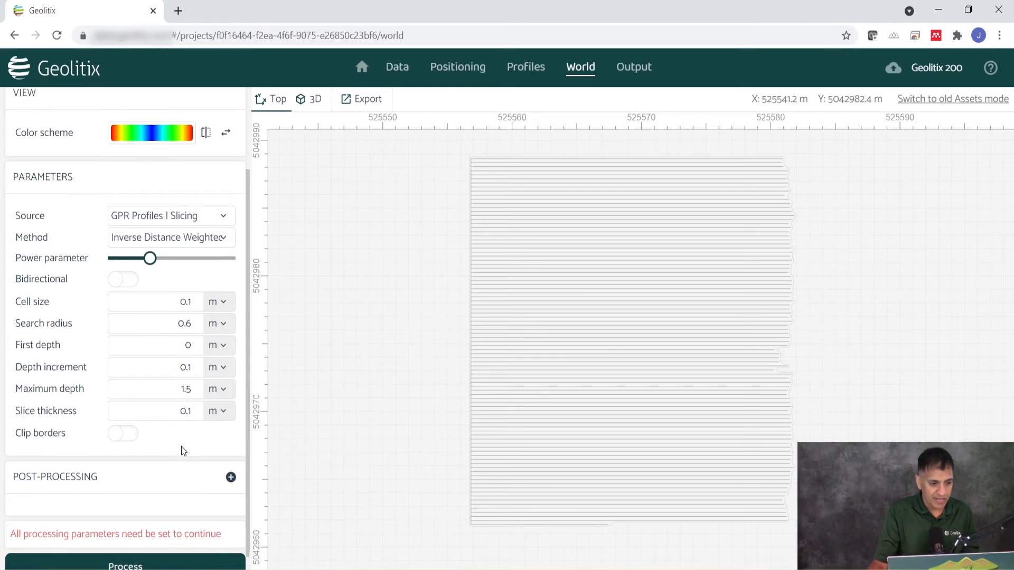
{"action": "left_click", "coordinate": [125, 553]}
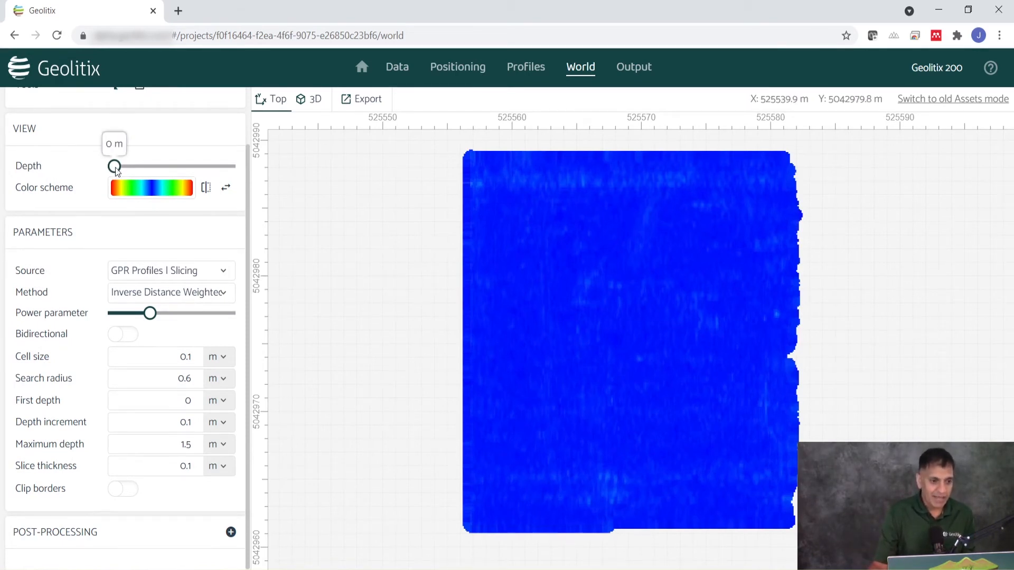
Browse the slices from the surface to mid-depth in the top view and return to 0 m
{"action": "left_click_drag", "start_coordinate": [115, 167], "coordinate": [172, 185]}
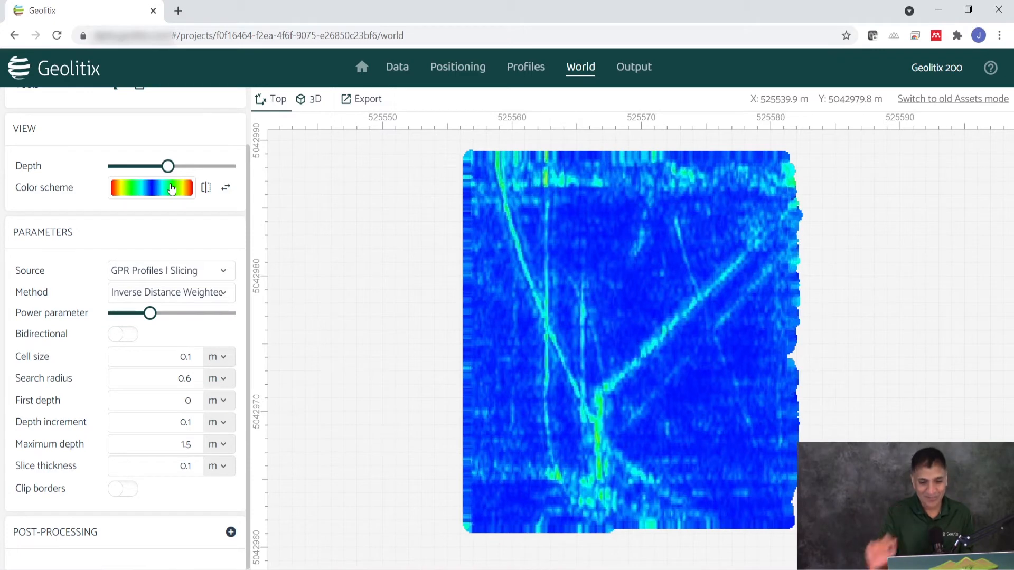
{"action": "left_click_drag", "start_coordinate": [175, 162], "coordinate": [101, 173]}
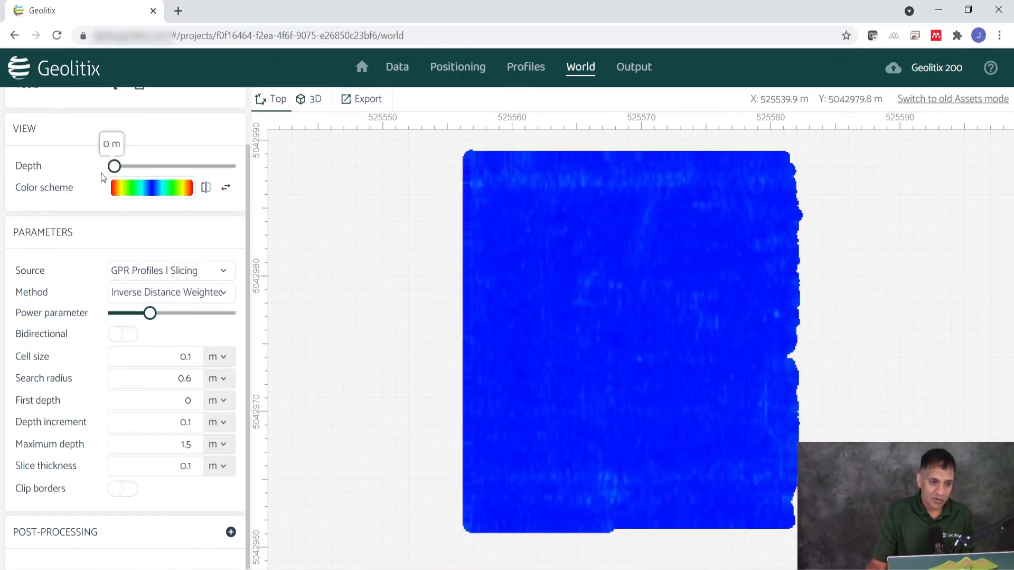
Show the slices in the 3D view from an oblique angle, with the vertical display options open
{"action": "left_click", "coordinate": [310, 105]}
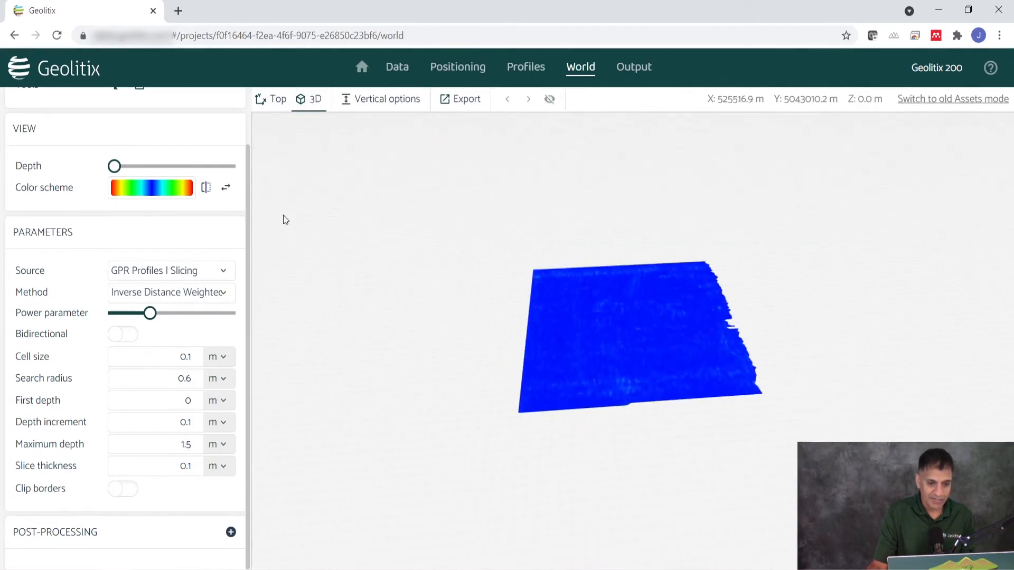
{"action": "scroll", "coordinate": [200, 238], "scroll_direction": "up", "scroll_amount": 2}
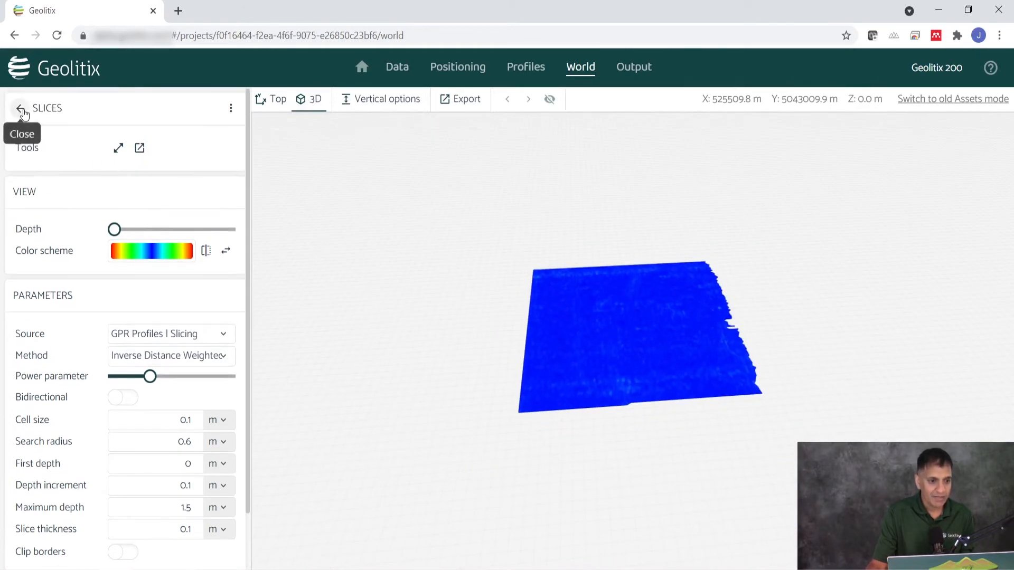
{"action": "left_click", "coordinate": [22, 111]}
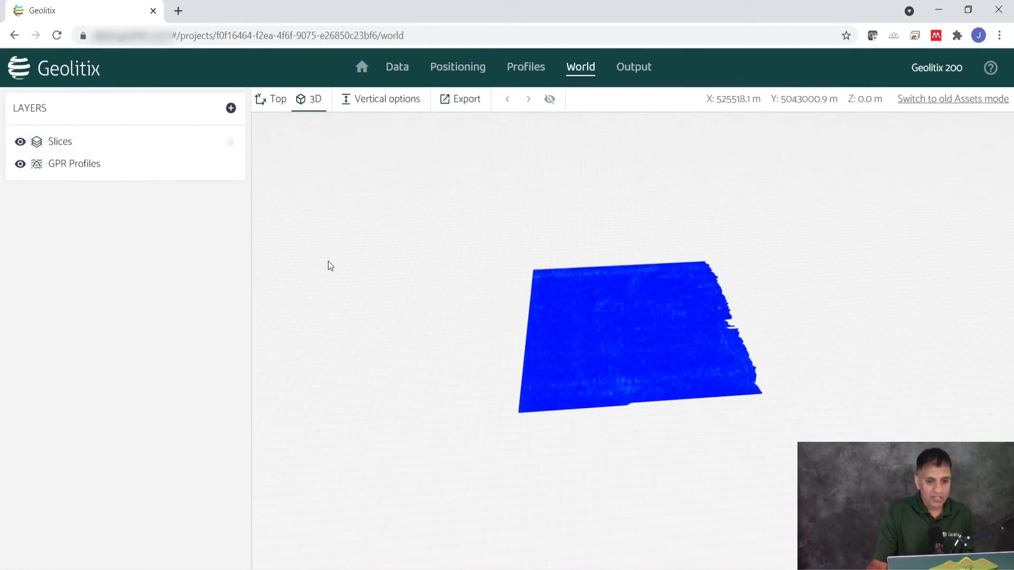
{"action": "left_click", "coordinate": [400, 101]}
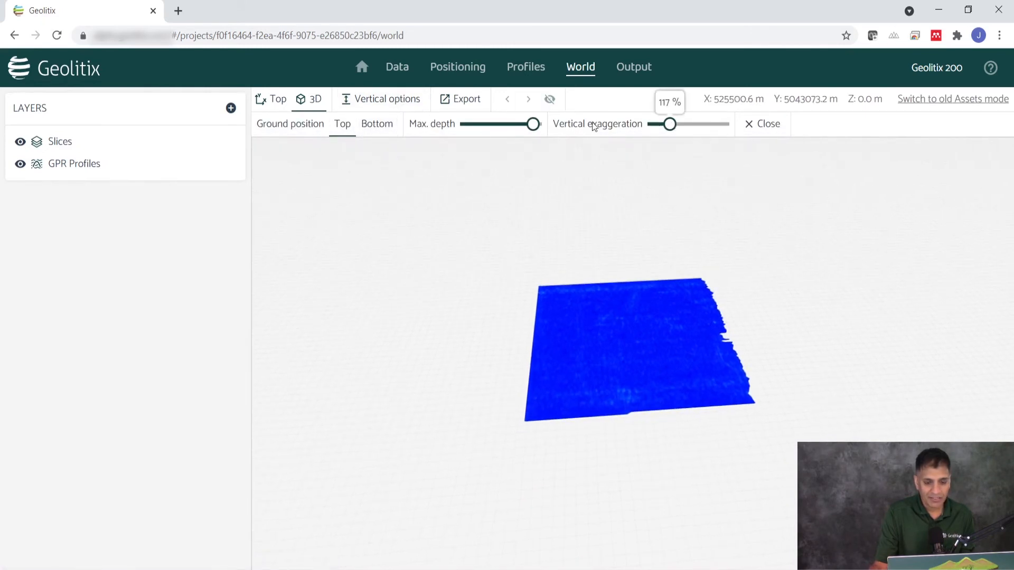
{"action": "scroll", "coordinate": [640, 343], "scroll_direction": "up", "scroll_amount": 3}
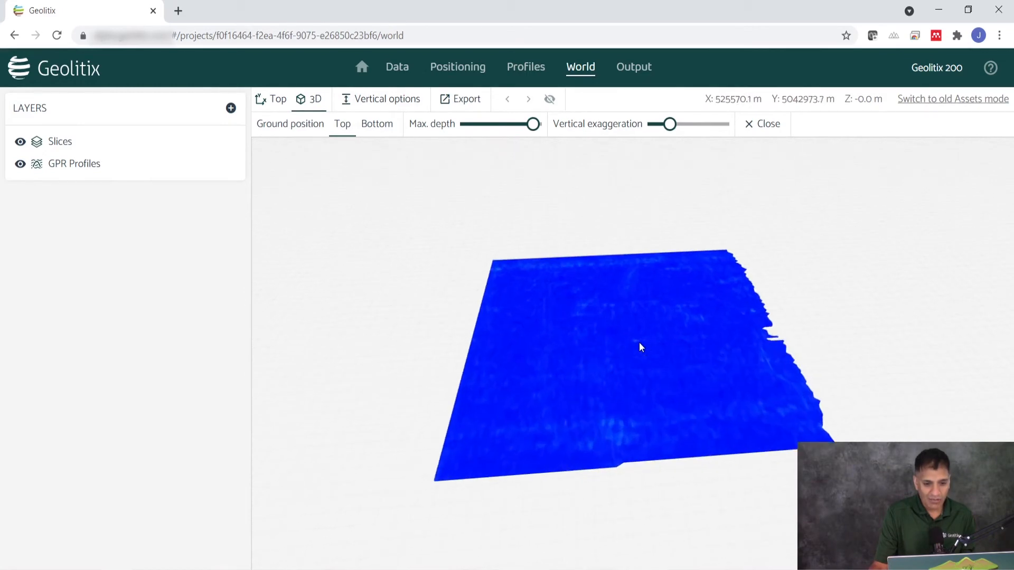
{"action": "left_click_drag", "start_coordinate": [640, 343], "coordinate": [520, 363]}
Lower the displayed slice to about two-thirds of the depth range and inspect it in 3D
{"action": "left_click", "coordinate": [67, 141]}
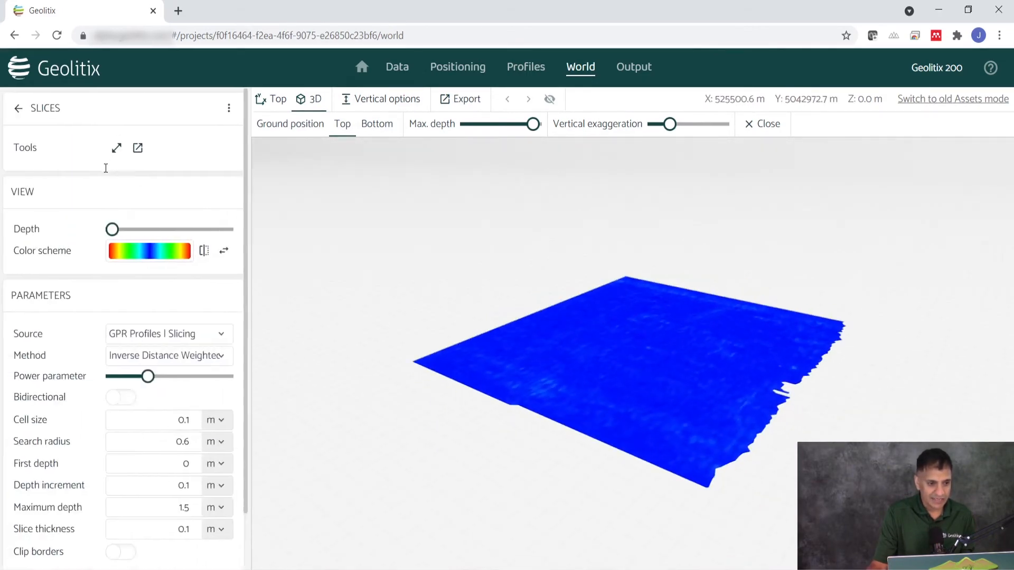
{"action": "left_click_drag", "start_coordinate": [114, 229], "coordinate": [190, 229]}
{"action": "left_click_drag", "start_coordinate": [473, 306], "coordinate": [579, 383]}
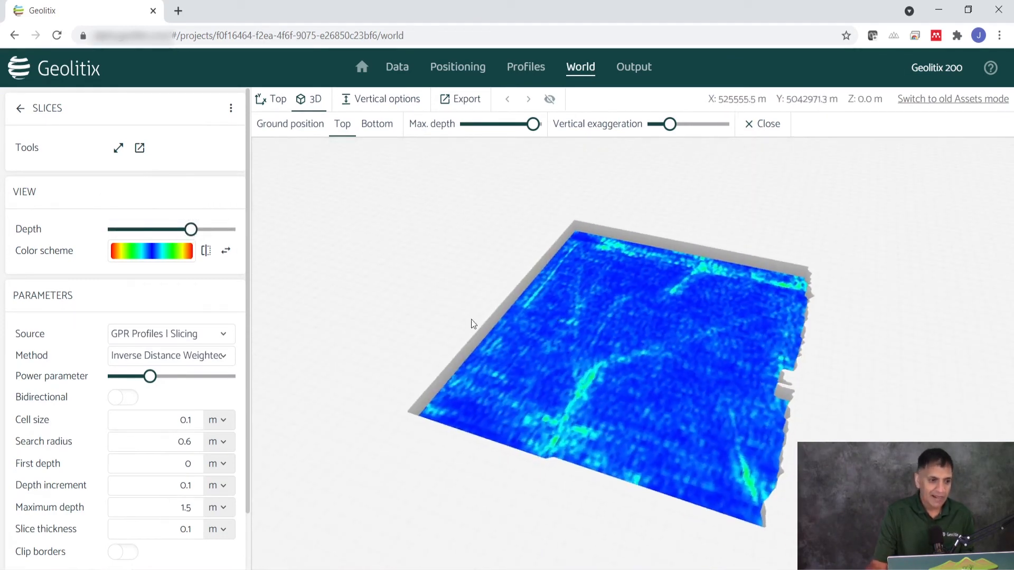
{"action": "left_click", "coordinate": [20, 108]}
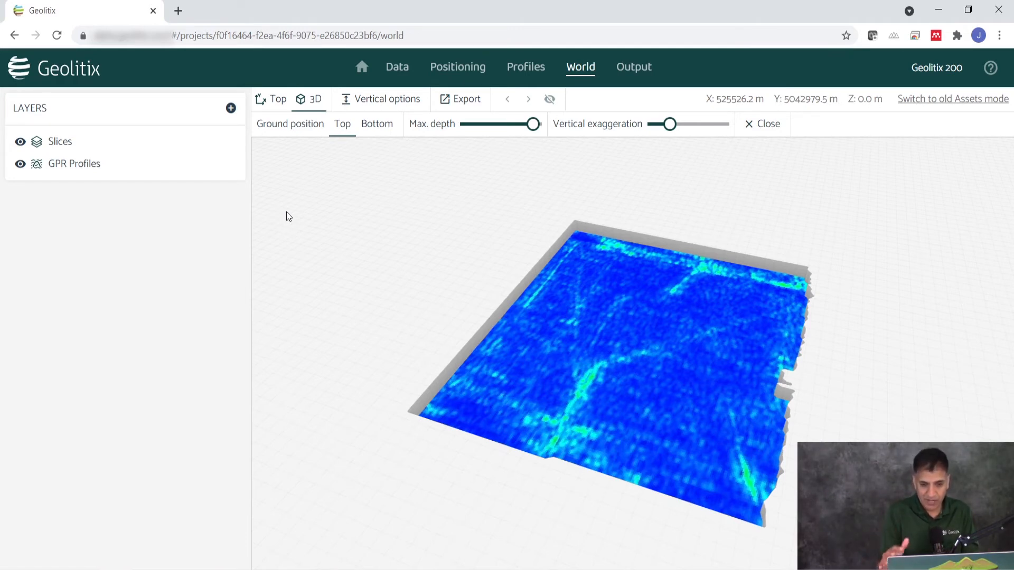
Add a satellite image layer with Mapbox as the imagery source, and check the slice against the surroundings
{"action": "left_click", "coordinate": [233, 108]}
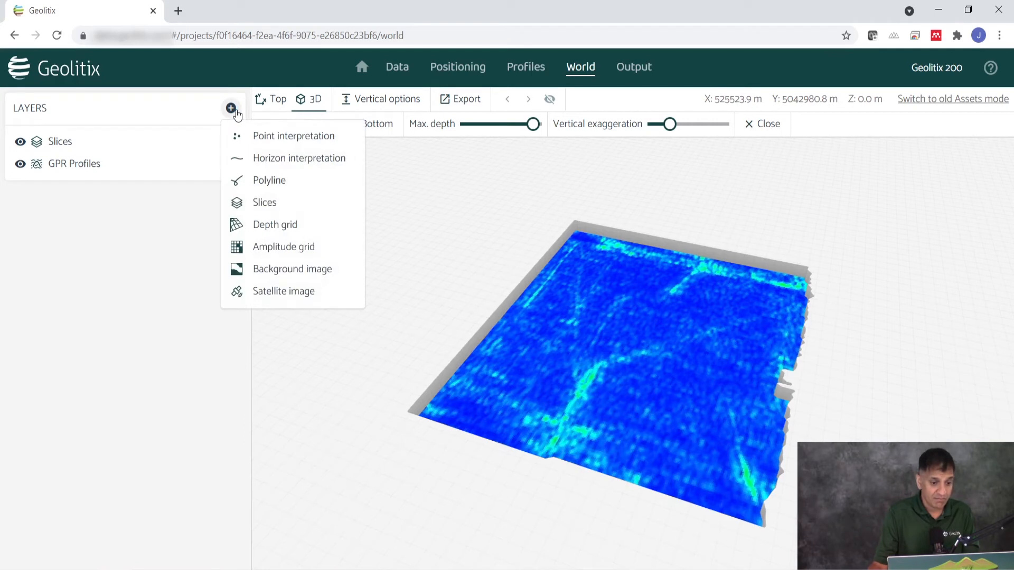
{"action": "left_click", "coordinate": [253, 293]}
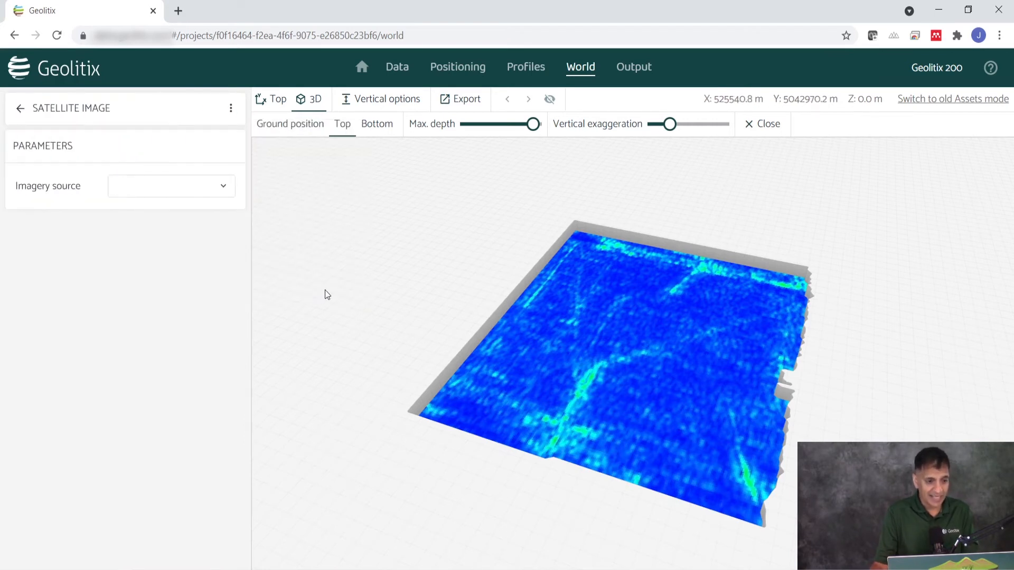
{"action": "left_click", "coordinate": [151, 186]}
{"action": "left_click", "coordinate": [144, 214]}
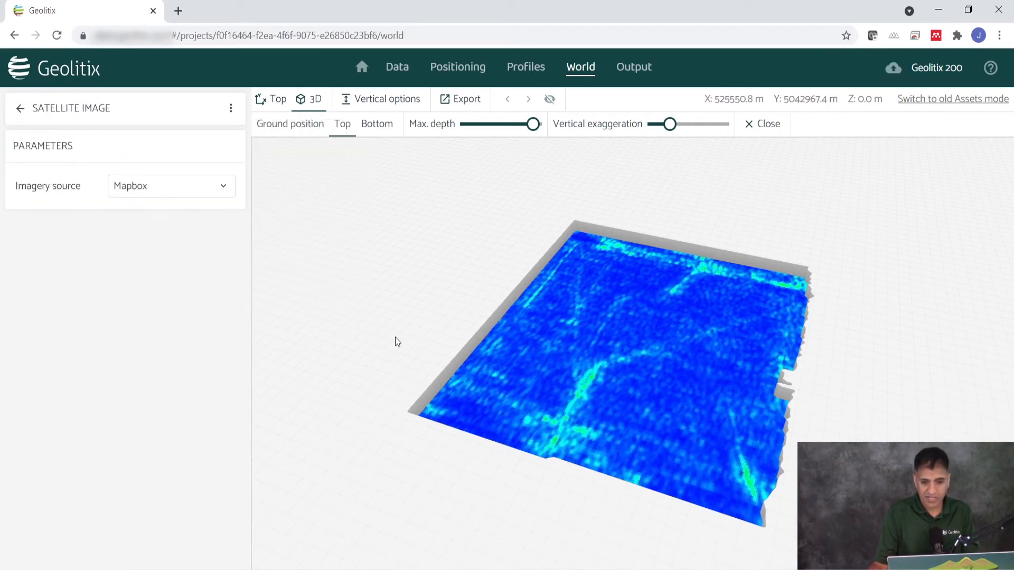
{"action": "scroll", "coordinate": [447, 393], "scroll_direction": "up", "scroll_amount": 1}
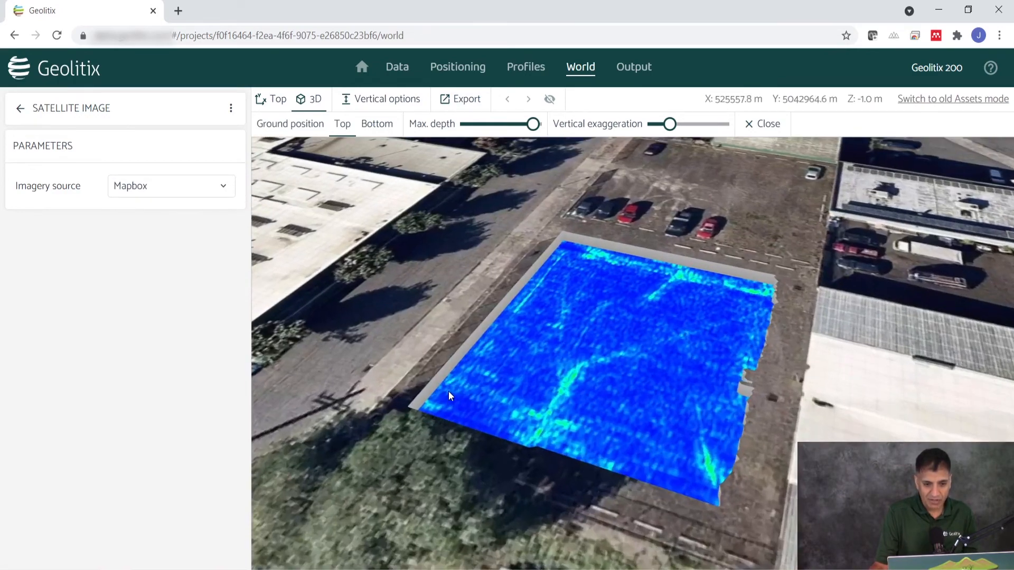
{"action": "left_click_drag", "start_coordinate": [618, 420], "coordinate": [574, 400]}
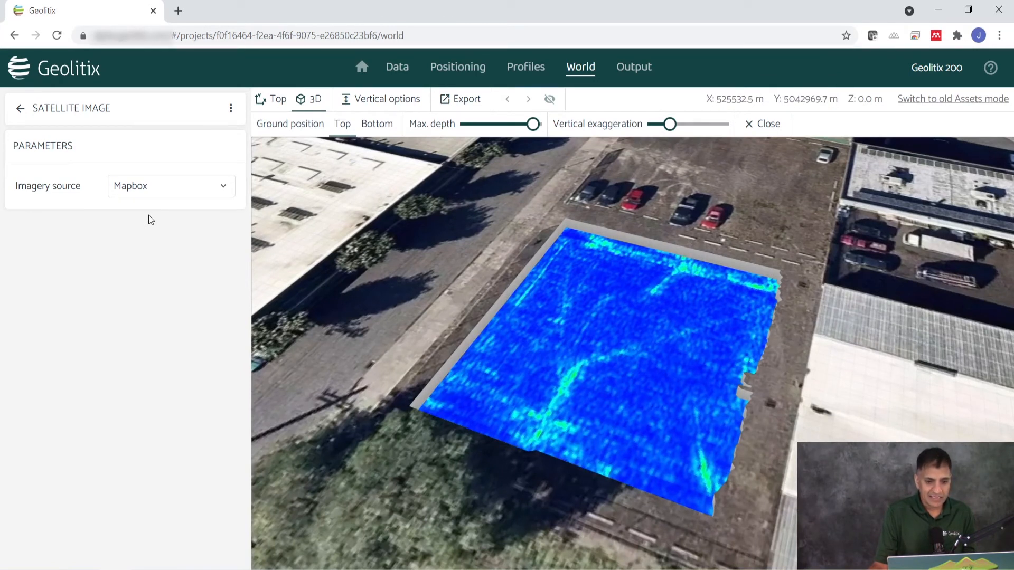
{"action": "left_click", "coordinate": [231, 109]}
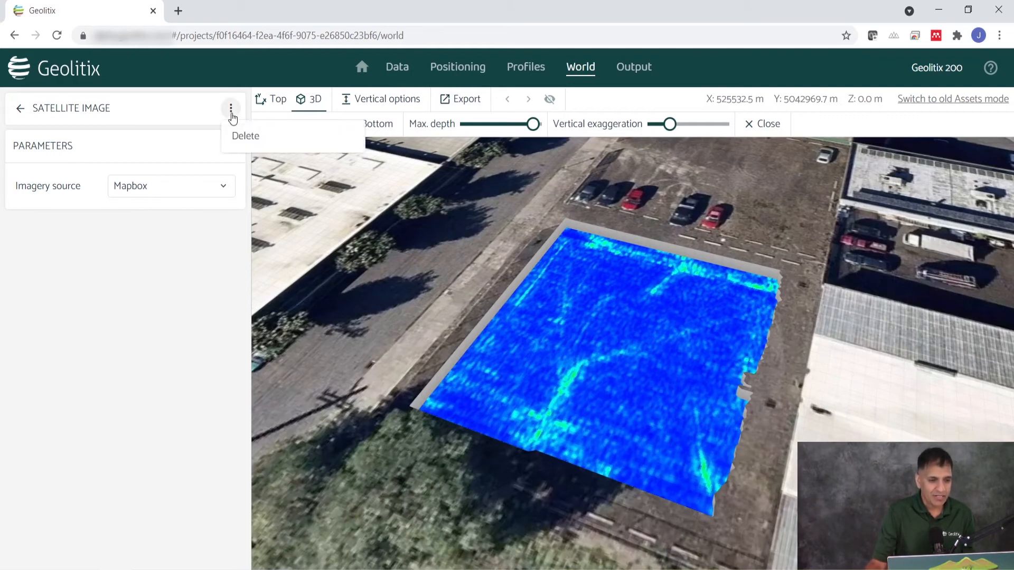
{"action": "left_click", "coordinate": [198, 143]}
{"action": "left_click", "coordinate": [20, 109]}
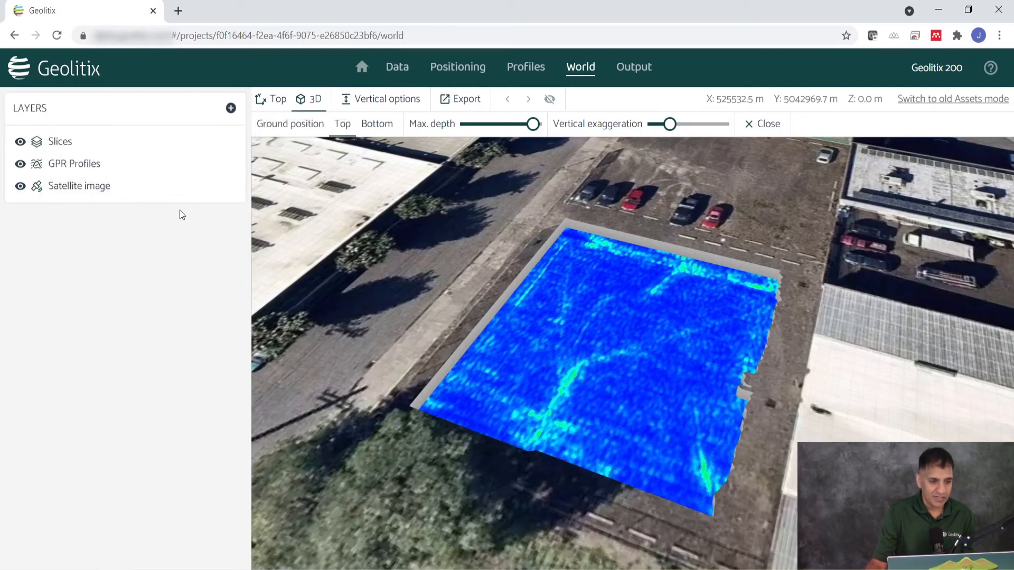
Add a new Background image layer
{"action": "left_click", "coordinate": [231, 109]}
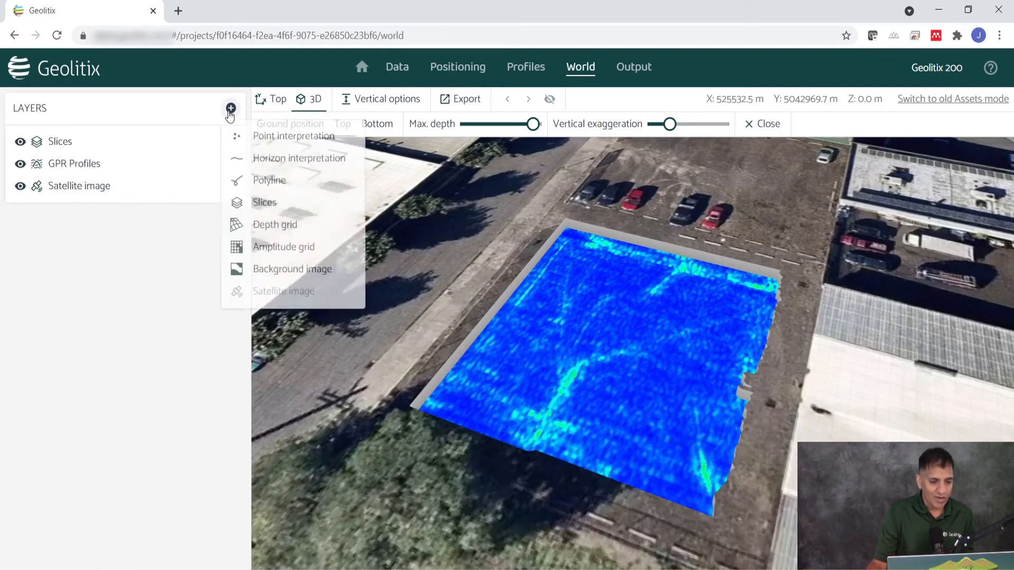
{"action": "left_click", "coordinate": [286, 272]}
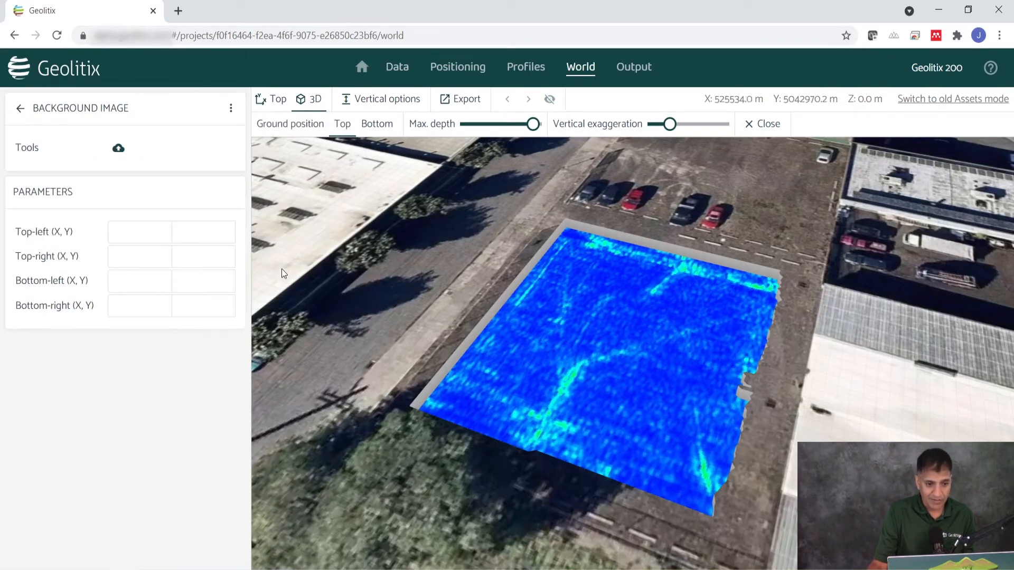
Upload EM conductivity 2.tif as the background image and move the Background image layer above the Slices layer
{"action": "left_click", "coordinate": [118, 150]}
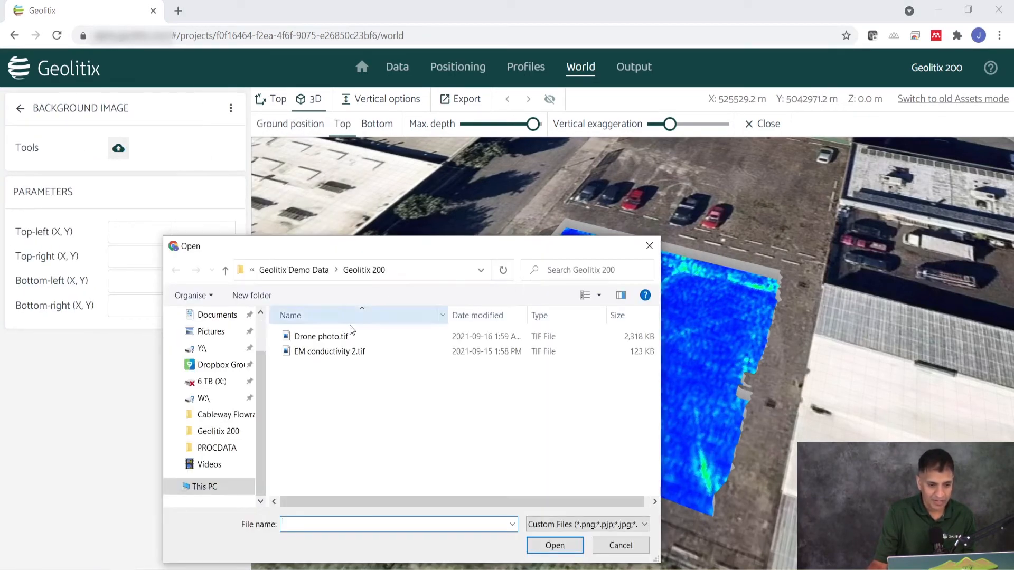
{"action": "double_click", "coordinate": [344, 356]}
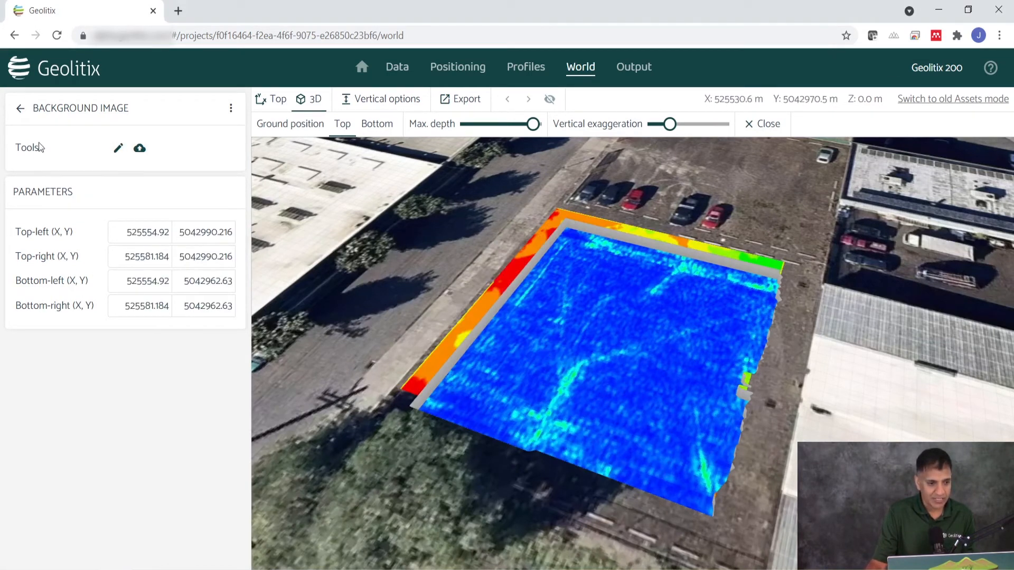
{"action": "left_click", "coordinate": [20, 108]}
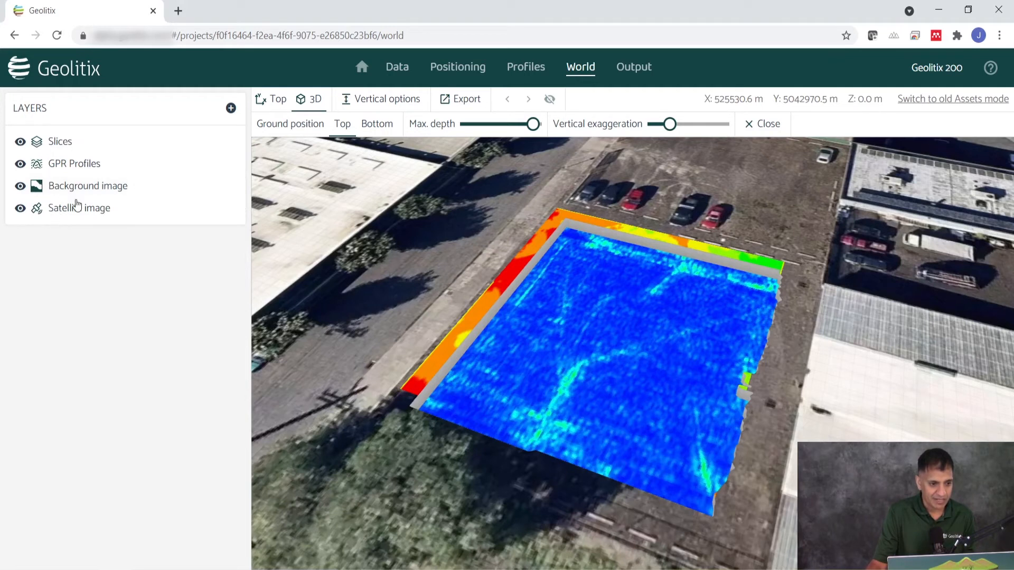
{"action": "left_click_drag", "start_coordinate": [80, 193], "coordinate": [87, 154]}
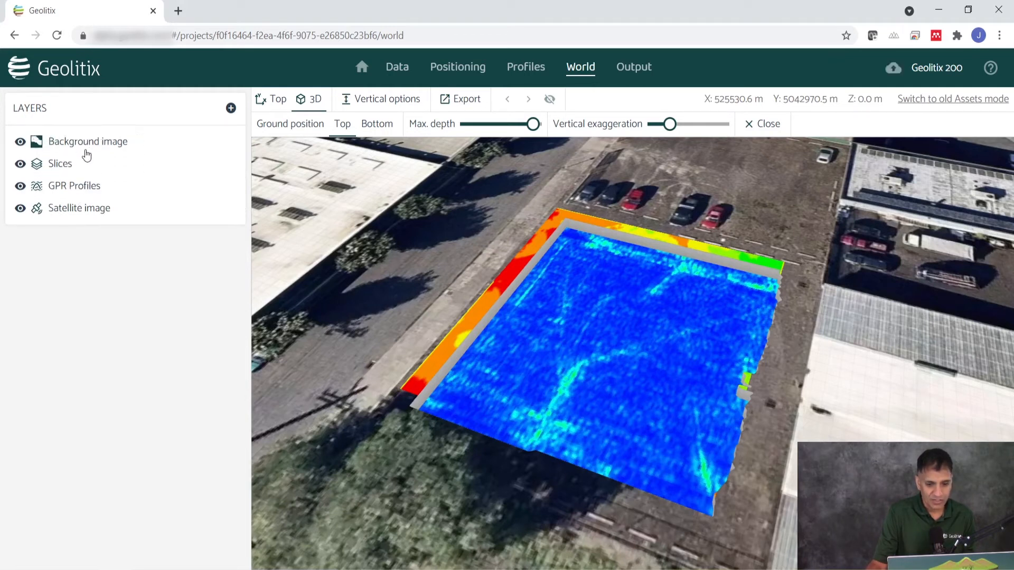
Hide the Slices layer and set the ground position to Bottom, viewing the conductivity image from directly above
{"action": "left_click", "coordinate": [20, 164]}
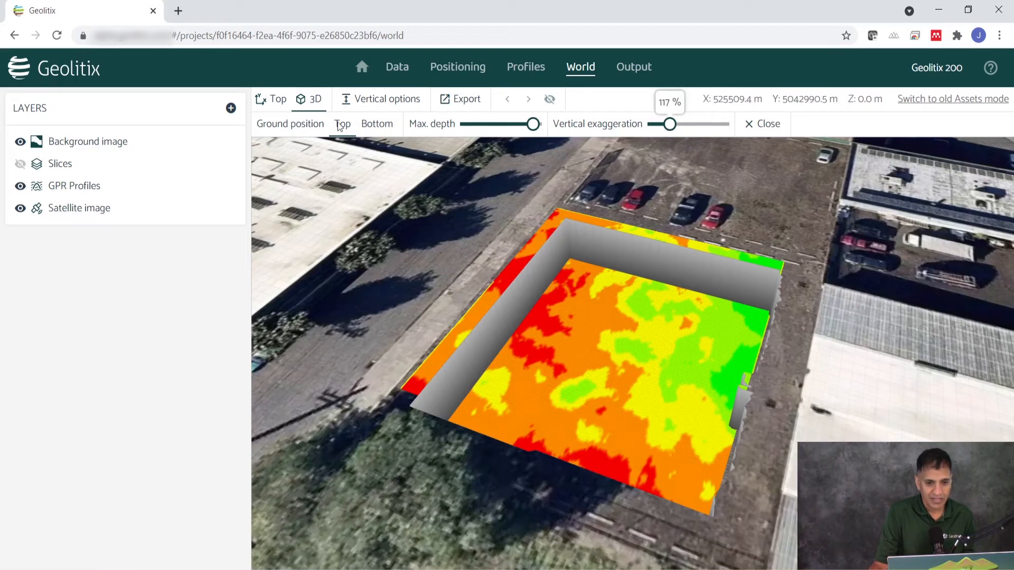
{"action": "left_click", "coordinate": [380, 127]}
{"action": "left_click_drag", "start_coordinate": [517, 325], "coordinate": [627, 452]}
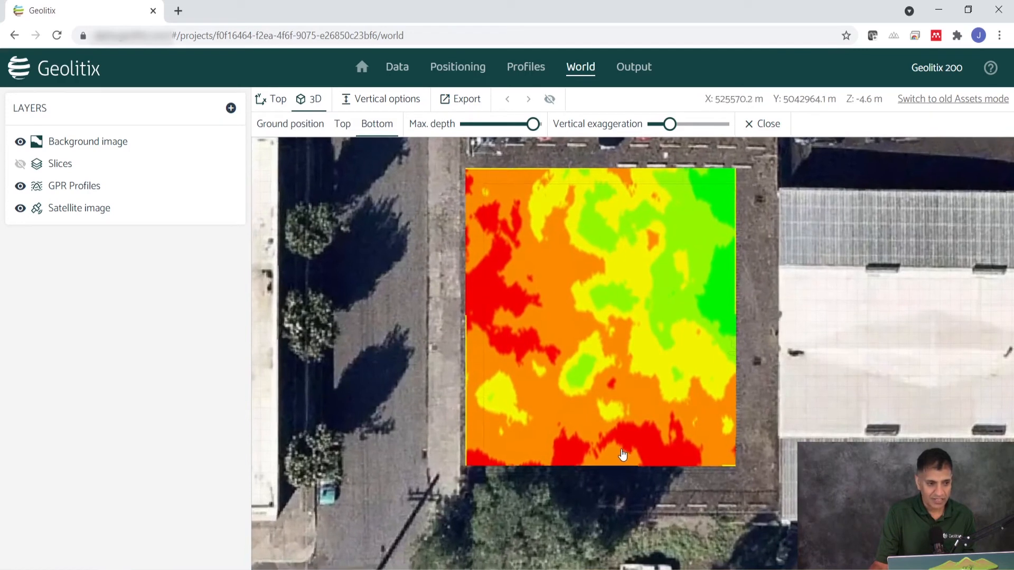
Toggle the Slices layer on and off to compare it with the conductivity image, ending in an oblique view
{"action": "left_click", "coordinate": [21, 164]}
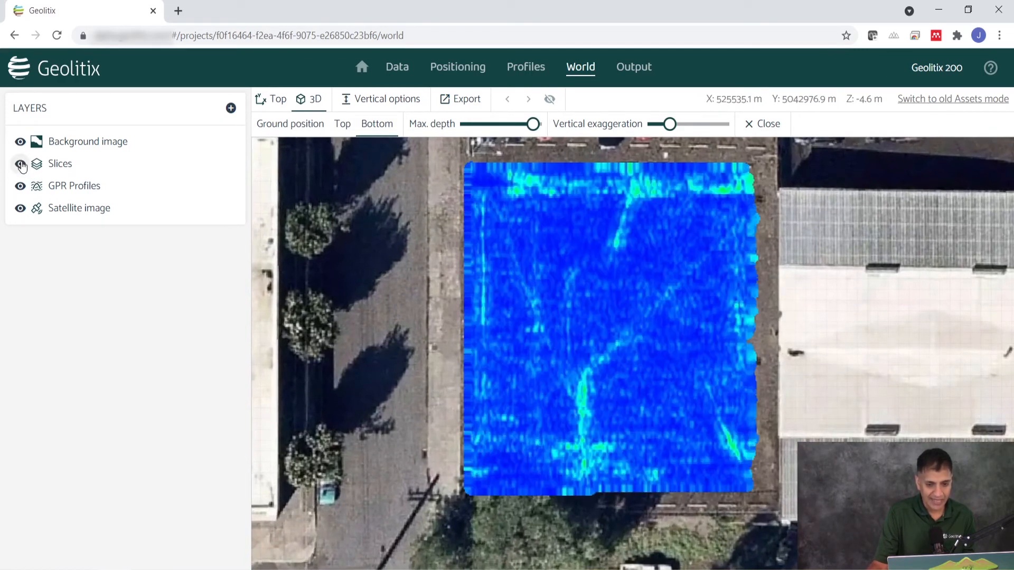
{"action": "left_click", "coordinate": [21, 164]}
{"action": "left_click_drag", "start_coordinate": [636, 358], "coordinate": [567, 188]}
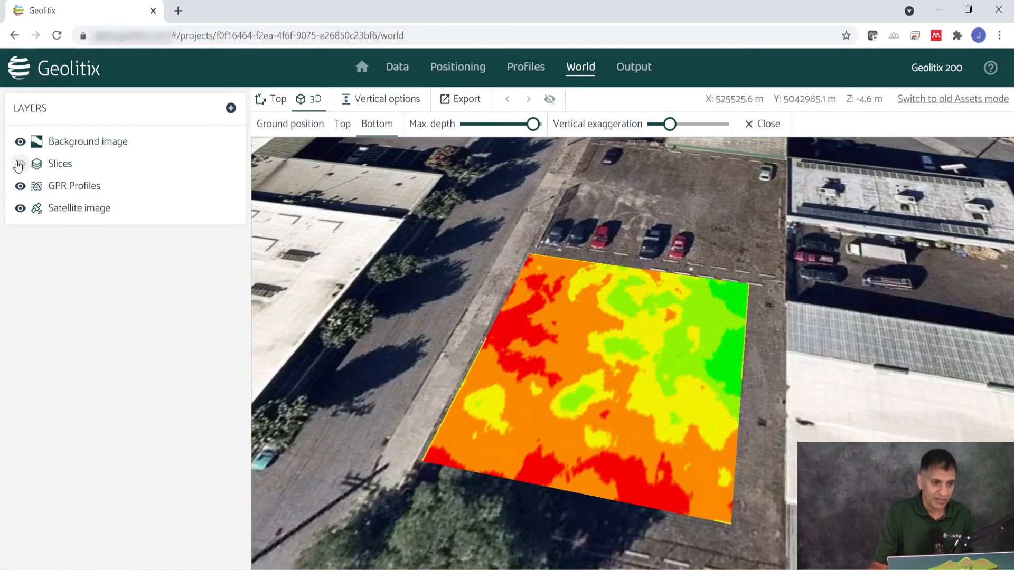
Hide the Background image layer, show the Slices layer again, and set the ground position to Top
{"action": "left_click", "coordinate": [20, 143]}
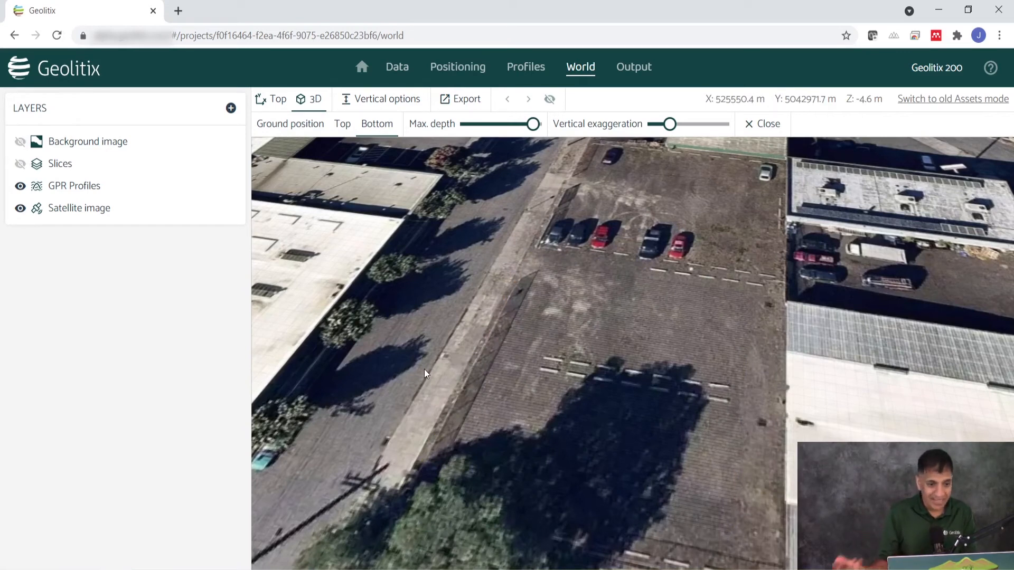
{"action": "left_click", "coordinate": [21, 164]}
{"action": "left_click_drag", "start_coordinate": [273, 287], "coordinate": [420, 283]}
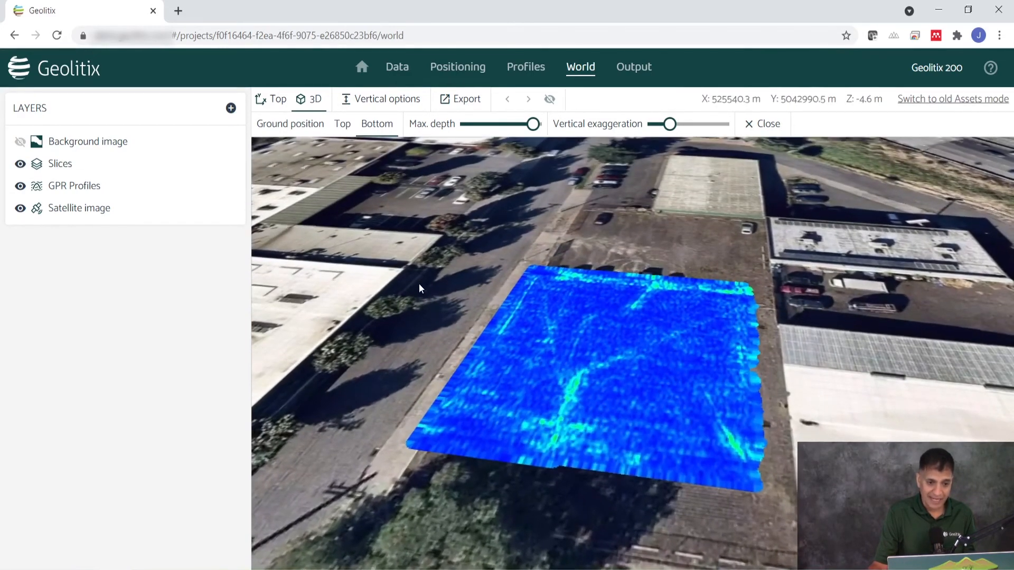
{"action": "left_click", "coordinate": [342, 124]}
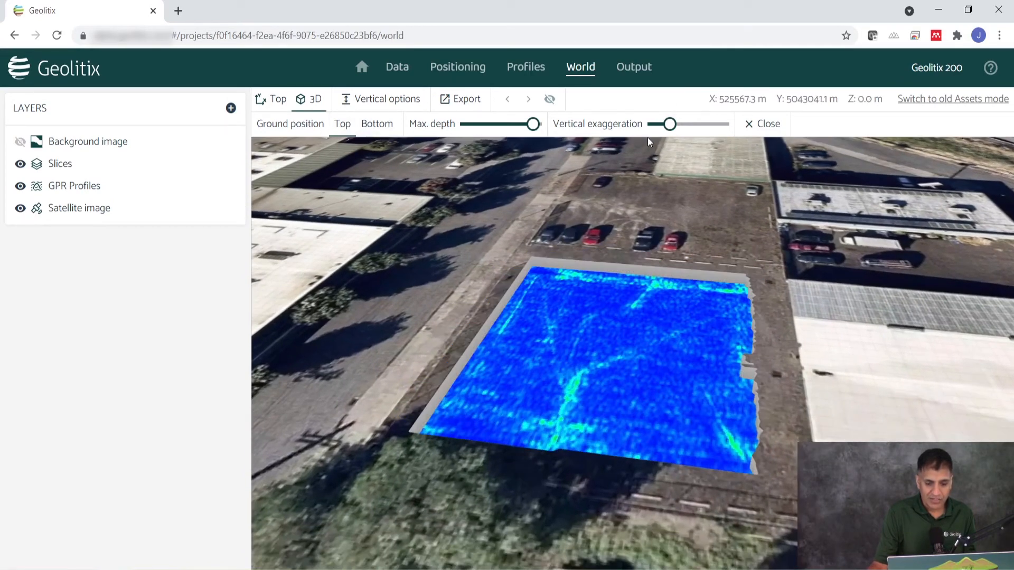
Hide the Slices and Satellite image layers so only GPR Profiles remains, and set the ground position to Bottom
{"action": "left_click", "coordinate": [21, 164]}
{"action": "scroll", "coordinate": [638, 441], "scroll_direction": "up", "scroll_amount": 5}
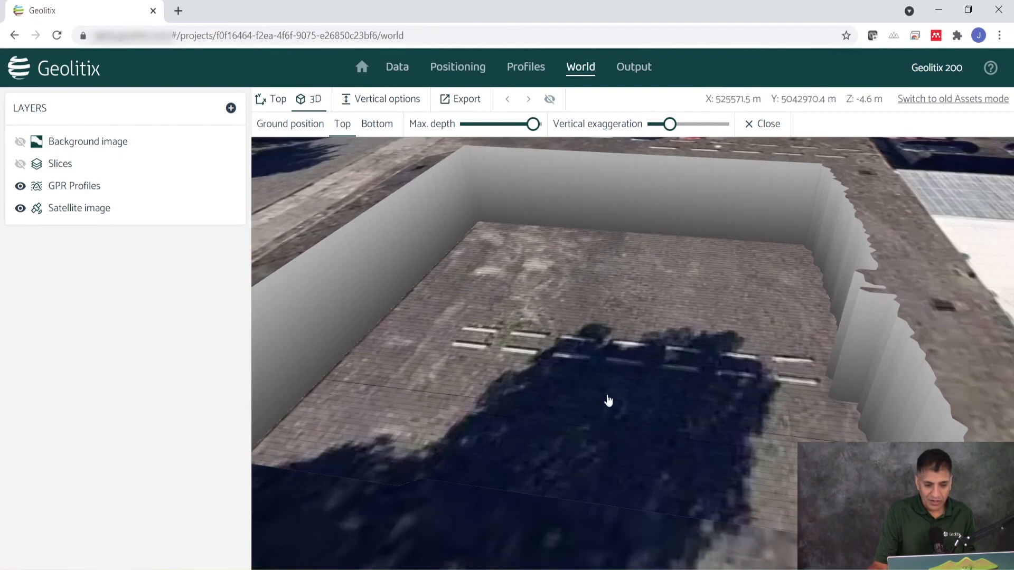
{"action": "left_click", "coordinate": [20, 209]}
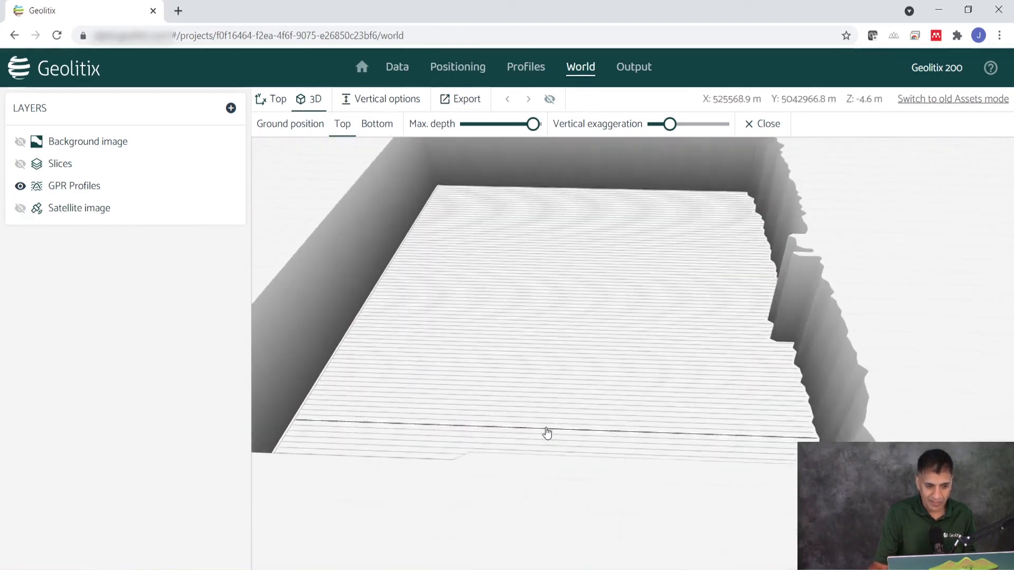
{"action": "left_click", "coordinate": [376, 124]}
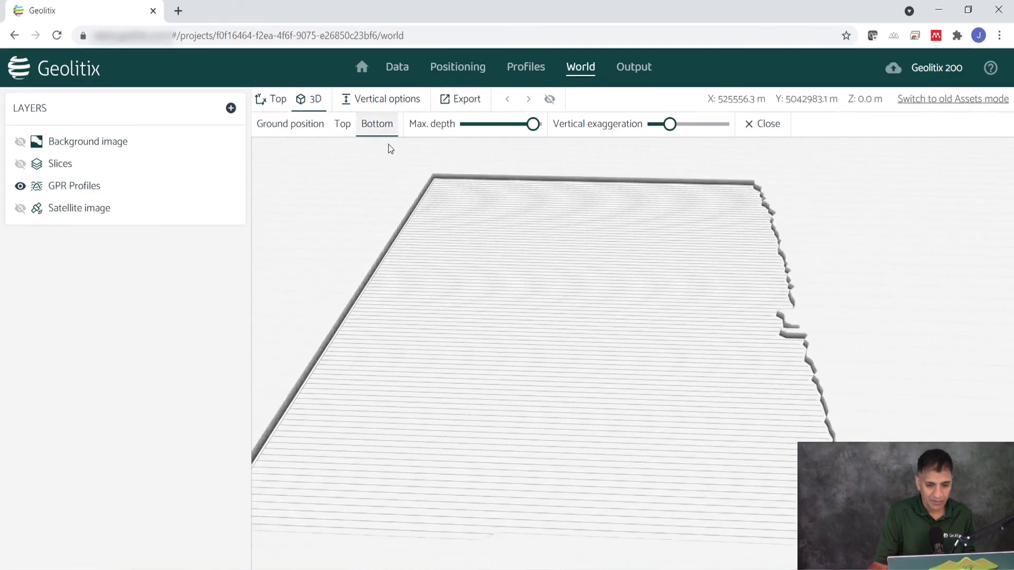
Select a GPR profile line at the front edge of the grid and examine its radargram face-on at close range
{"action": "left_click_drag", "start_coordinate": [583, 280], "coordinate": [561, 401]}
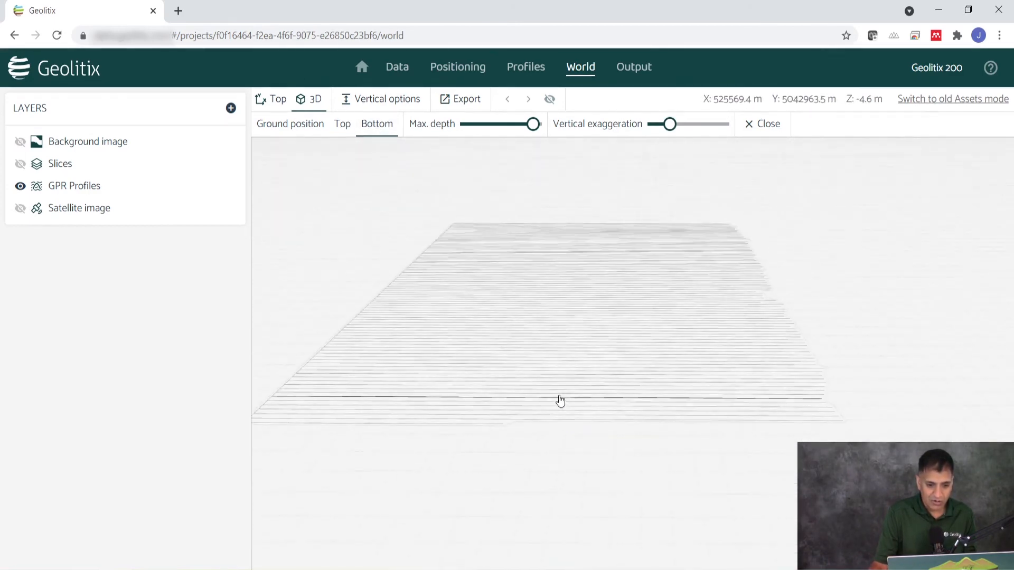
{"action": "left_click", "coordinate": [544, 434]}
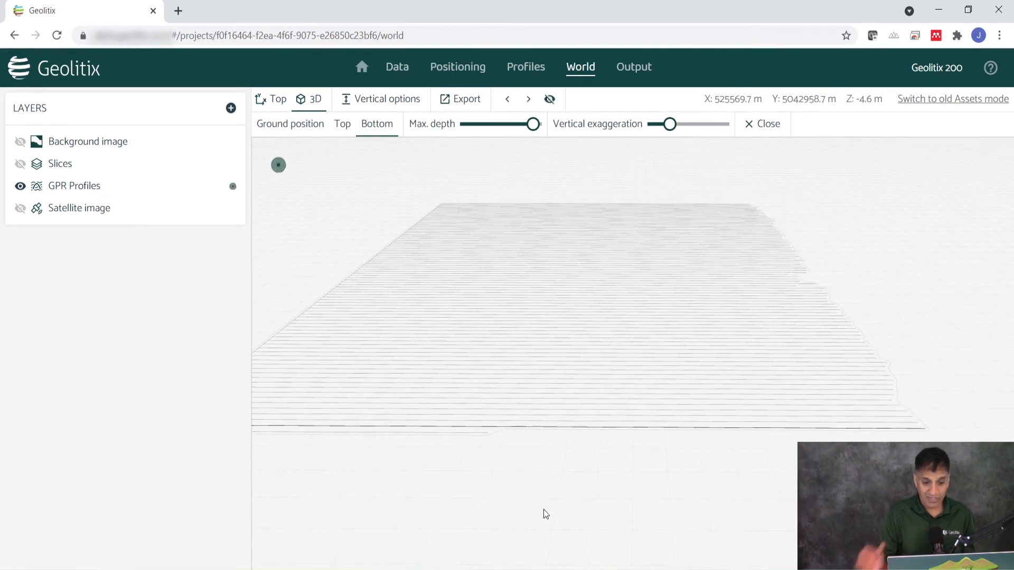
{"action": "left_click_drag", "start_coordinate": [581, 504], "coordinate": [744, 389]}
{"action": "scroll", "coordinate": [701, 402], "scroll_direction": "up", "scroll_amount": 5}
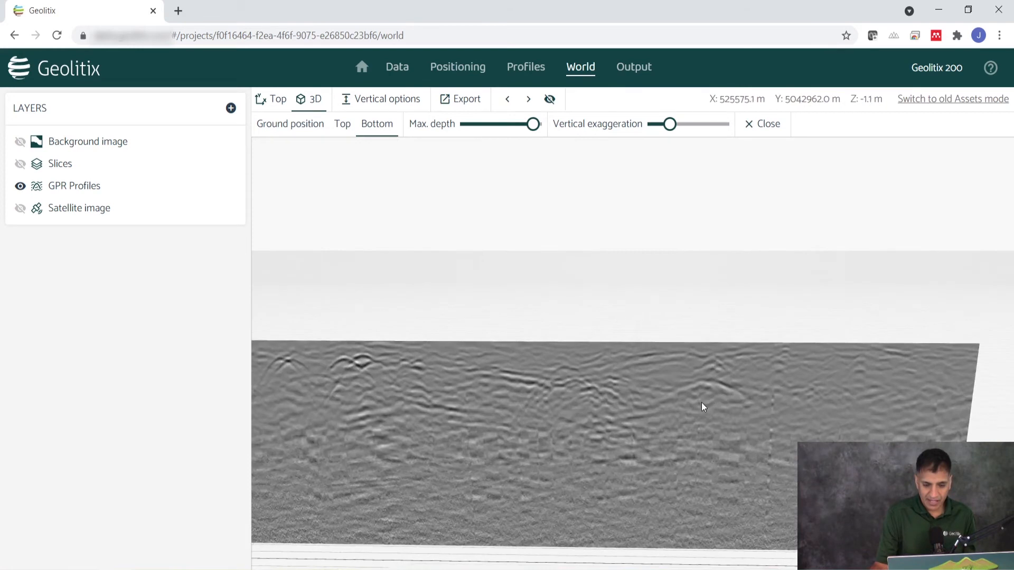
{"action": "left_click_drag", "start_coordinate": [725, 443], "coordinate": [719, 421]}
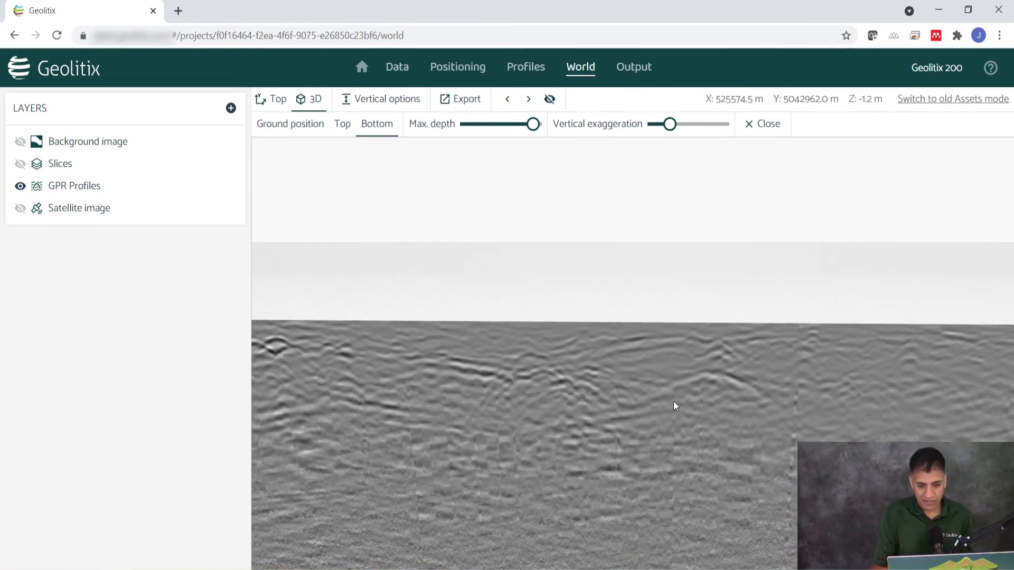
{"action": "scroll", "coordinate": [673, 402], "scroll_direction": "down", "scroll_amount": 2}
{"action": "left_click_drag", "start_coordinate": [669, 401], "coordinate": [672, 400]}
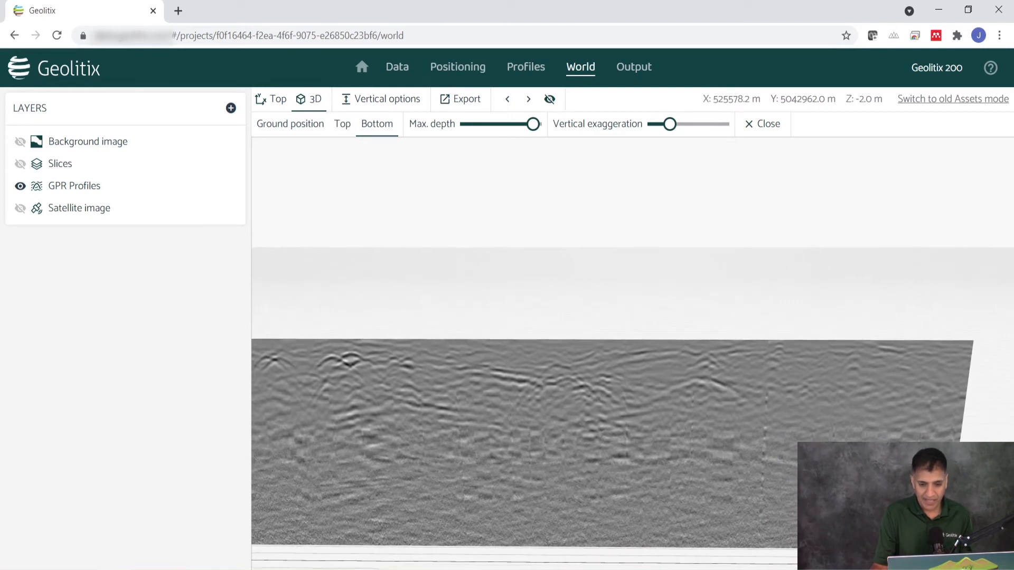
Add a Point interpretation layer and rename it "my new pipe"
{"action": "left_click", "coordinate": [231, 108]}
{"action": "left_click", "coordinate": [296, 138]}
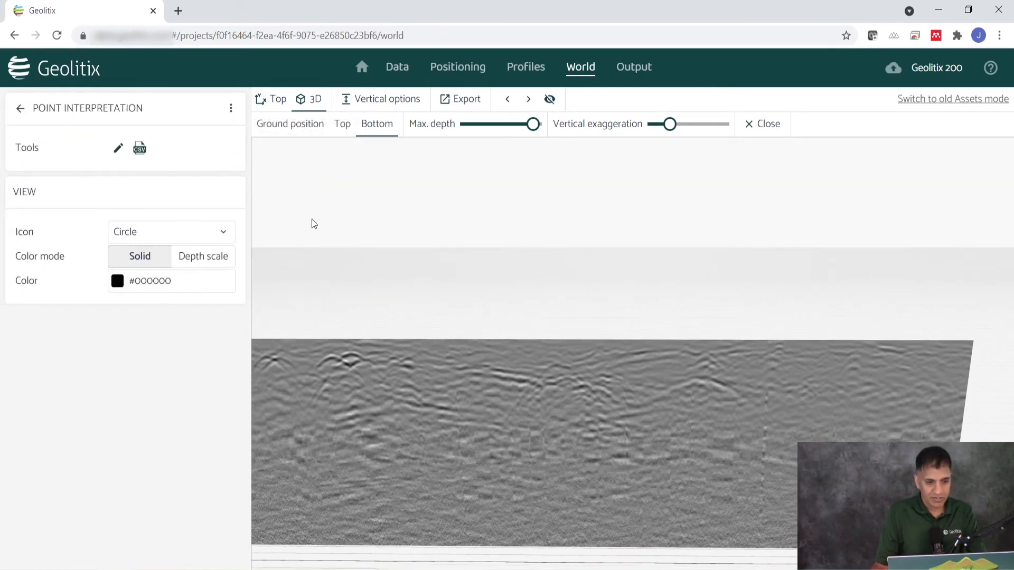
{"action": "left_click", "coordinate": [230, 108]}
{"action": "left_click", "coordinate": [253, 138]}
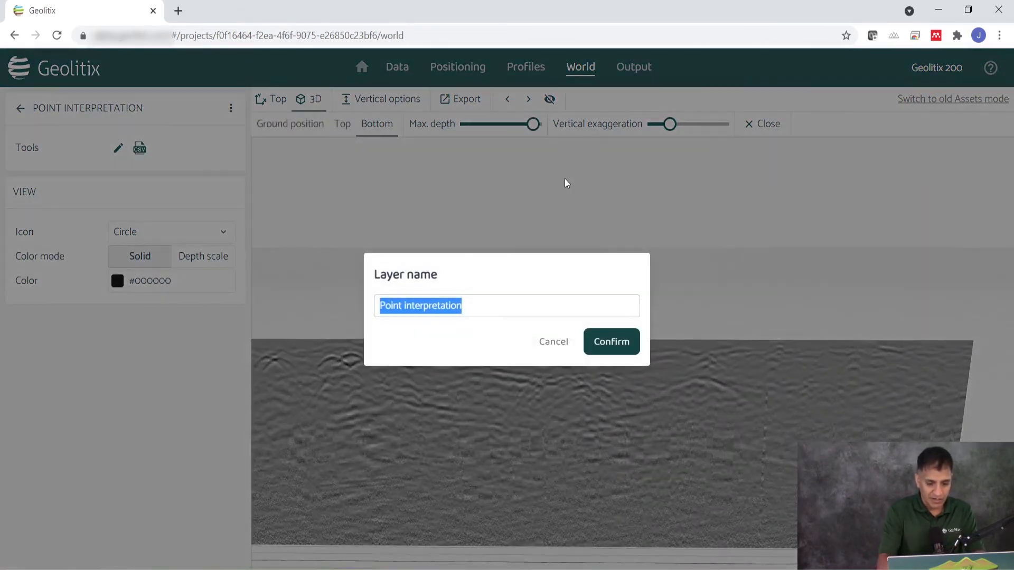
{"action": "type", "text": "my new pipe"}
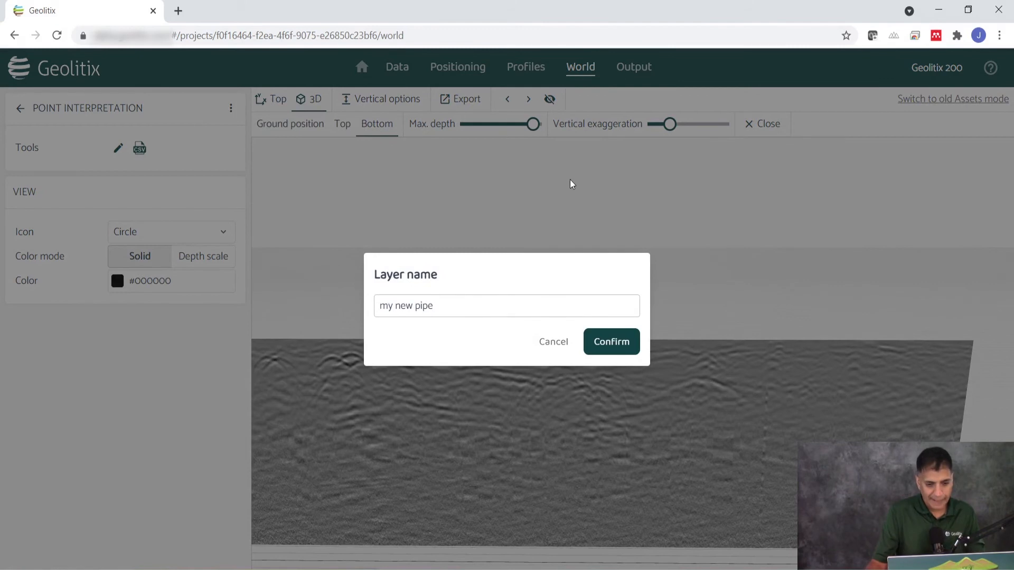
{"action": "left_click", "coordinate": [622, 344]}
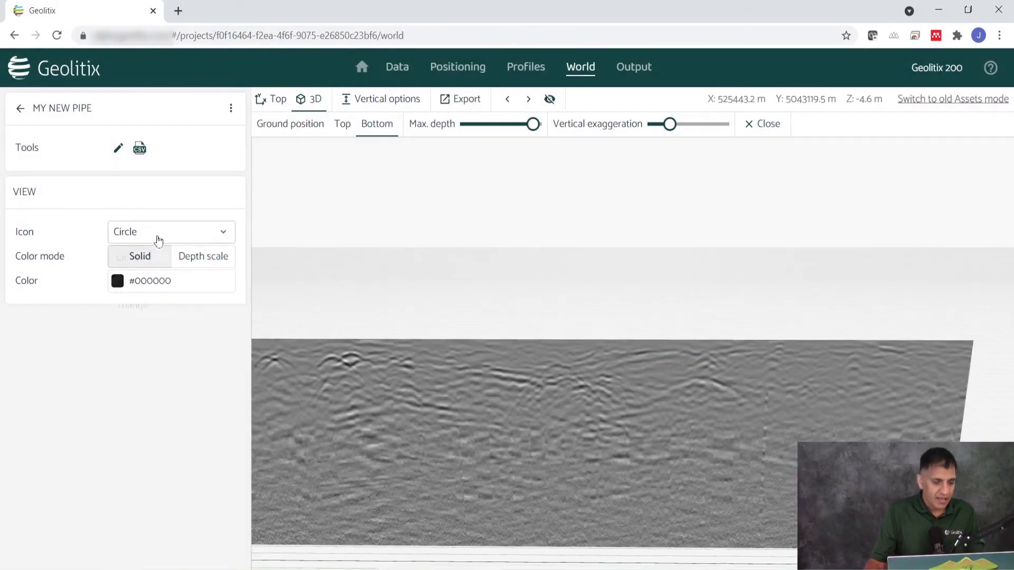
Set the layer's icon to Triangle and its solid color to yellow (#FFFF00)
{"action": "left_click", "coordinate": [153, 235]}
{"action": "left_click", "coordinate": [158, 304]}
{"action": "left_click", "coordinate": [168, 287]}
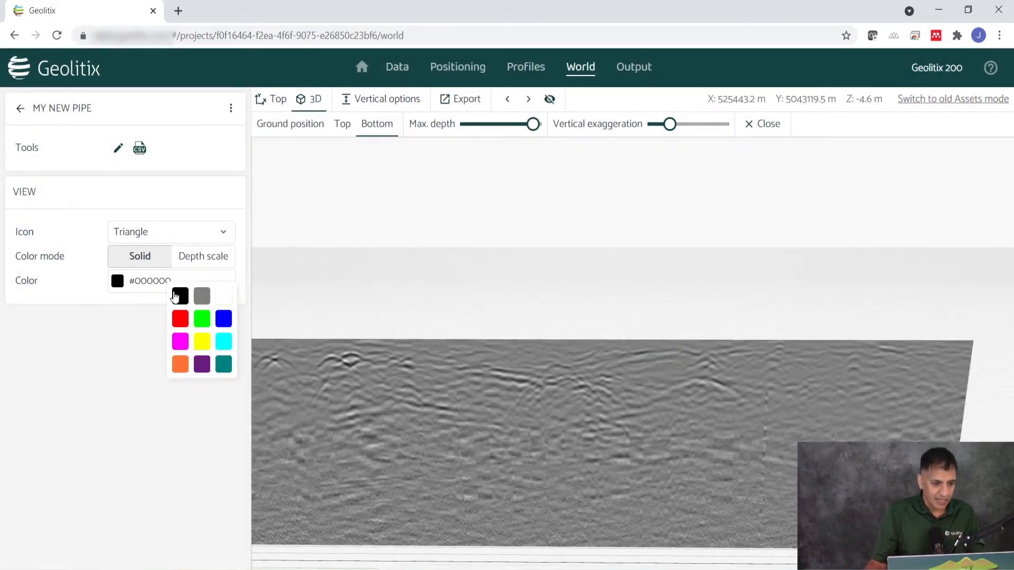
{"action": "left_click", "coordinate": [202, 344]}
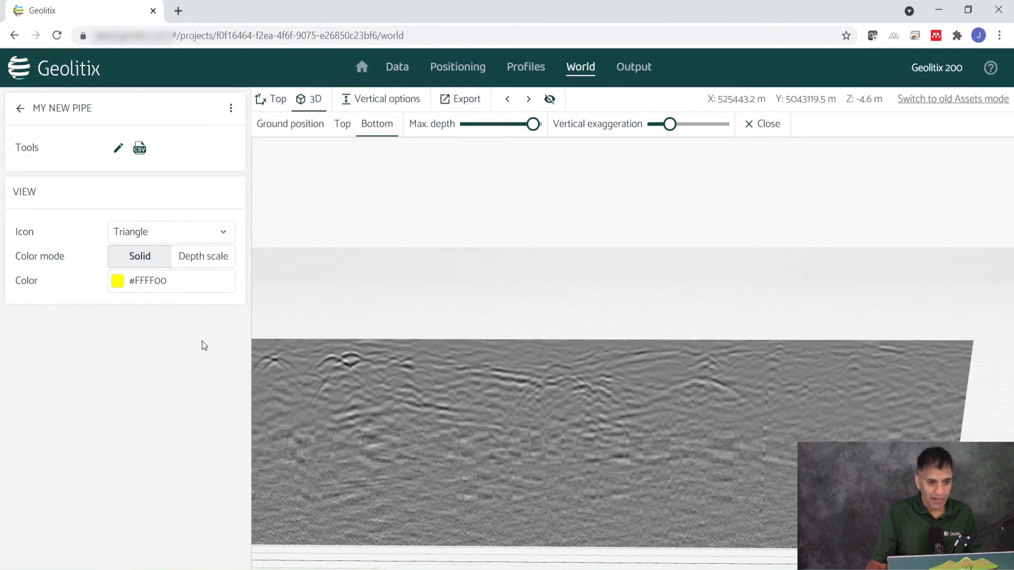
Mark a point on the apex of the right-hand hyperbola in the current profile, and mark the matching spot on the next profile
{"action": "left_click", "coordinate": [118, 148]}
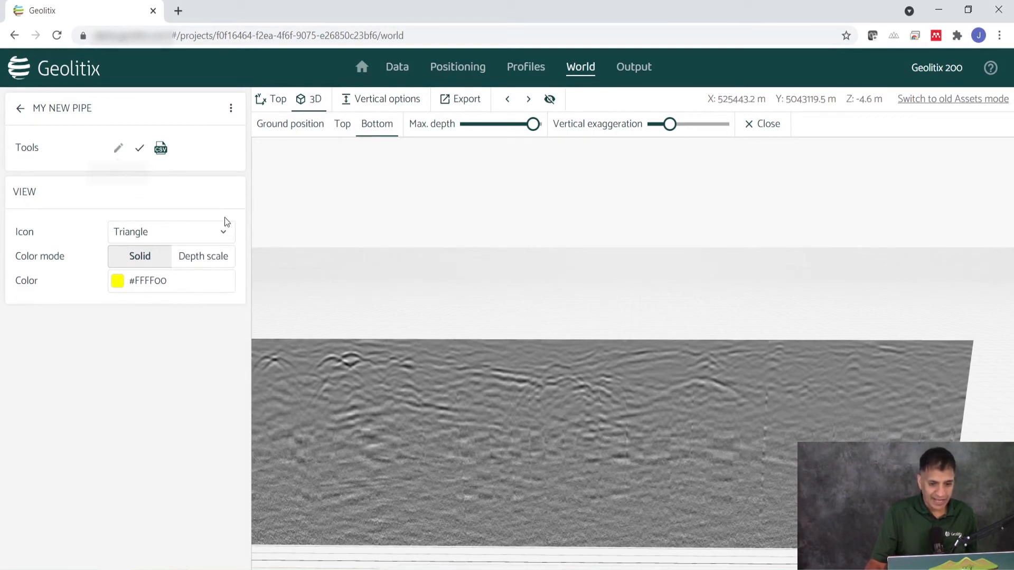
{"action": "left_click", "coordinate": [699, 378]}
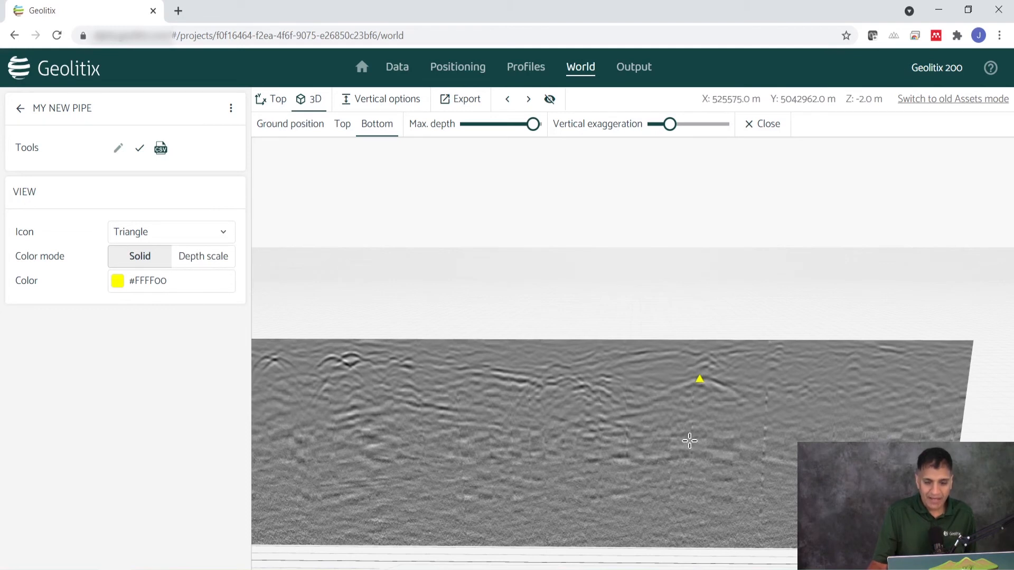
{"action": "scroll", "coordinate": [699, 442], "scroll_direction": "down", "scroll_amount": 2}
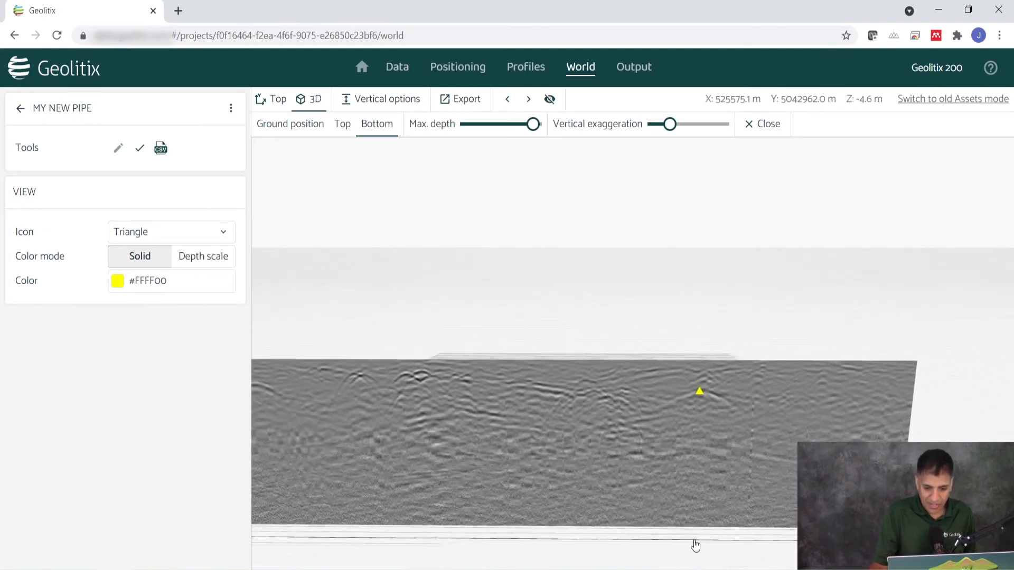
{"action": "left_click_drag", "start_coordinate": [782, 544], "coordinate": [774, 468]}
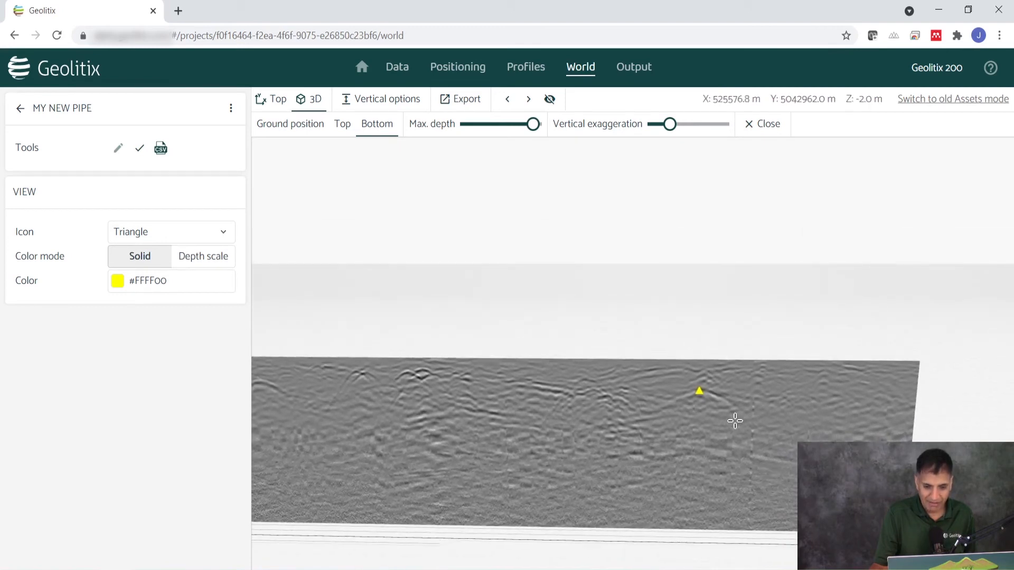
{"action": "scroll", "coordinate": [735, 421], "scroll_direction": "up", "scroll_amount": 2}
{"action": "scroll", "coordinate": [733, 421], "scroll_direction": "up", "scroll_amount": 1}
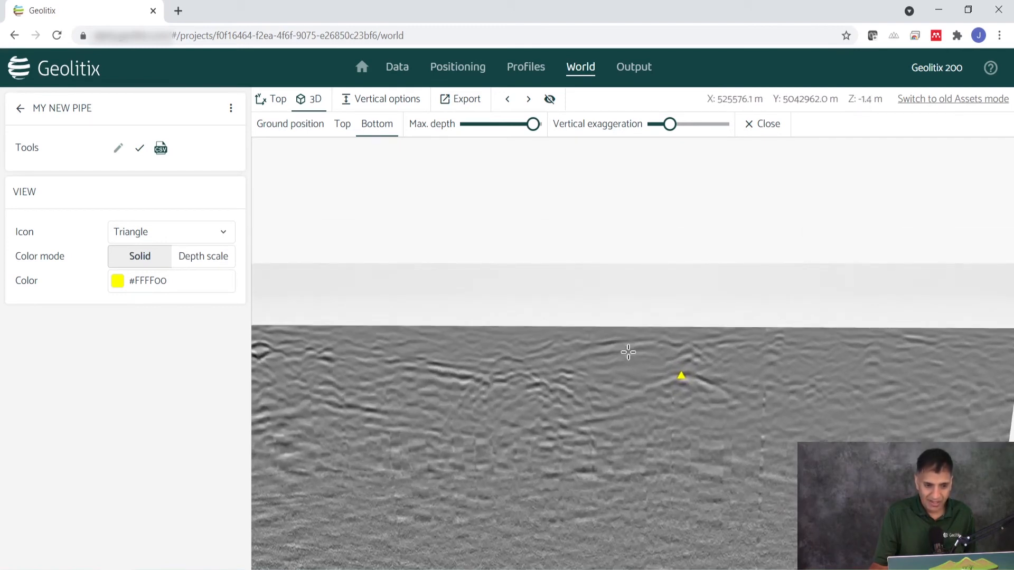
{"action": "left_click", "coordinate": [529, 100]}
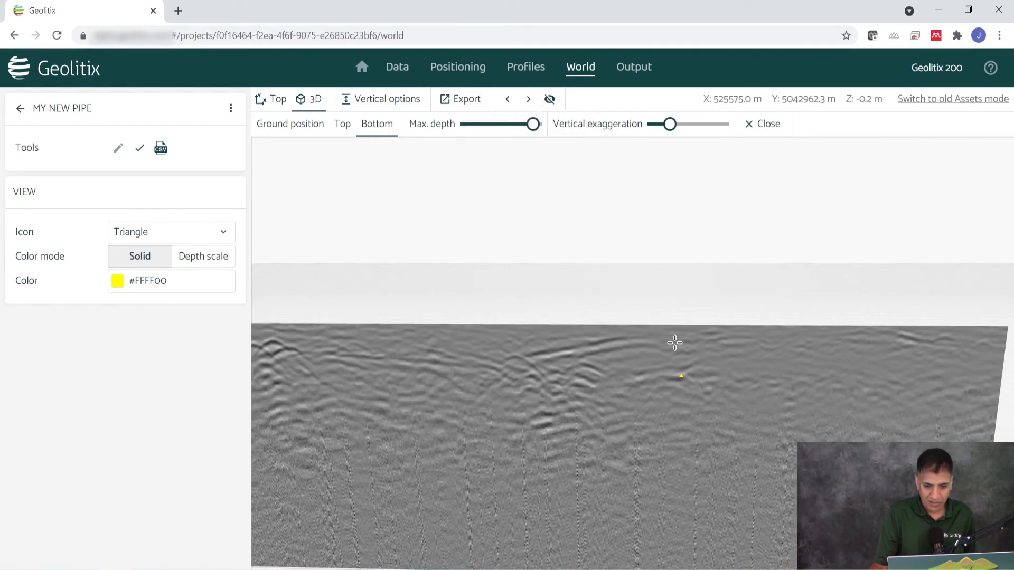
{"action": "left_click", "coordinate": [681, 371]}
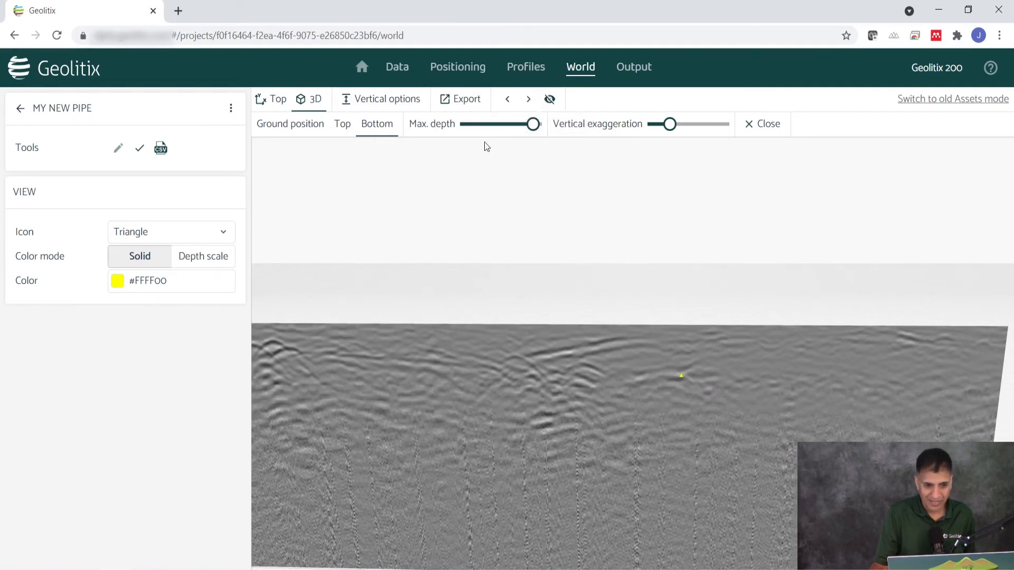
Return to the previous profile and move its point onto the strong shallow hyperbola near the profile's left end
{"action": "left_click", "coordinate": [507, 100]}
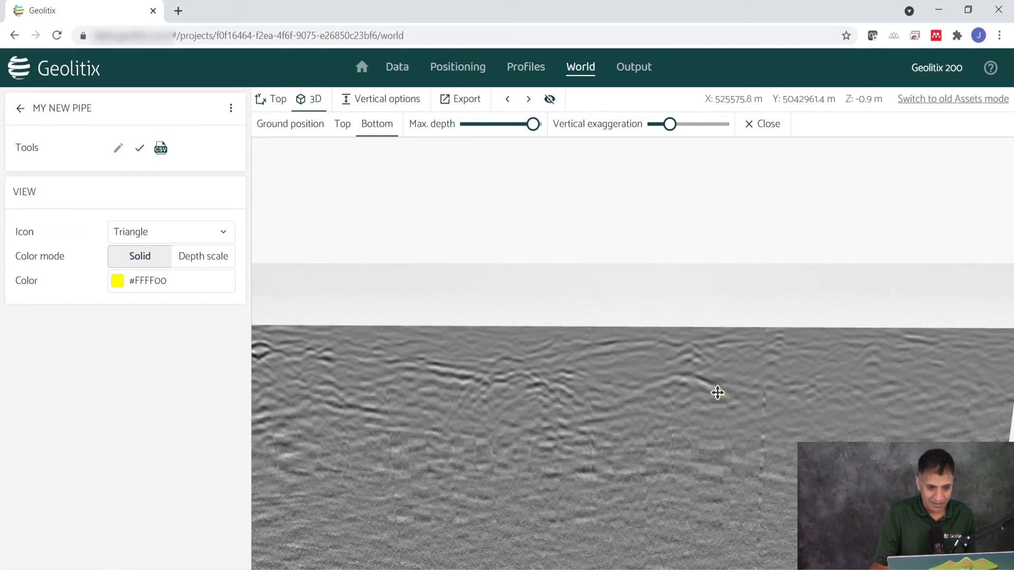
{"action": "left_click_drag", "start_coordinate": [533, 388], "coordinate": [272, 341]}
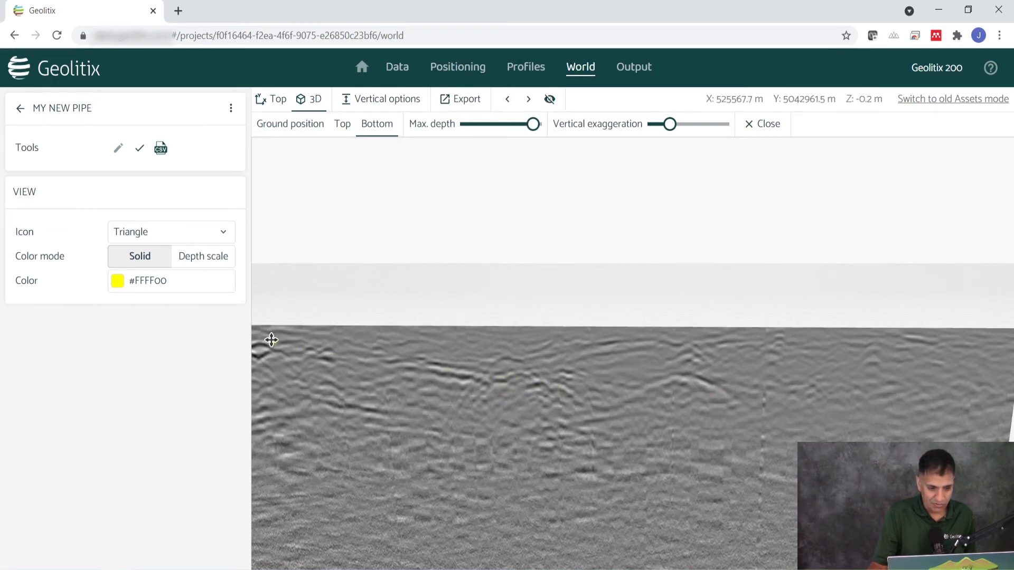
{"action": "scroll", "coordinate": [717, 441], "scroll_direction": "down", "scroll_amount": 6}
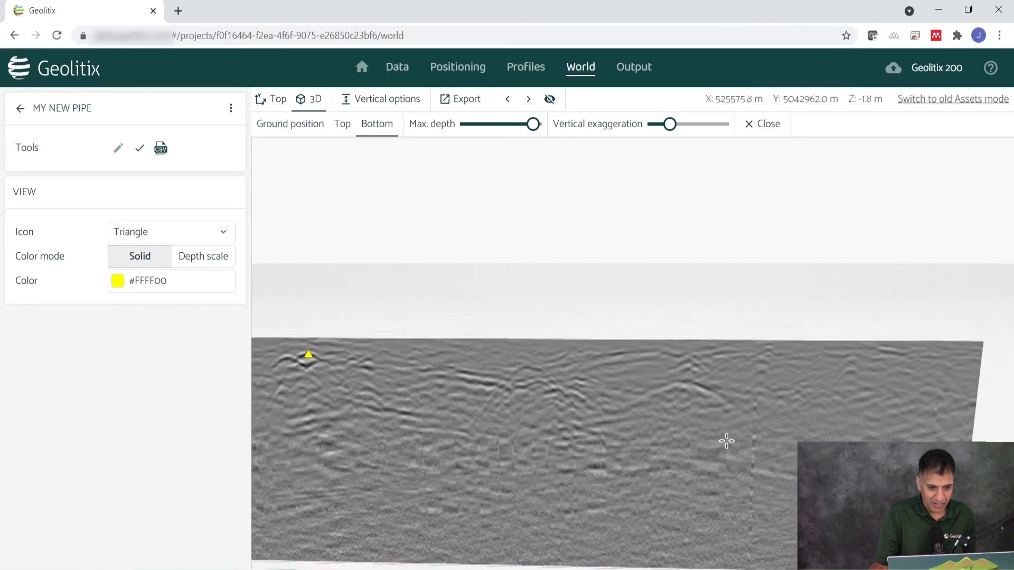
Mark the pipe point on the apex of the same shallow hyperbola in each of the next five profiles
{"action": "scroll", "coordinate": [547, 417], "scroll_direction": "up", "scroll_amount": 3}
{"action": "scroll", "coordinate": [547, 417], "scroll_direction": "up", "scroll_amount": 5}
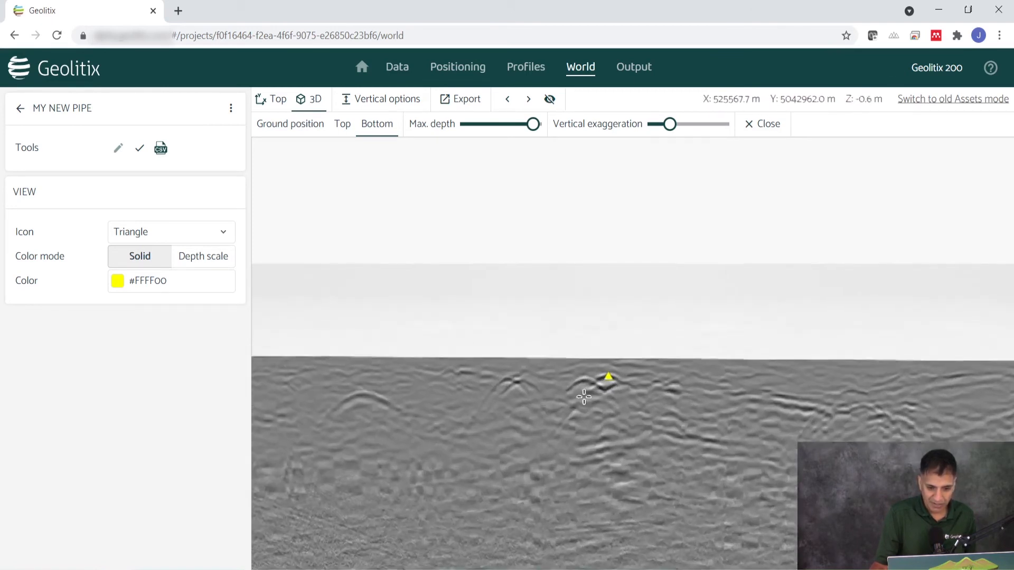
{"action": "scroll", "coordinate": [660, 452], "scroll_direction": "down", "scroll_amount": 3}
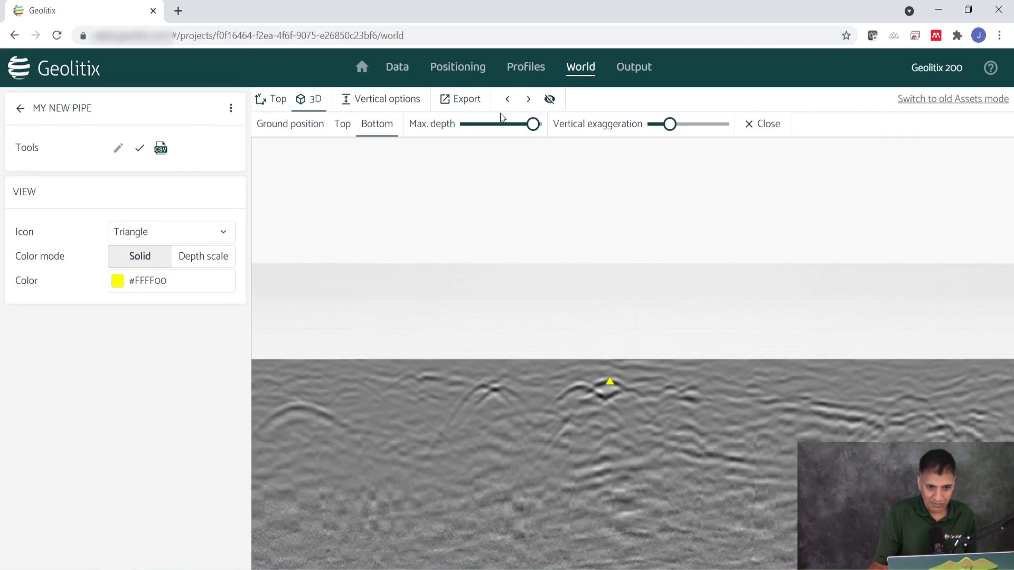
{"action": "left_click", "coordinate": [528, 99]}
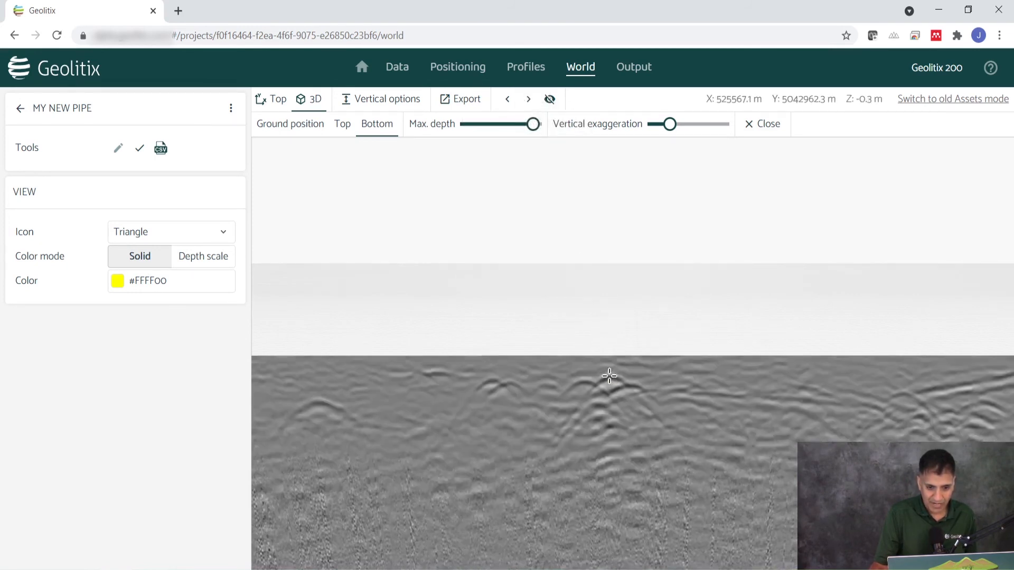
{"action": "left_click", "coordinate": [528, 99]}
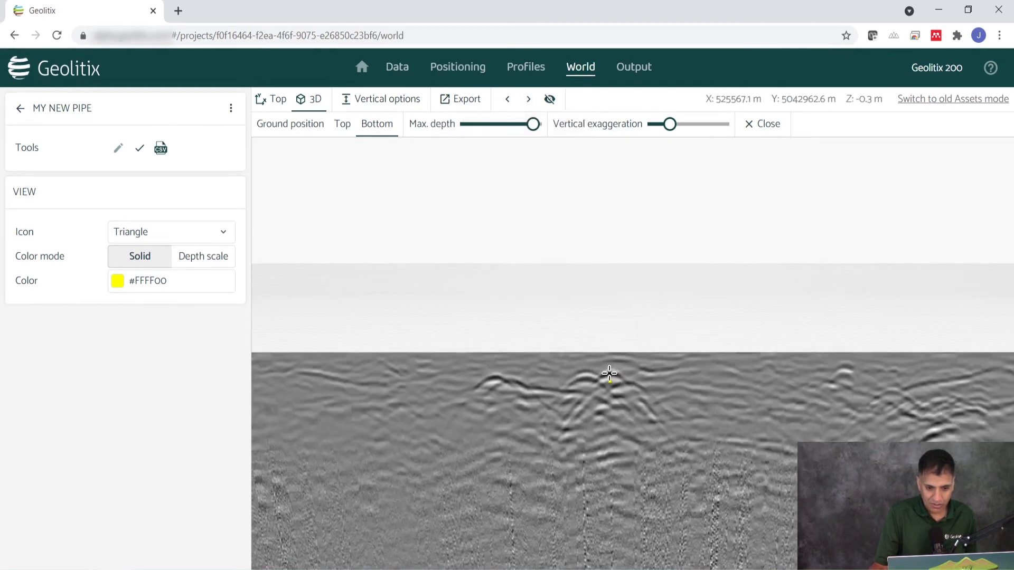
{"action": "left_click", "coordinate": [528, 100]}
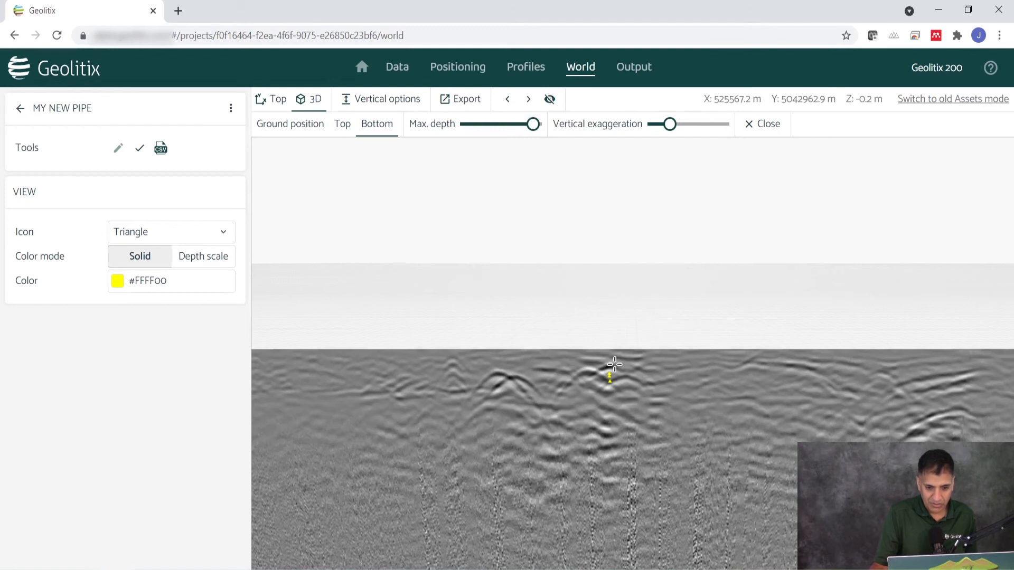
{"action": "left_click", "coordinate": [528, 99]}
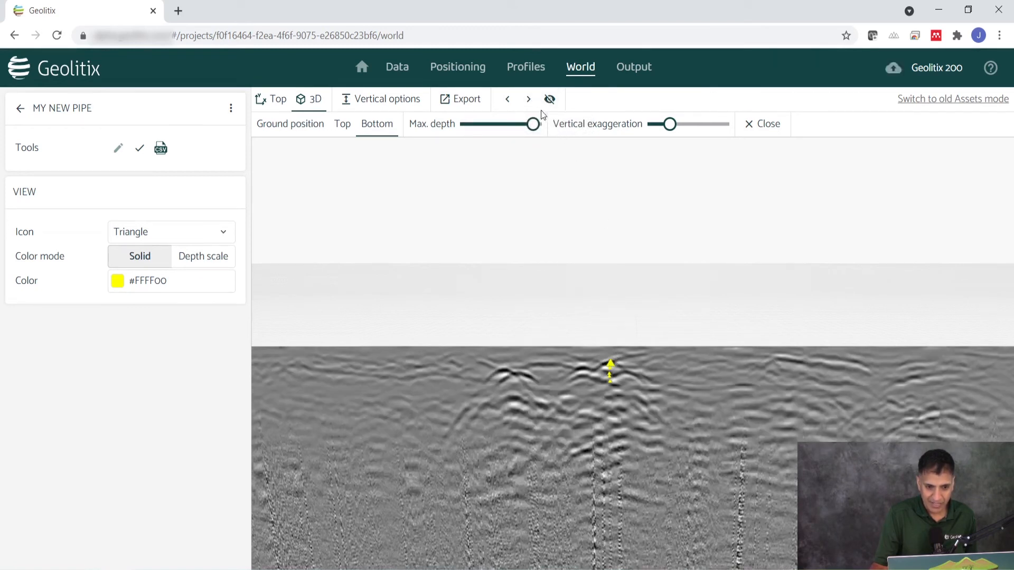
{"action": "left_click", "coordinate": [529, 101]}
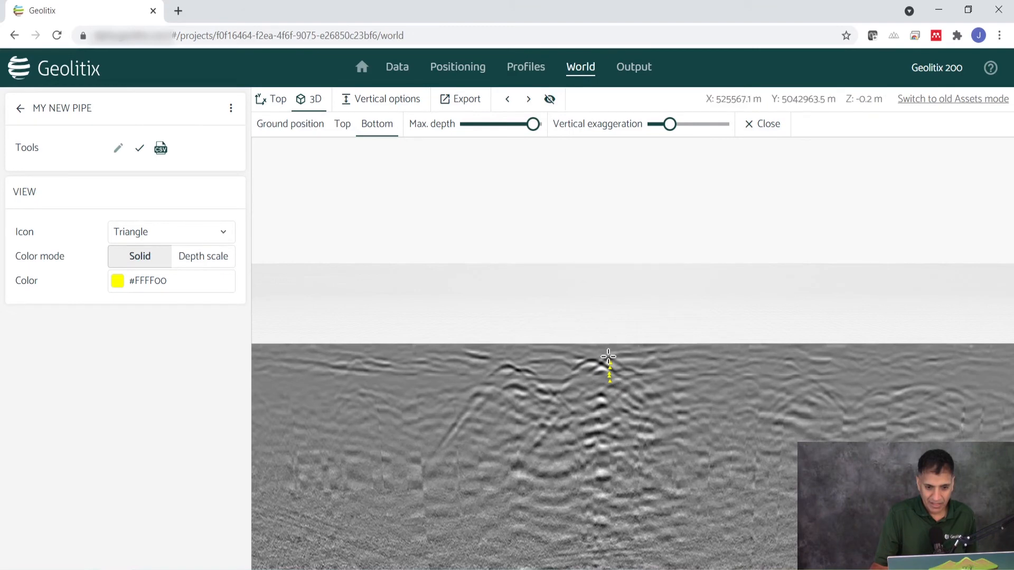
Add a Polyline layer and rename it "Gas pipe"
{"action": "left_click_drag", "start_coordinate": [845, 418], "coordinate": [439, 429]}
{"action": "left_click_drag", "start_coordinate": [575, 429], "coordinate": [711, 452]}
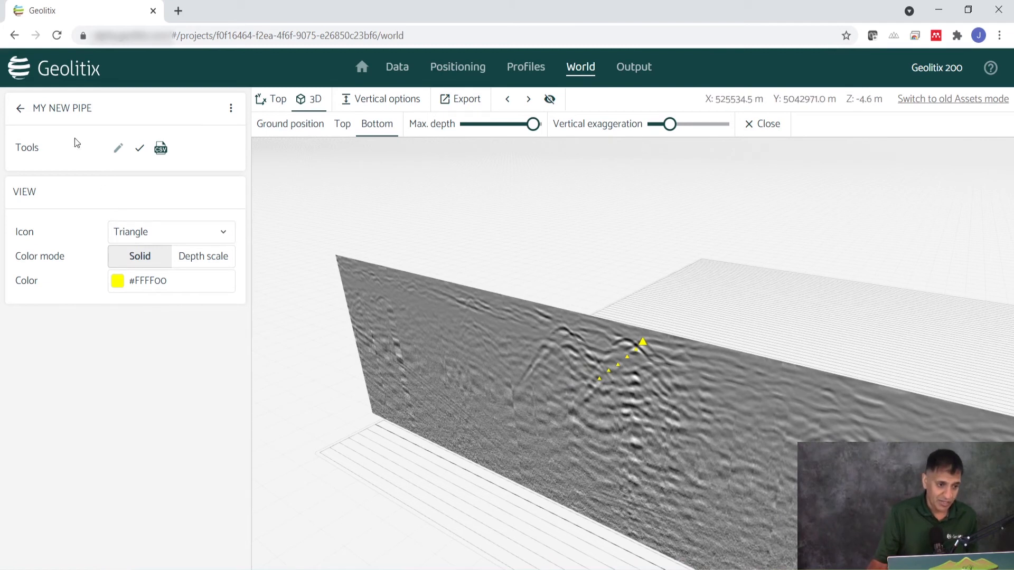
{"action": "left_click", "coordinate": [20, 109]}
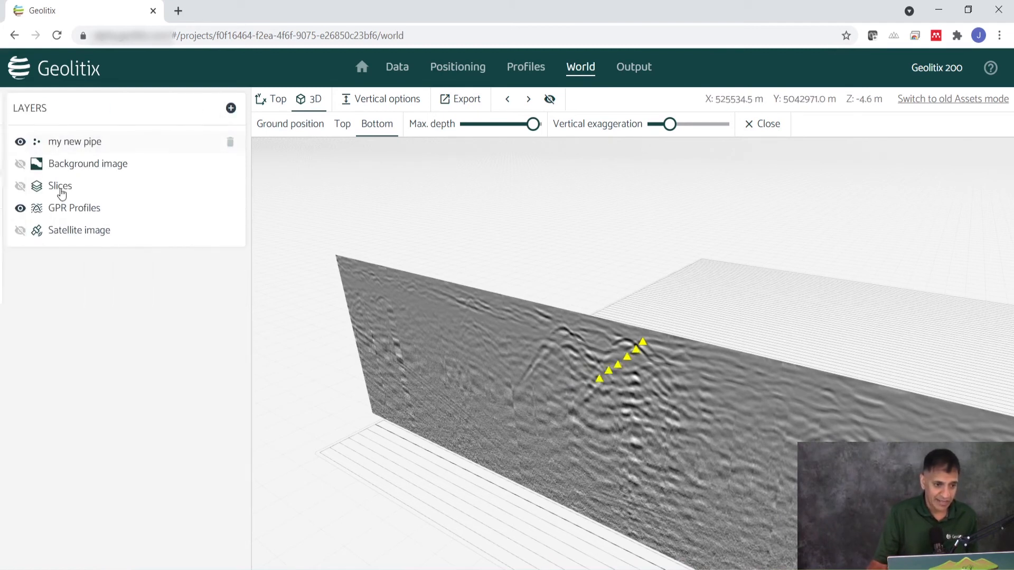
{"action": "left_click", "coordinate": [230, 110]}
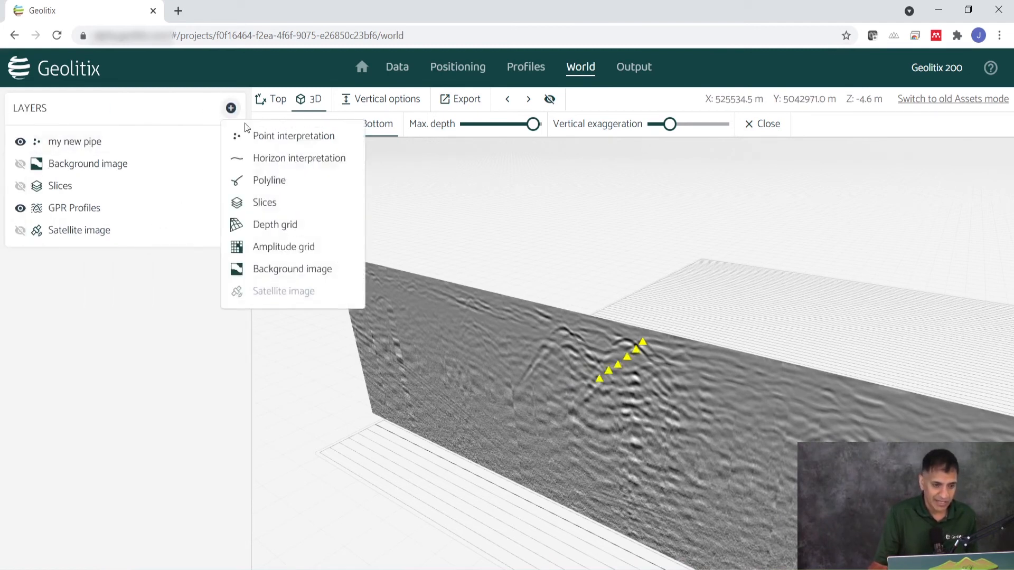
{"action": "left_click", "coordinate": [285, 183]}
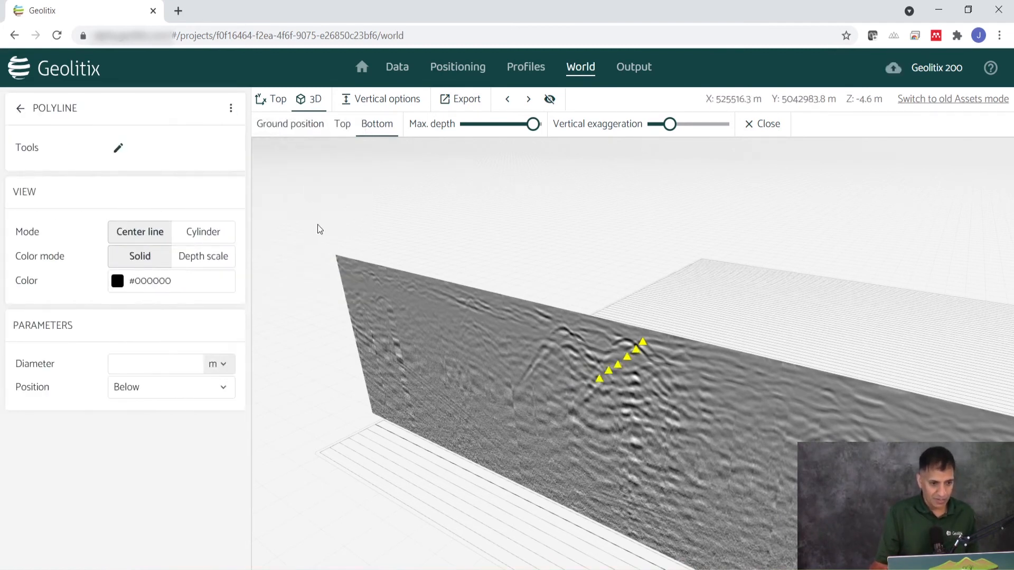
{"action": "left_click", "coordinate": [230, 107]}
{"action": "left_click", "coordinate": [258, 142]}
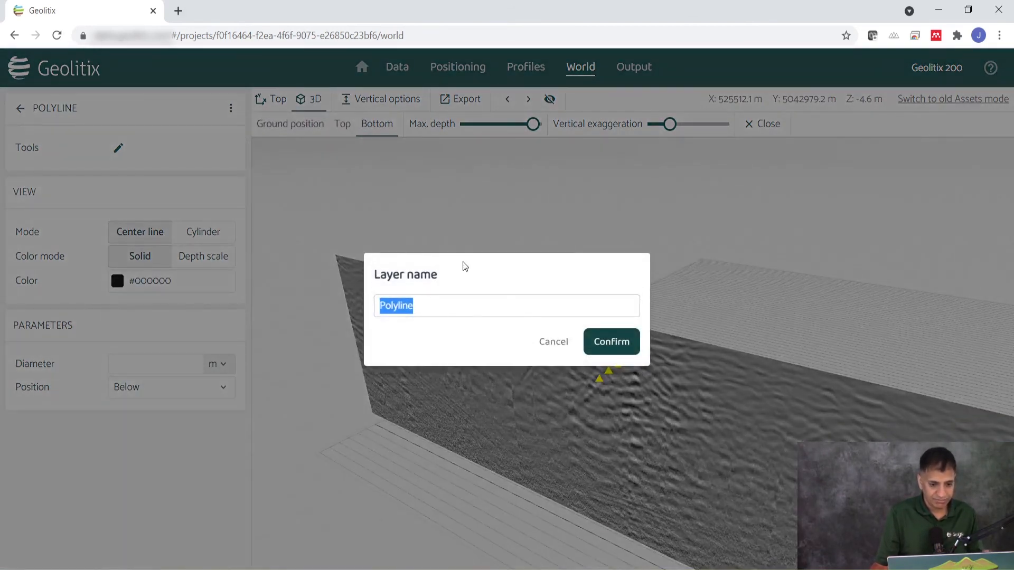
{"action": "type", "text": "Gas pipe"}
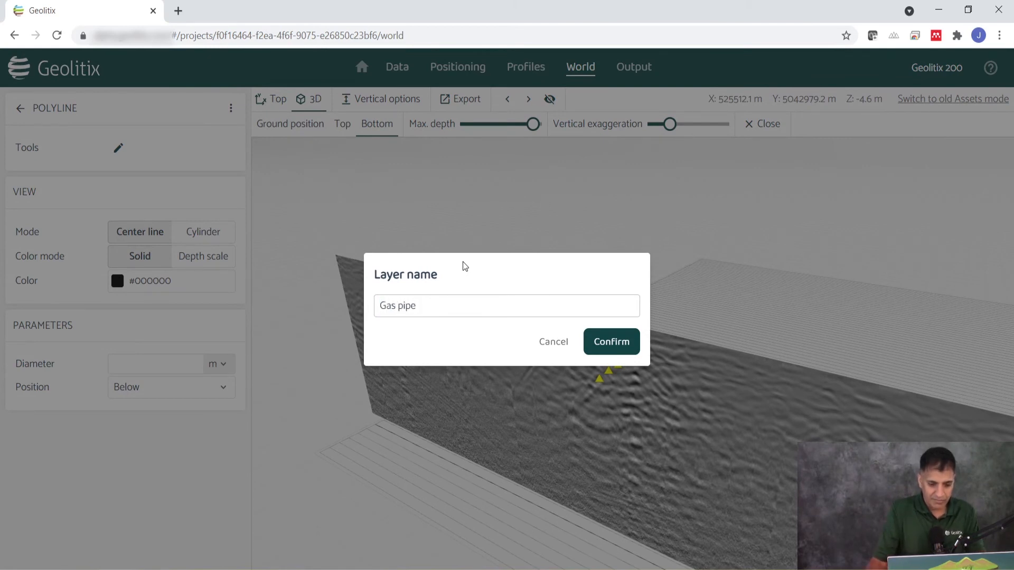
{"action": "left_click", "coordinate": [620, 349]}
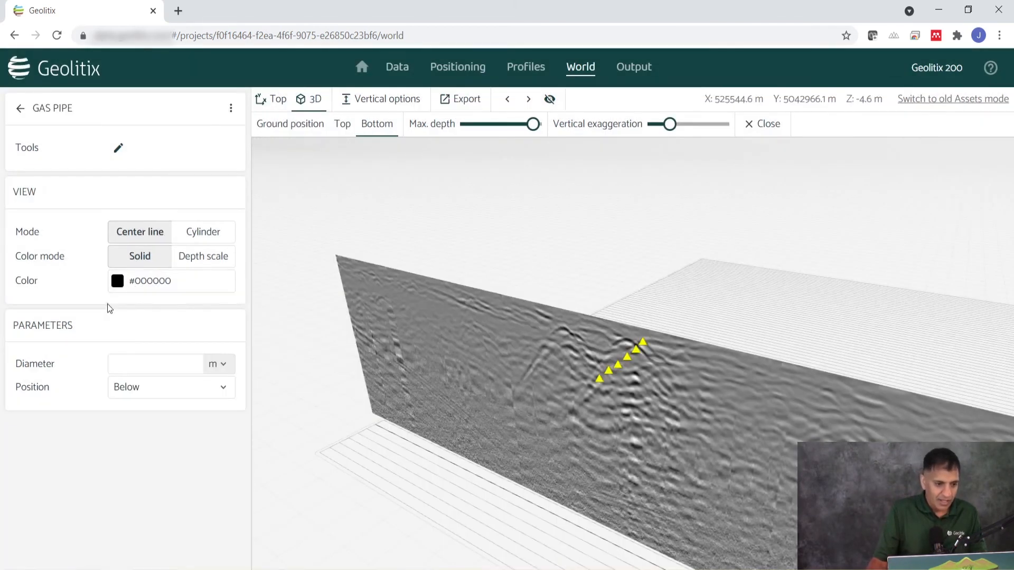
Set the Gas pipe polyline's solid color to yellow (#FFFF00) and draw it through the six triangle points in order
{"action": "left_click", "coordinate": [166, 283]}
{"action": "left_click", "coordinate": [204, 338]}
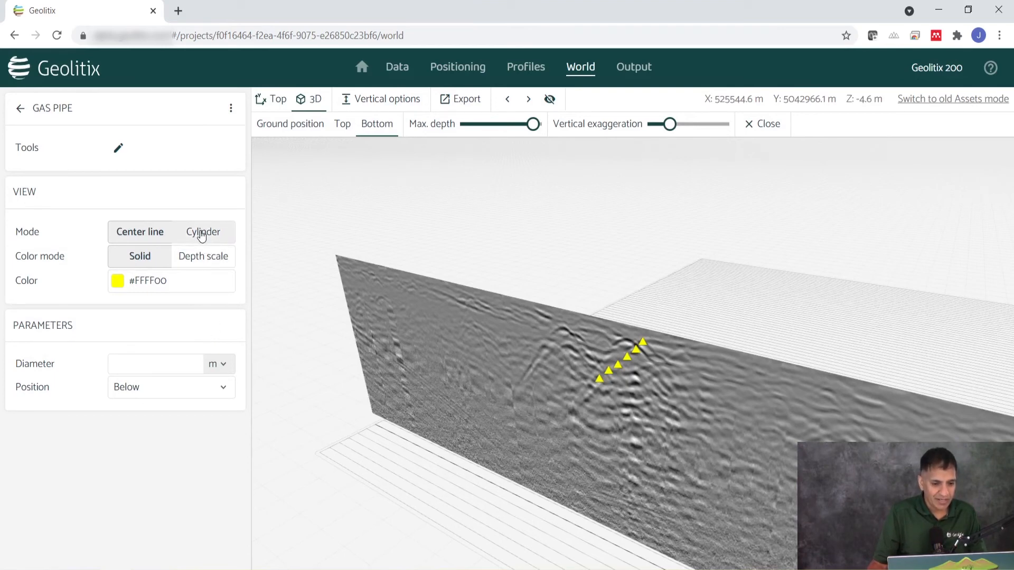
{"action": "left_click_drag", "start_coordinate": [598, 415], "coordinate": [584, 452]}
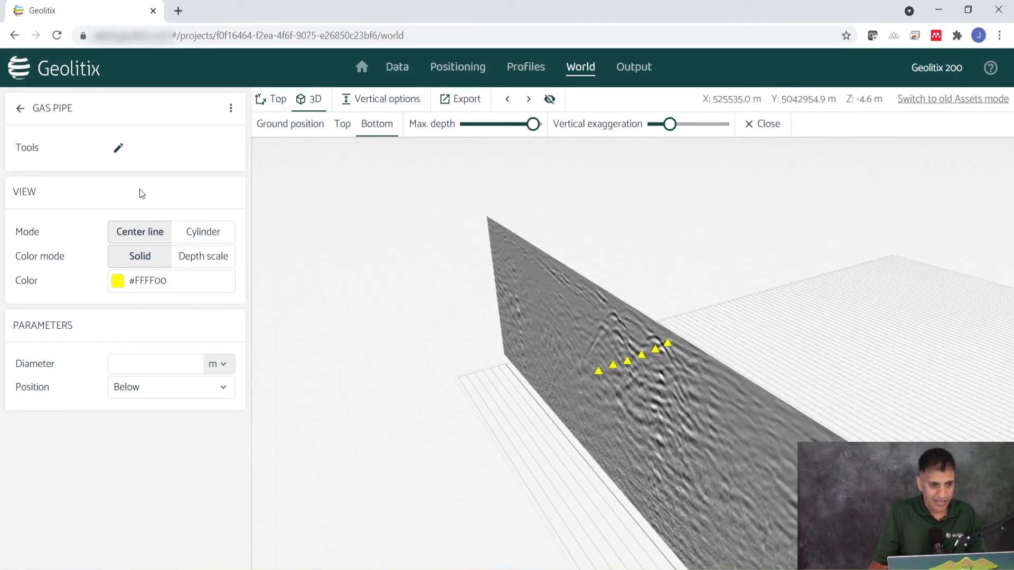
{"action": "left_click", "coordinate": [118, 148]}
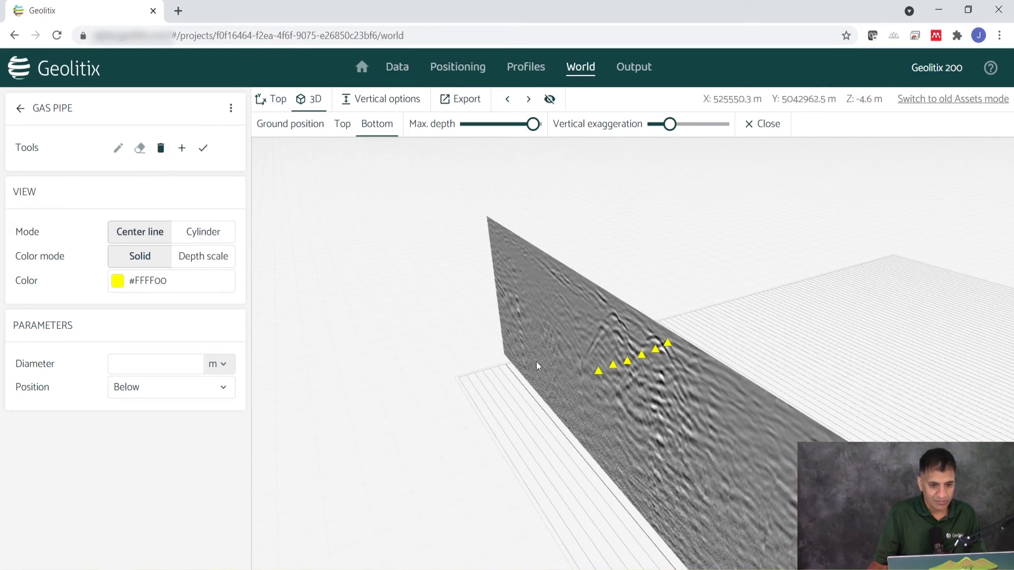
{"action": "left_click", "coordinate": [599, 371]}
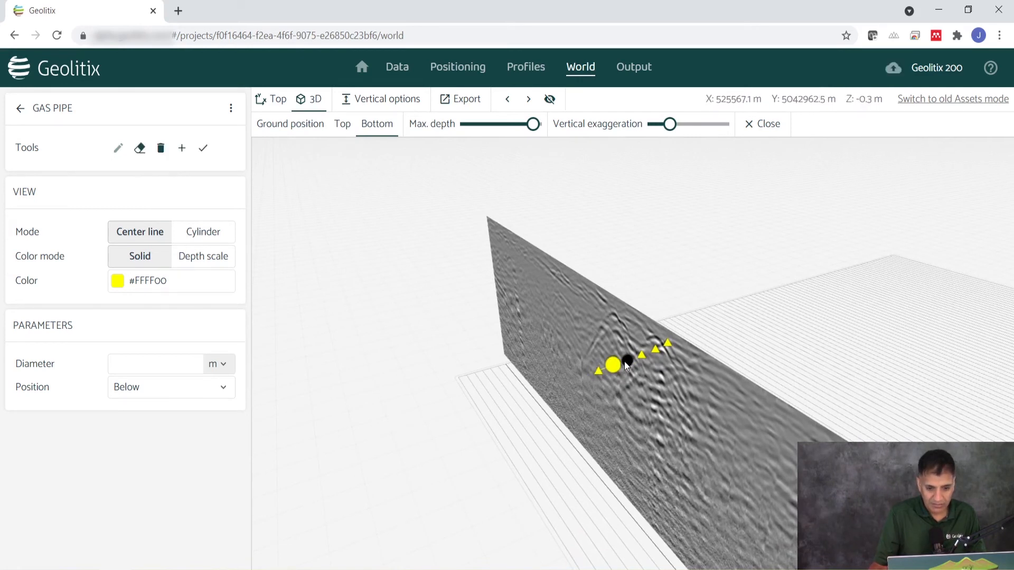
{"action": "left_click", "coordinate": [627, 361]}
{"action": "left_click", "coordinate": [655, 350]}
{"action": "left_click", "coordinate": [669, 344]}
Display the Gas pipe polyline as a cylinder with a diameter of 0.1 m and inspect it against the profile
{"action": "mouse_move", "coordinate": [529, 426]}
{"action": "left_mouse_down"}
{"action": "mouse_move", "coordinate": [742, 430]}
{"action": "mouse_move", "coordinate": [571, 434]}
{"action": "left_mouse_up"}
{"action": "scroll", "coordinate": [661, 422], "scroll_direction": "up", "scroll_amount": 2}
{"action": "scroll", "coordinate": [658, 404], "scroll_direction": "up", "scroll_amount": 2}
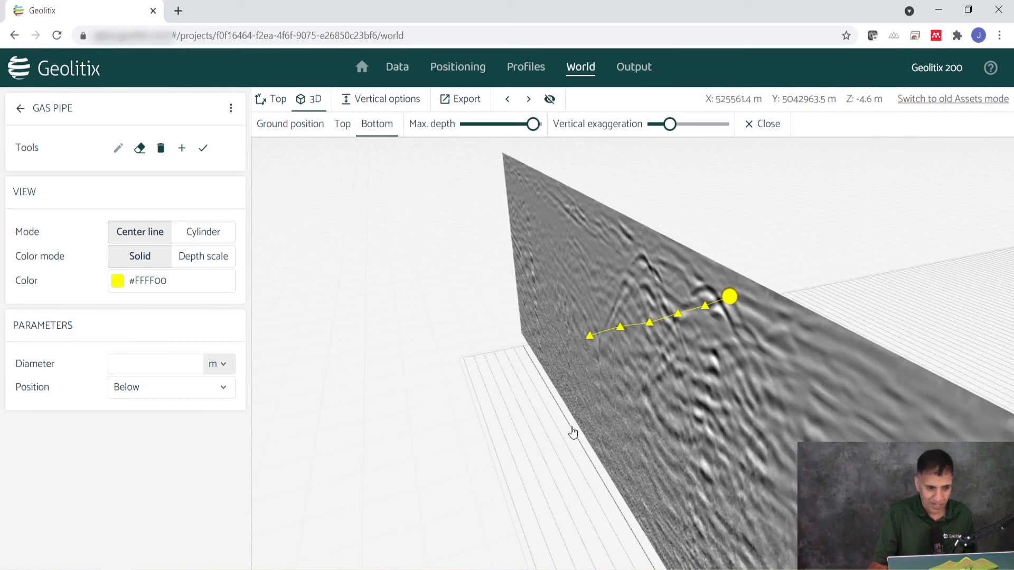
{"action": "left_click", "coordinate": [211, 239]}
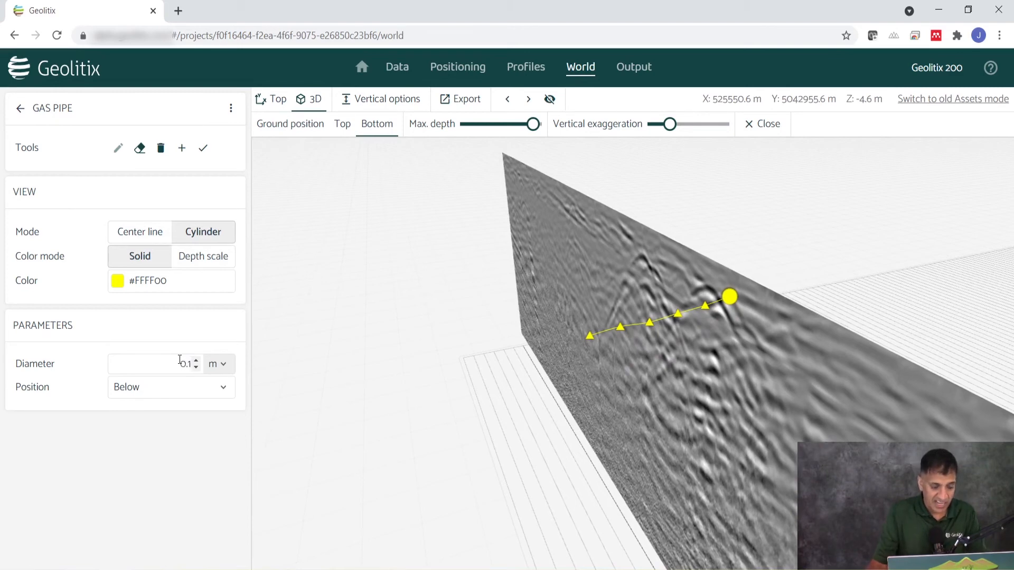
{"action": "left_click_drag", "start_coordinate": [470, 365], "coordinate": [874, 316]}
{"action": "left_click_drag", "start_coordinate": [509, 417], "coordinate": [547, 419]}
{"action": "left_click_drag", "start_coordinate": [617, 423], "coordinate": [357, 426]}
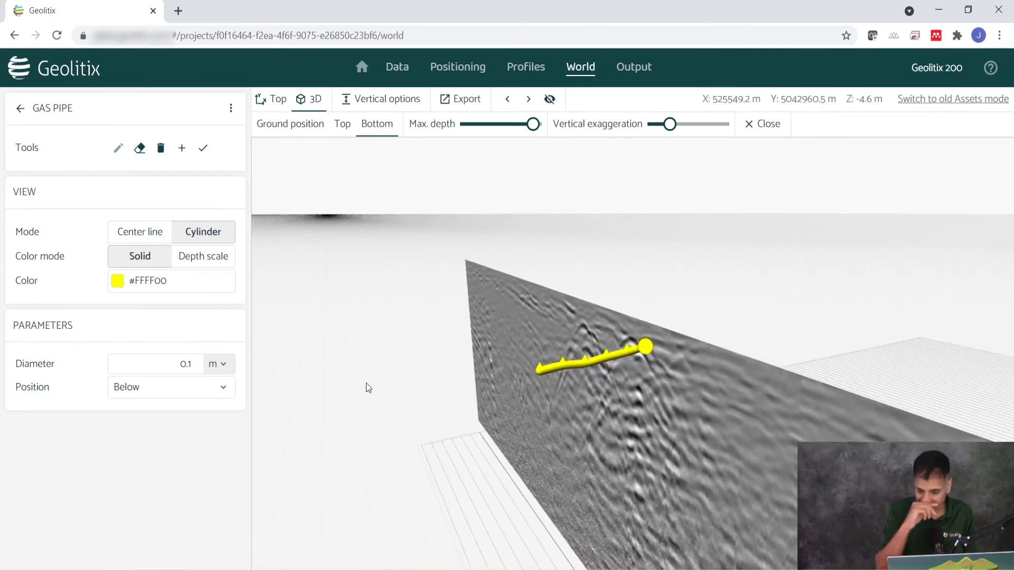
{"action": "left_click_drag", "start_coordinate": [514, 415], "coordinate": [826, 344]}
{"action": "scroll", "coordinate": [550, 381], "scroll_direction": "up", "scroll_amount": 5}
{"action": "left_click_drag", "start_coordinate": [586, 423], "coordinate": [467, 388]}
{"action": "left_click_drag", "start_coordinate": [655, 396], "coordinate": [470, 340]}
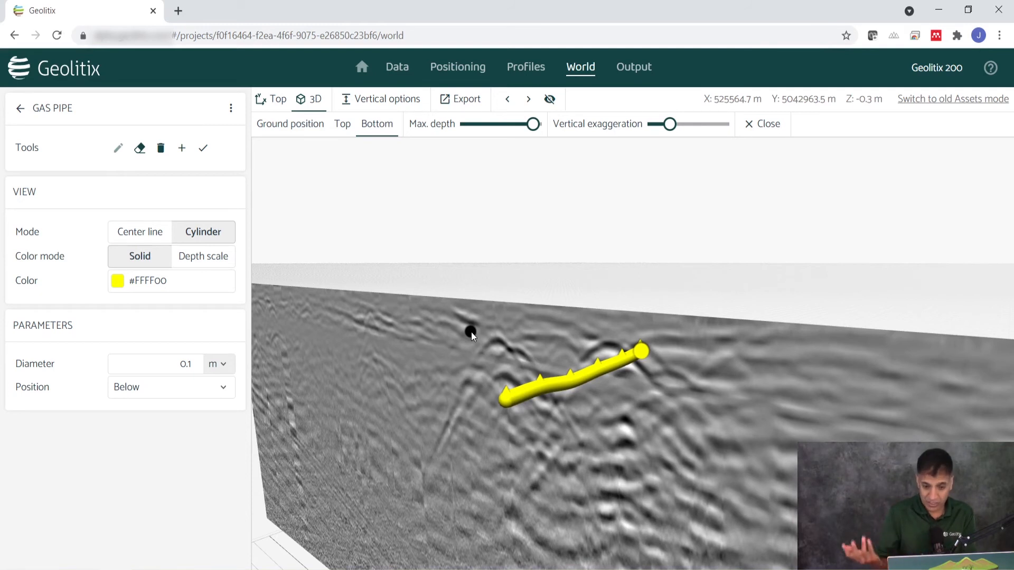
Try the Center position for the Gas pipe cylinder, compare it with the profile, and restore Below
{"action": "left_click", "coordinate": [140, 388]}
{"action": "left_click", "coordinate": [140, 412]}
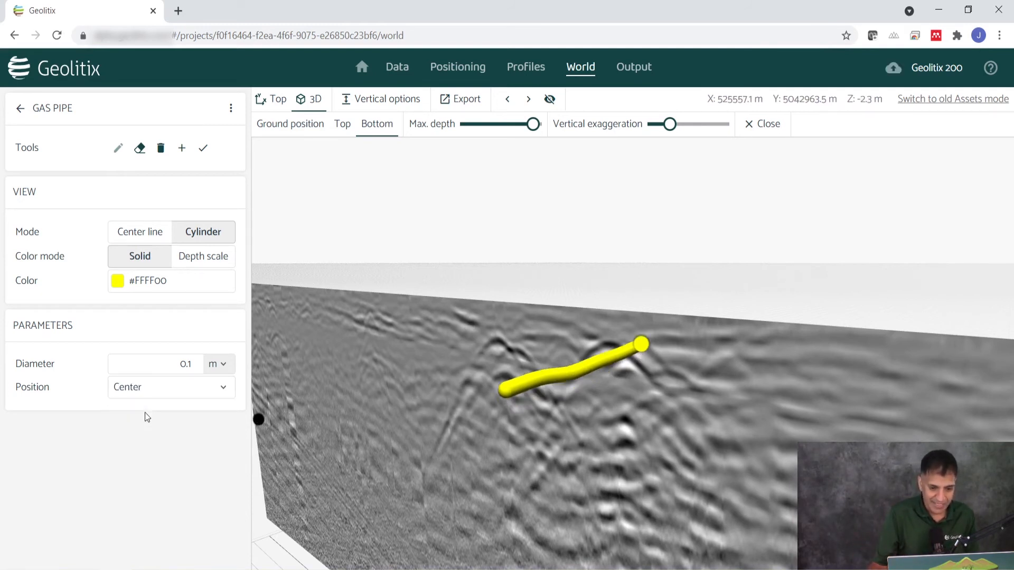
{"action": "left_click_drag", "start_coordinate": [747, 385], "coordinate": [653, 391]}
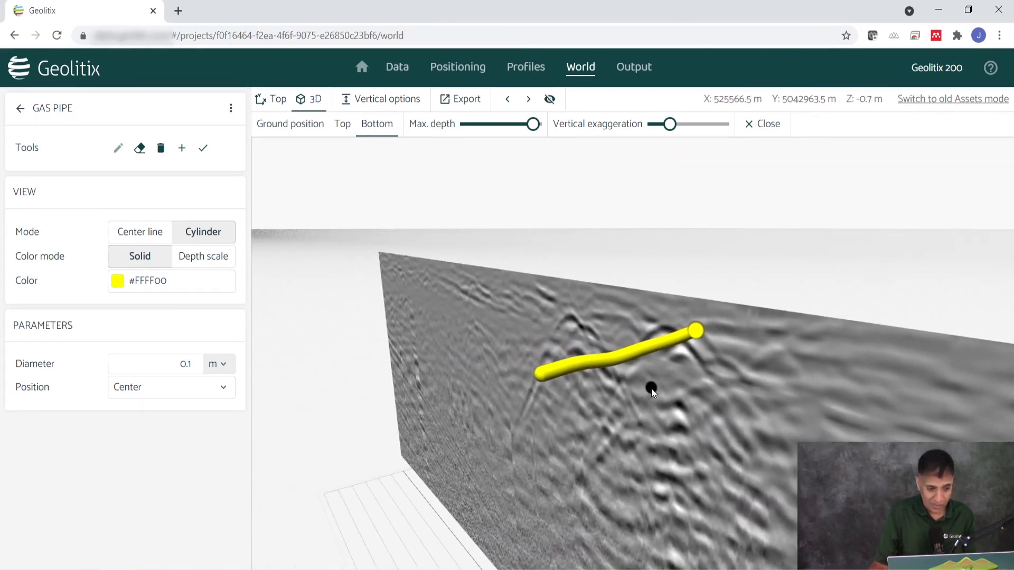
{"action": "left_click", "coordinate": [166, 395]}
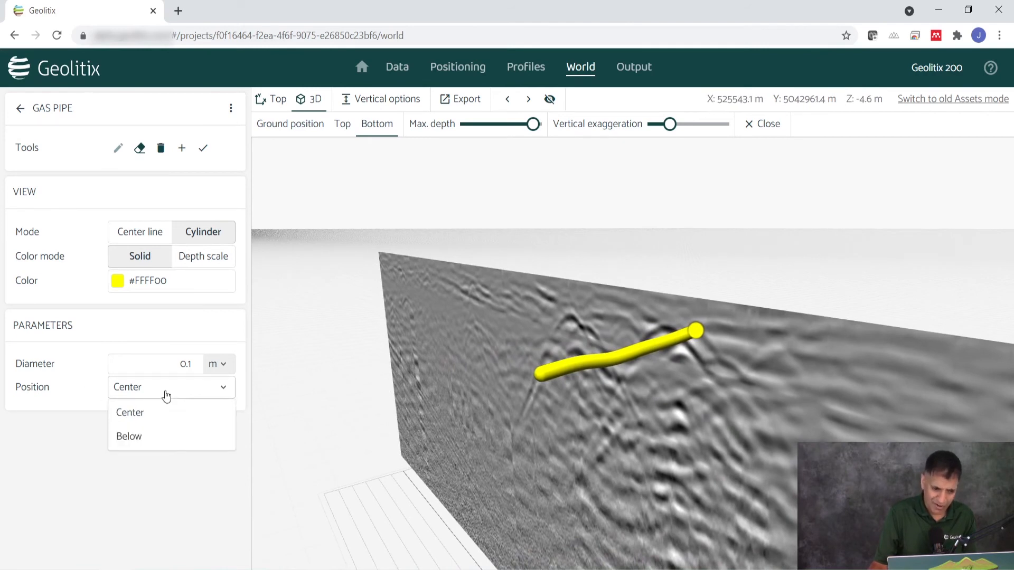
{"action": "left_click", "coordinate": [167, 438]}
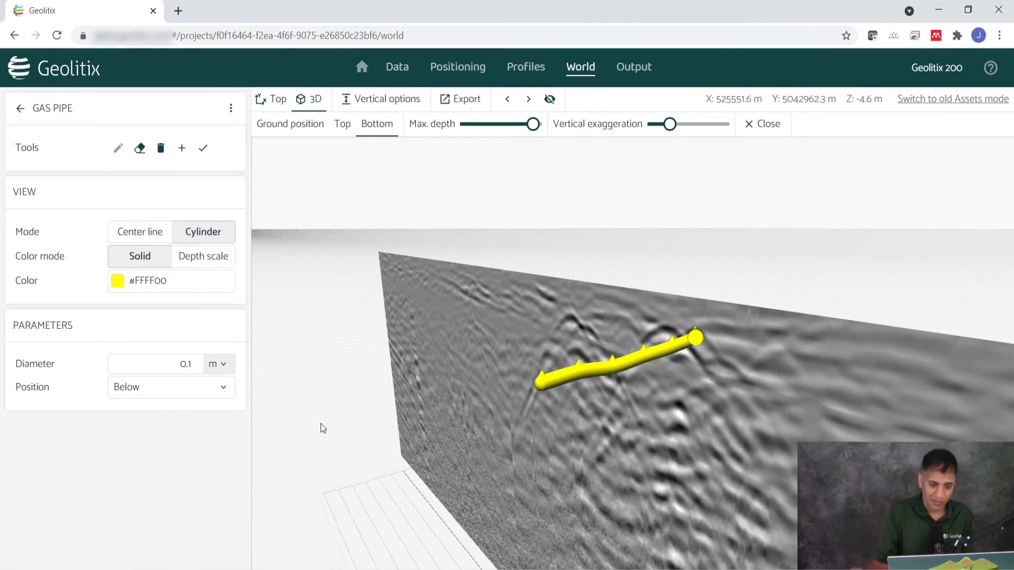
Display the crossing profile alongside the current one and zoom in on the corner where the two intersect
{"action": "left_click_drag", "start_coordinate": [674, 372], "coordinate": [815, 420]}
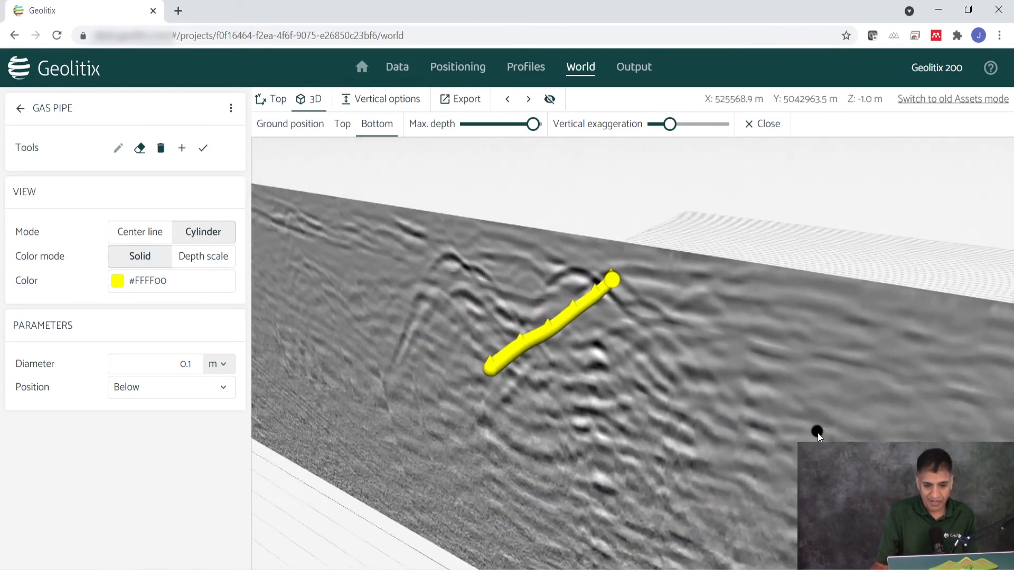
{"action": "scroll", "coordinate": [630, 430], "scroll_direction": "down", "scroll_amount": 3}
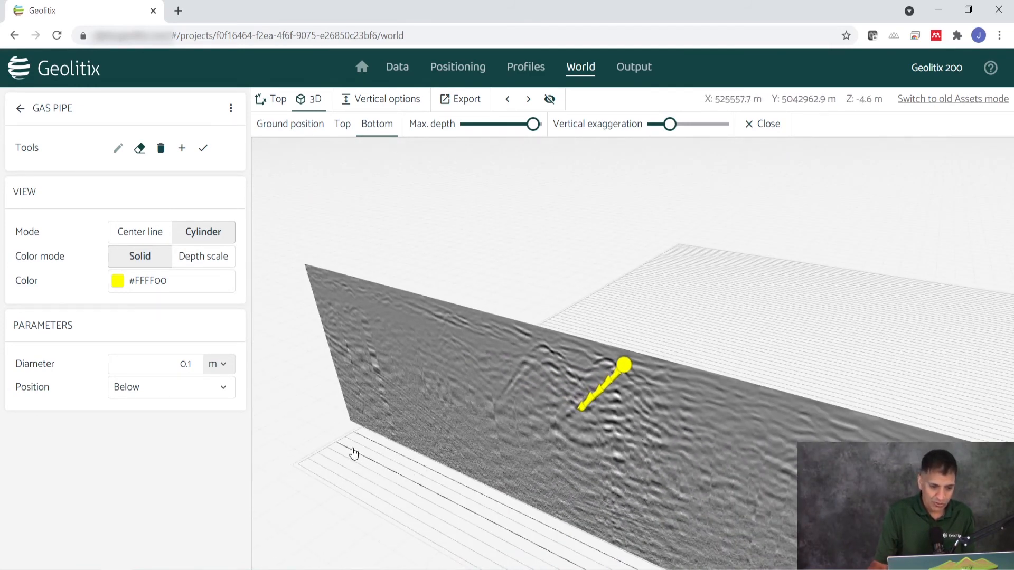
{"action": "scroll", "coordinate": [351, 440], "scroll_direction": "up", "scroll_amount": 3}
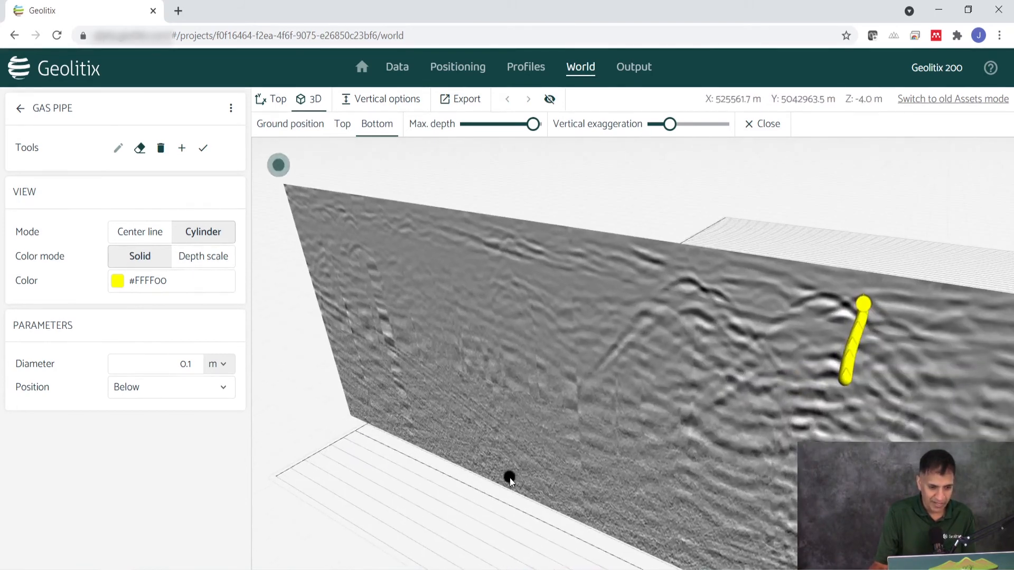
{"action": "left_click_drag", "start_coordinate": [579, 462], "coordinate": [449, 421]}
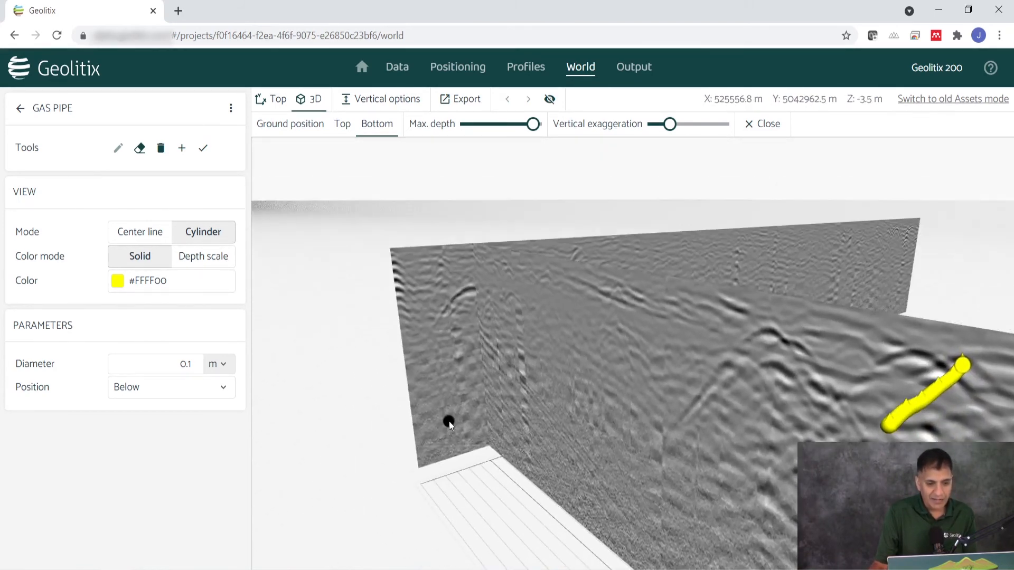
{"action": "scroll", "coordinate": [461, 360], "scroll_direction": "up", "scroll_amount": 1}
{"action": "scroll", "coordinate": [449, 225], "scroll_direction": "up", "scroll_amount": 3}
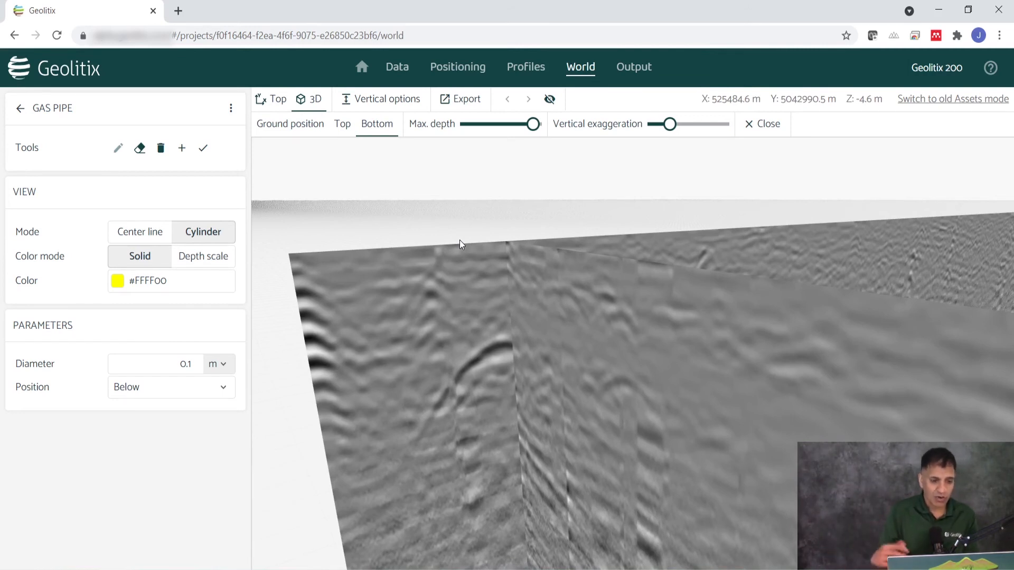
Add a horizon interpretation layer and name it "Thickness of pavement"
{"action": "left_click", "coordinate": [20, 108]}
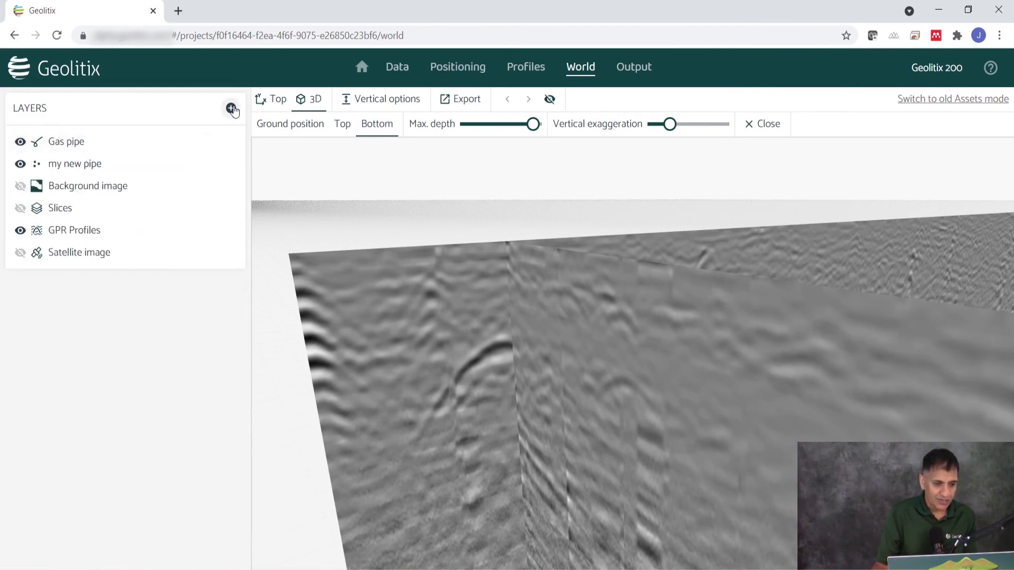
{"action": "left_click", "coordinate": [232, 108]}
{"action": "left_click", "coordinate": [260, 158]}
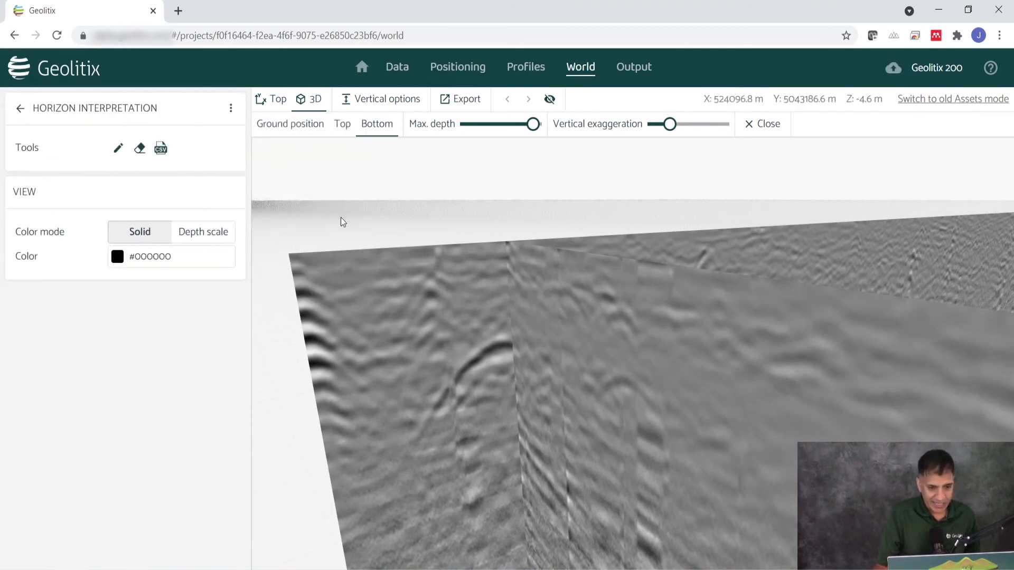
{"action": "left_click", "coordinate": [230, 108]}
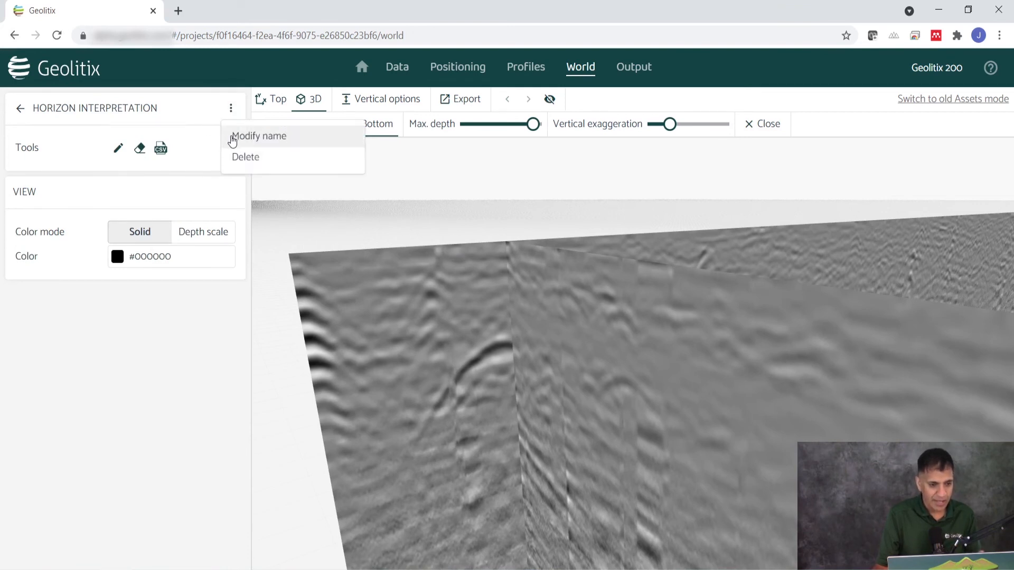
{"action": "left_click", "coordinate": [232, 135]}
{"action": "type", "text": "Thic"}
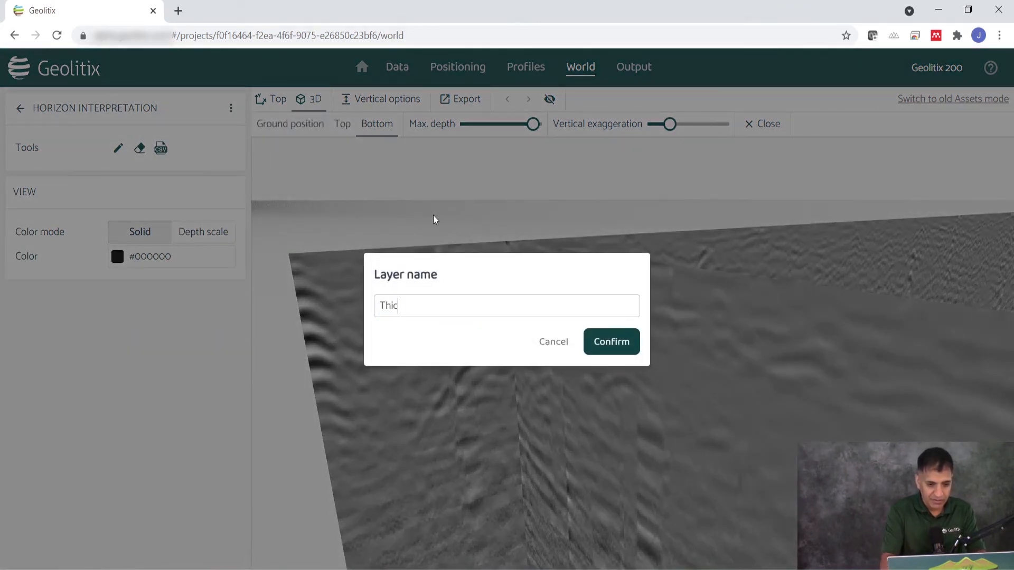
{"action": "type", "text": "kness of pavement"}
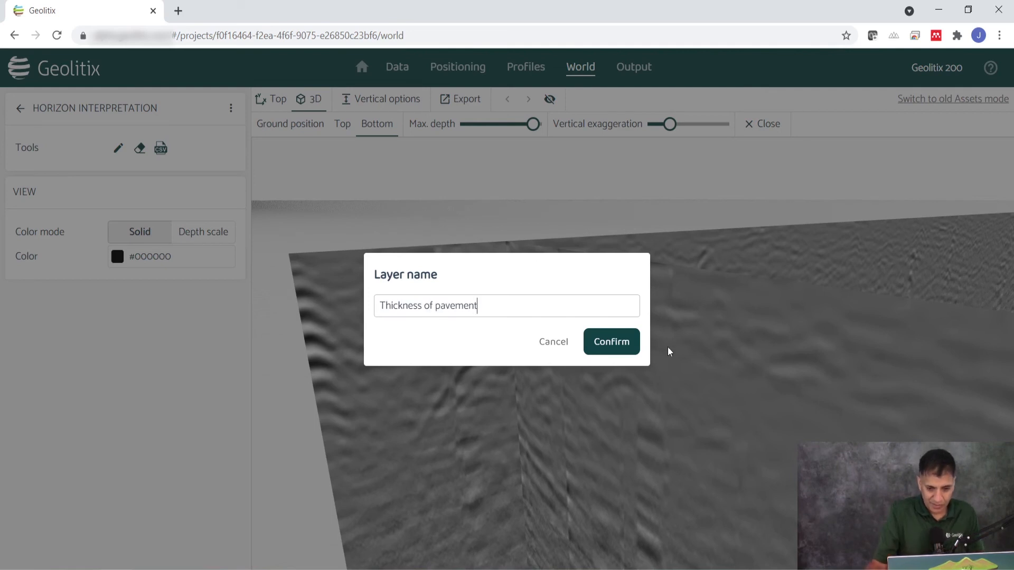
{"action": "left_click", "coordinate": [620, 342]}
Set the horizon's solid color to teal (#008080) and trace the shallow pavement reflection across both intersecting profiles
{"action": "left_click", "coordinate": [151, 256]}
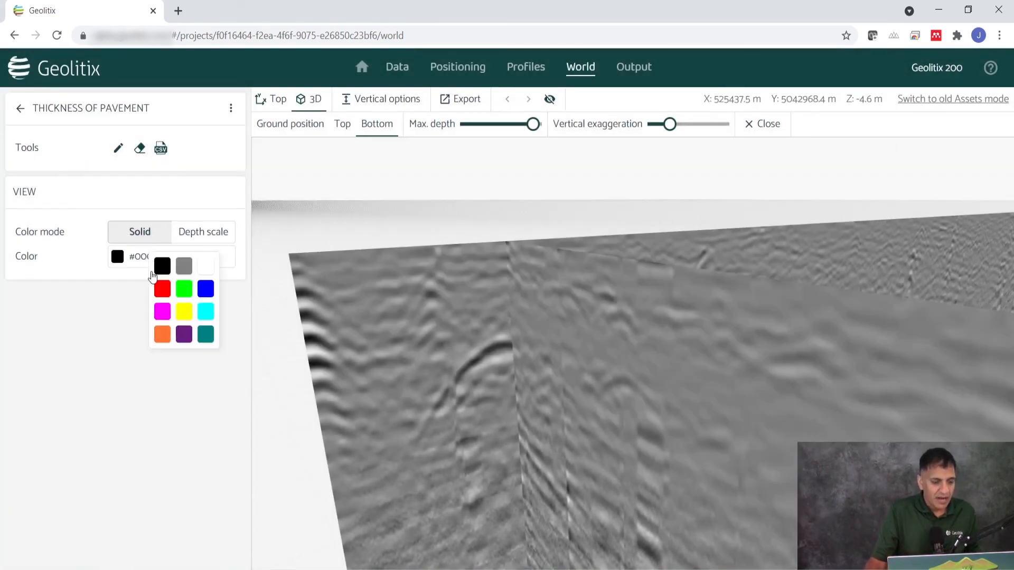
{"action": "left_click", "coordinate": [206, 334]}
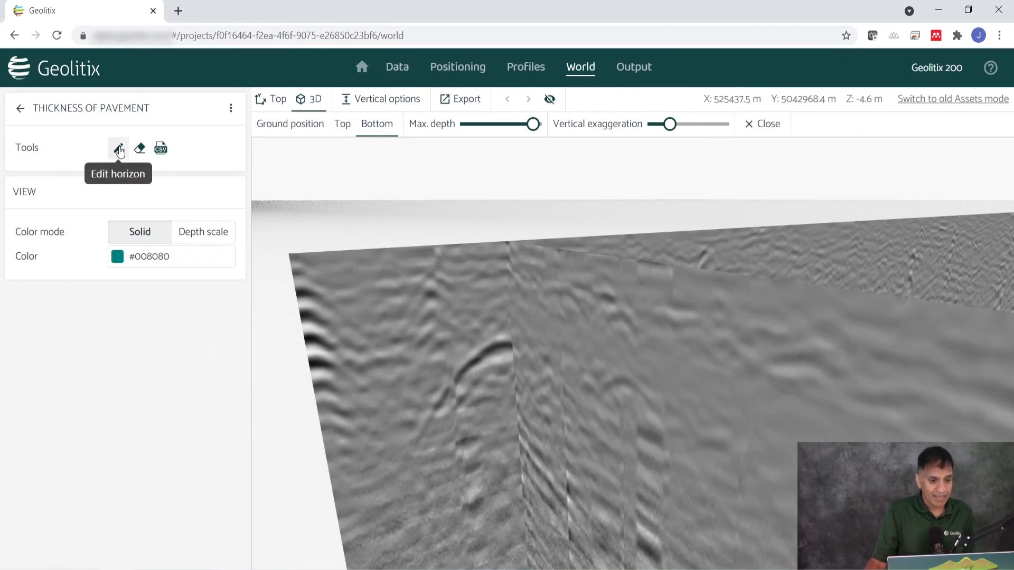
{"action": "left_click_drag", "start_coordinate": [548, 402], "coordinate": [461, 395]}
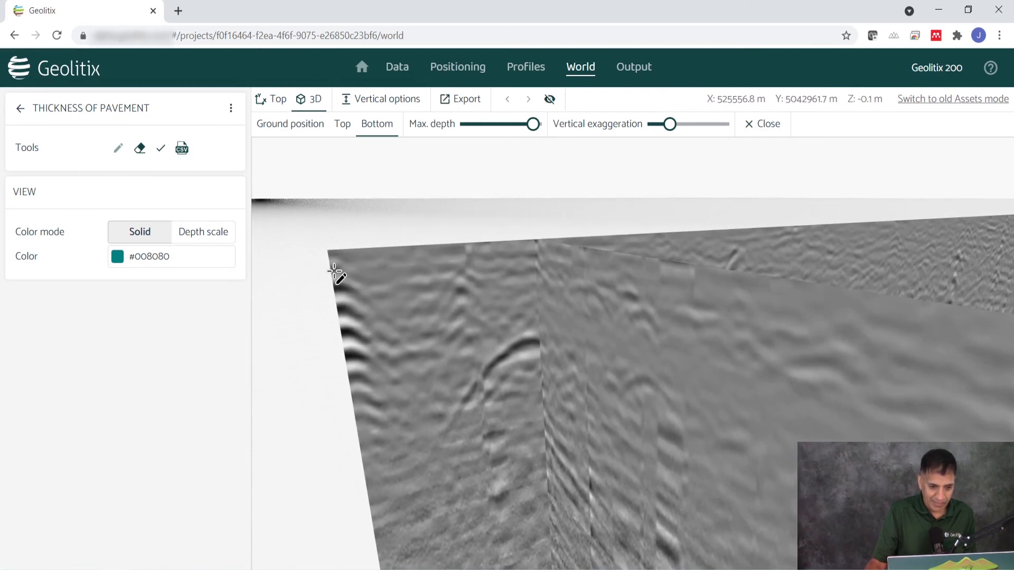
{"action": "mouse_move", "coordinate": [365, 286]}
{"action": "left_mouse_down"}
{"action": "mouse_move", "coordinate": [534, 264]}
{"action": "mouse_move", "coordinate": [726, 301]}
{"action": "left_mouse_up"}
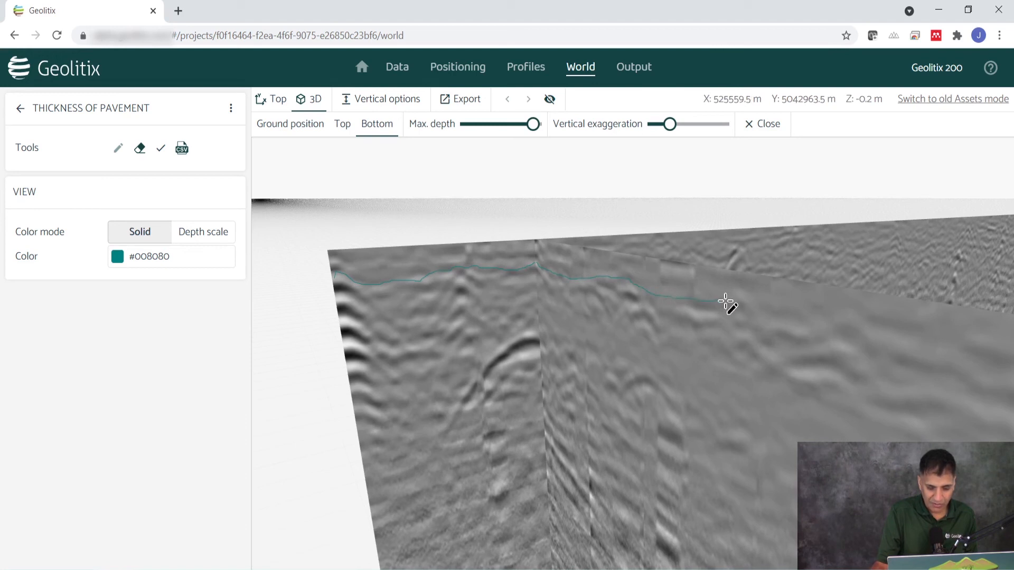
{"action": "mouse_move", "coordinate": [593, 361]}
{"action": "left_mouse_down"}
{"action": "mouse_move", "coordinate": [636, 376]}
{"action": "mouse_move", "coordinate": [767, 370]}
{"action": "mouse_move", "coordinate": [287, 412]}
{"action": "mouse_move", "coordinate": [421, 407]}
{"action": "mouse_move", "coordinate": [376, 414]}
{"action": "mouse_move", "coordinate": [739, 351]}
{"action": "mouse_move", "coordinate": [667, 409]}
{"action": "mouse_move", "coordinate": [808, 399]}
{"action": "mouse_move", "coordinate": [755, 328]}
{"action": "left_mouse_up"}
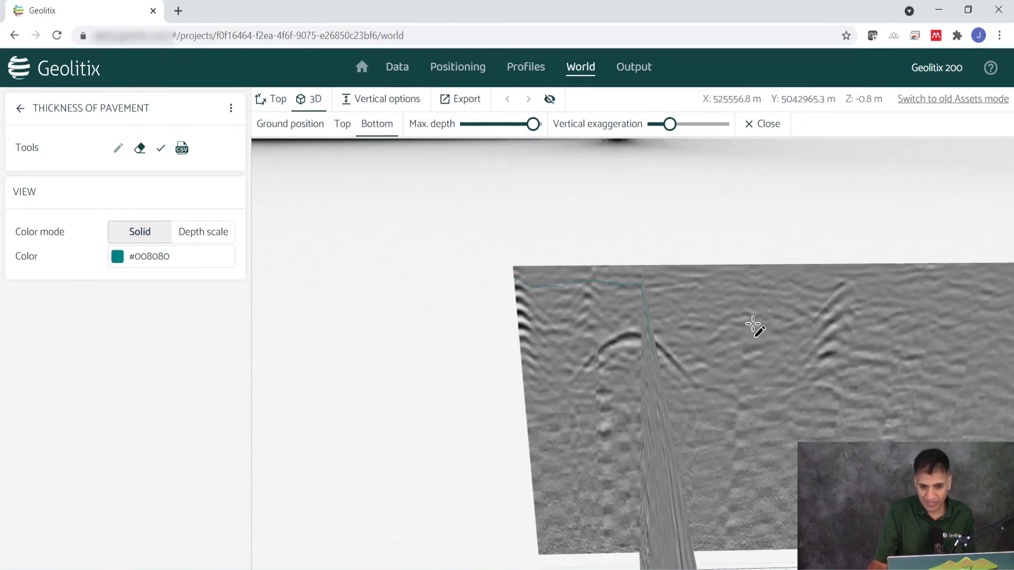
{"action": "left_click_drag", "start_coordinate": [494, 414], "coordinate": [822, 319]}
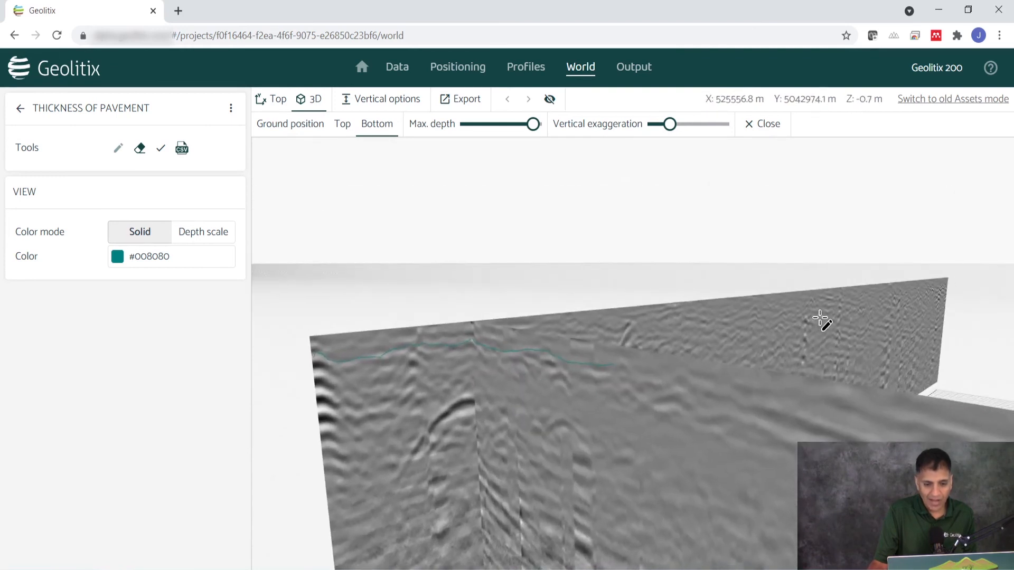
{"action": "scroll", "coordinate": [499, 370], "scroll_direction": "up", "scroll_amount": 2}
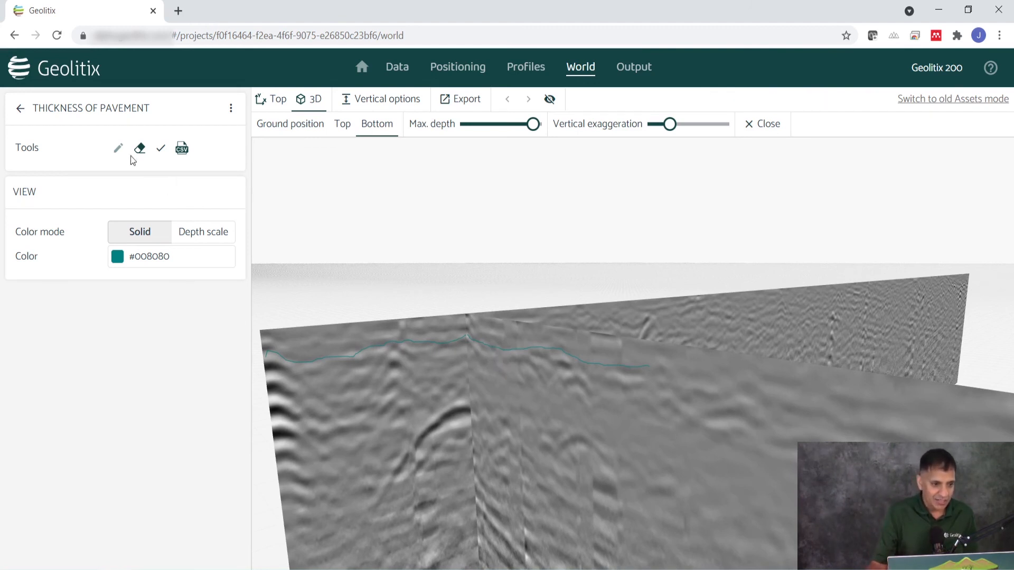
Hide the GPR profiles and examine the pavement horizon line on its own
{"action": "left_click", "coordinate": [21, 109]}
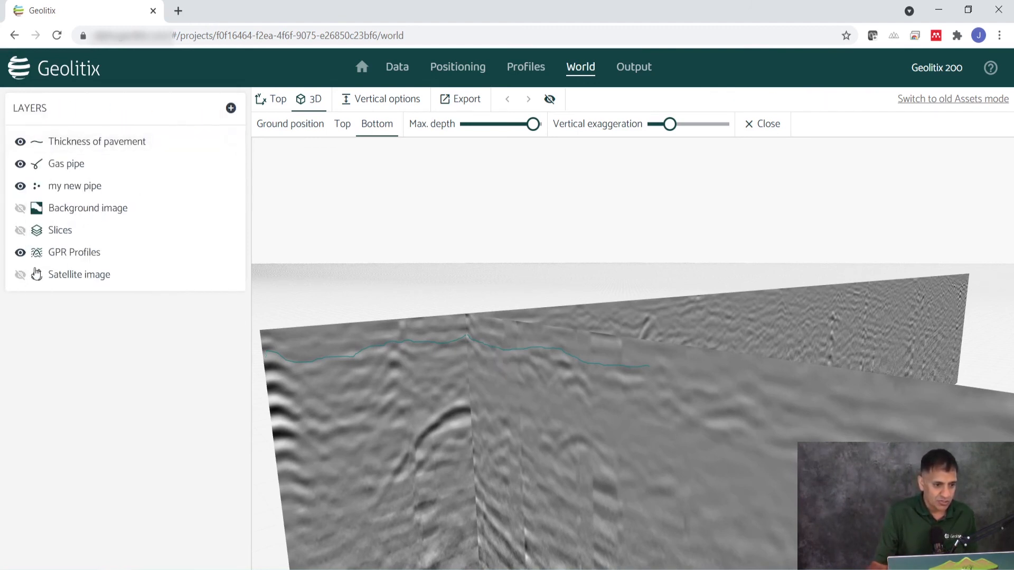
{"action": "left_click", "coordinate": [20, 252]}
{"action": "left_click_drag", "start_coordinate": [578, 334], "coordinate": [586, 312]}
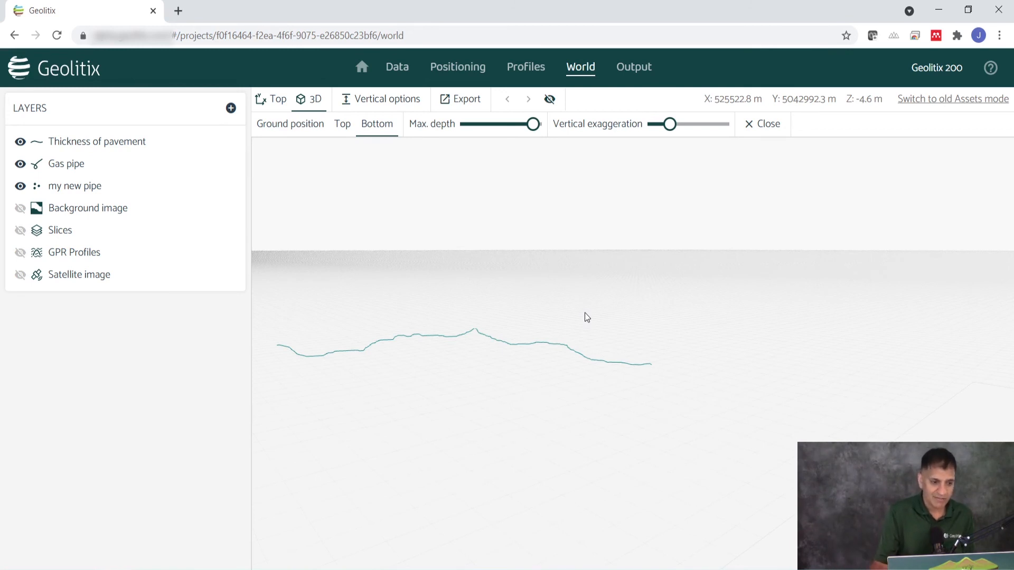
Hide the Thickness of pavement layer and show the depth slices together with the GPR profiles, seen from above
{"action": "left_click", "coordinate": [19, 143]}
{"action": "left_click", "coordinate": [22, 233]}
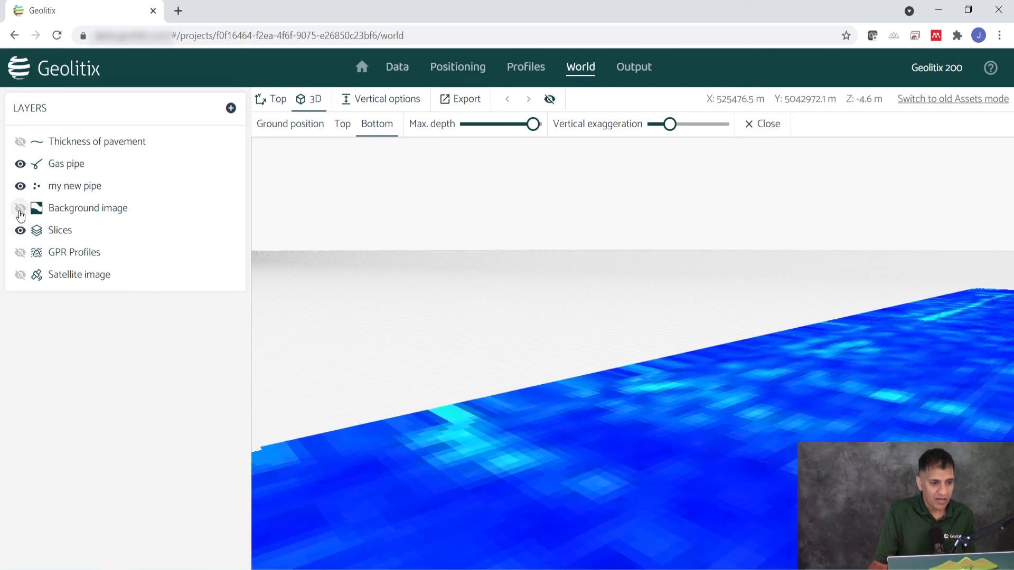
{"action": "left_click", "coordinate": [20, 252]}
{"action": "left_click_drag", "start_coordinate": [394, 376], "coordinate": [723, 460]}
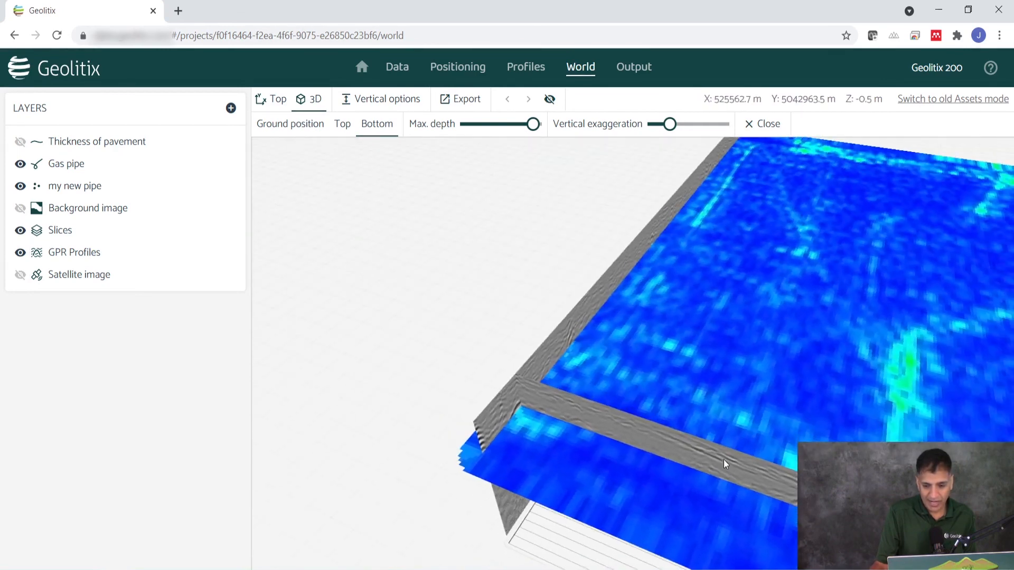
{"action": "scroll", "coordinate": [715, 411], "scroll_direction": "down", "scroll_amount": 2}
{"action": "left_click_drag", "start_coordinate": [693, 378], "coordinate": [786, 451]}
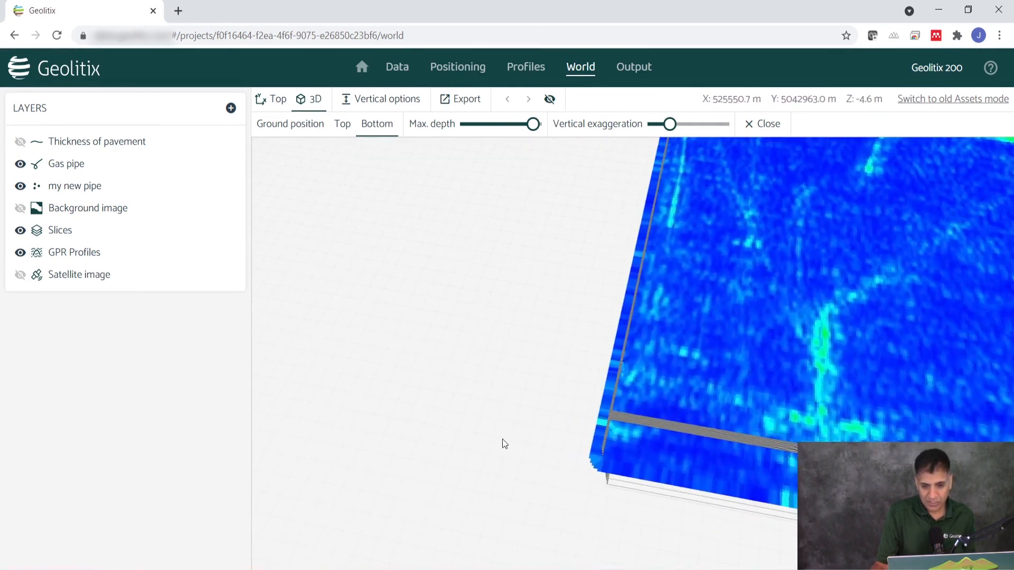
{"action": "scroll", "coordinate": [502, 439], "scroll_direction": "down", "scroll_amount": 3}
{"action": "scroll", "coordinate": [773, 378], "scroll_direction": "up", "scroll_amount": 3}
{"action": "left_click_drag", "start_coordinate": [773, 378], "coordinate": [695, 456]}
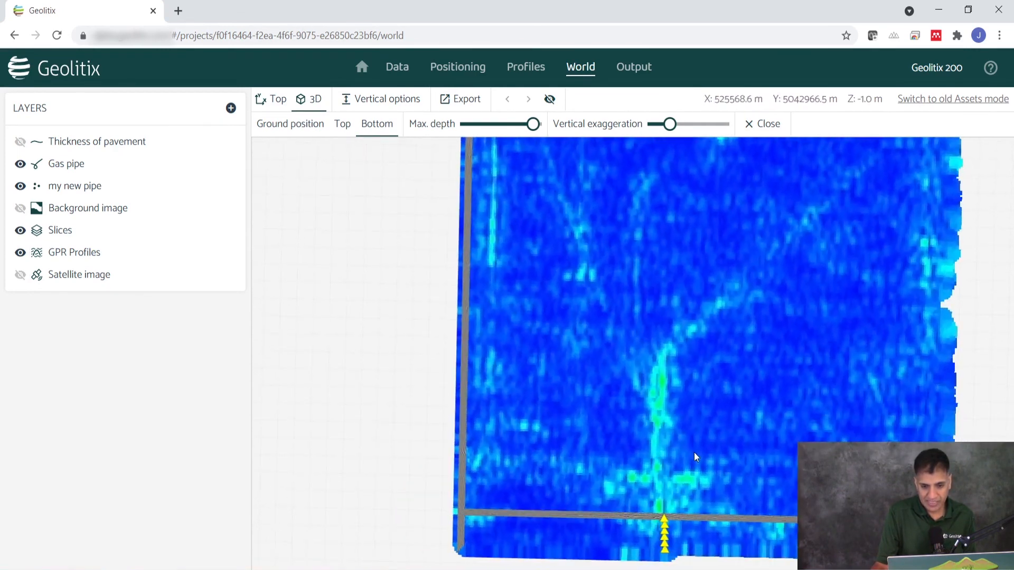
Set the displayed depth of the Slices layer to 0.6 m and view the slice at an angle
{"action": "left_click", "coordinate": [62, 233]}
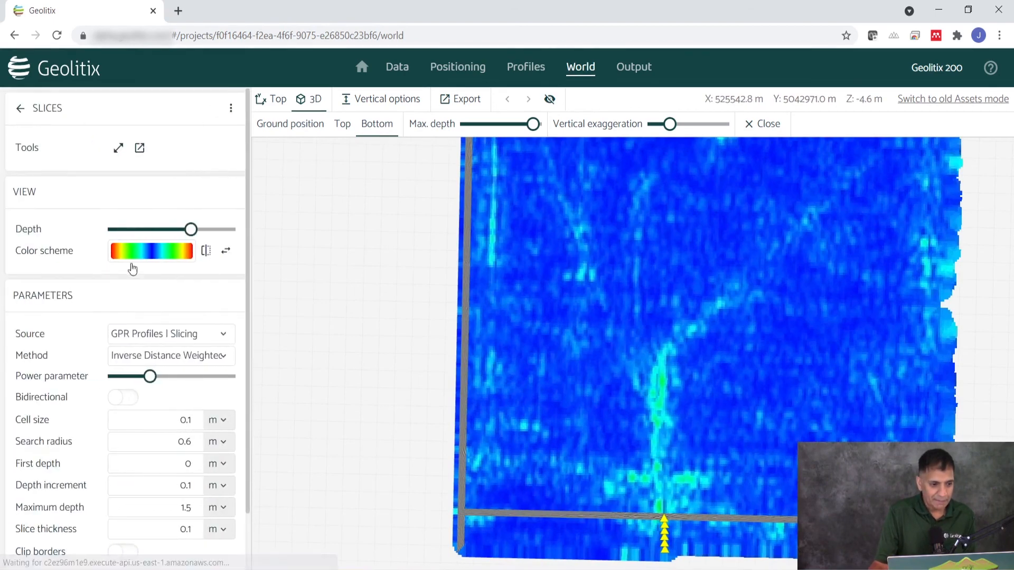
{"action": "left_click_drag", "start_coordinate": [190, 229], "coordinate": [160, 238]}
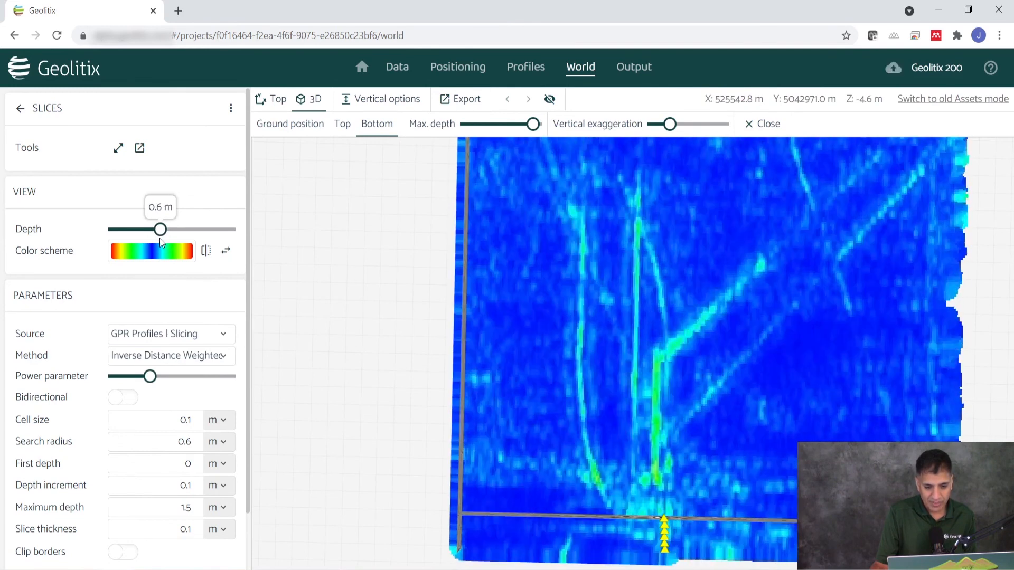
{"action": "left_click_drag", "start_coordinate": [778, 472], "coordinate": [762, 325]}
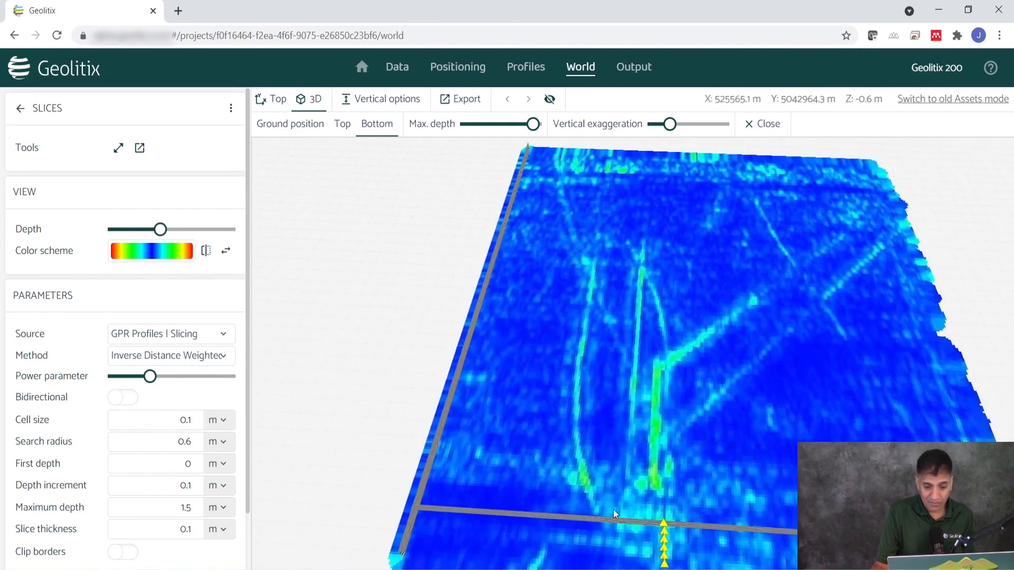
Add a new polyline layer and name it "Slice pipe"
{"action": "left_click", "coordinate": [20, 108]}
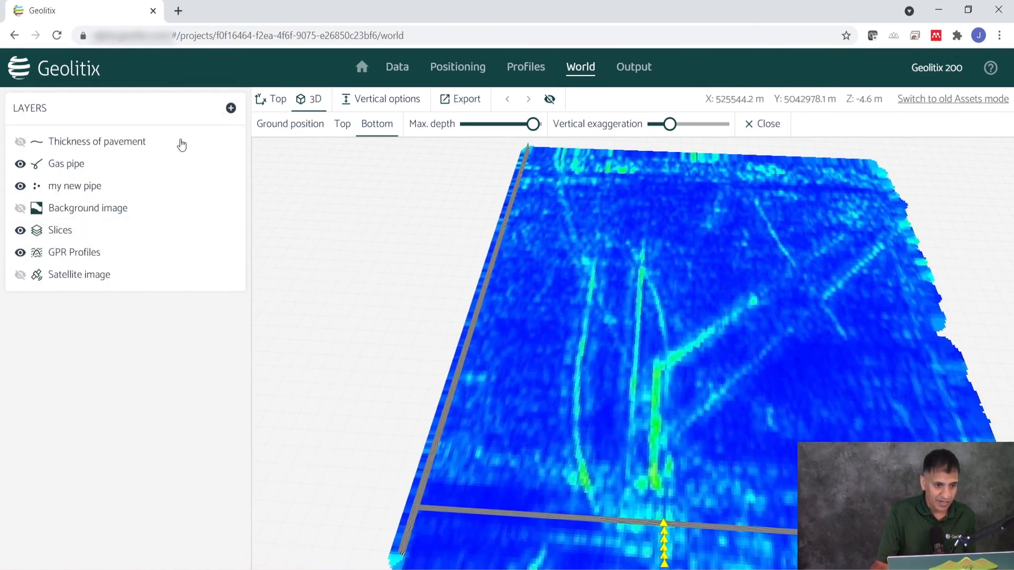
{"action": "left_click", "coordinate": [229, 109]}
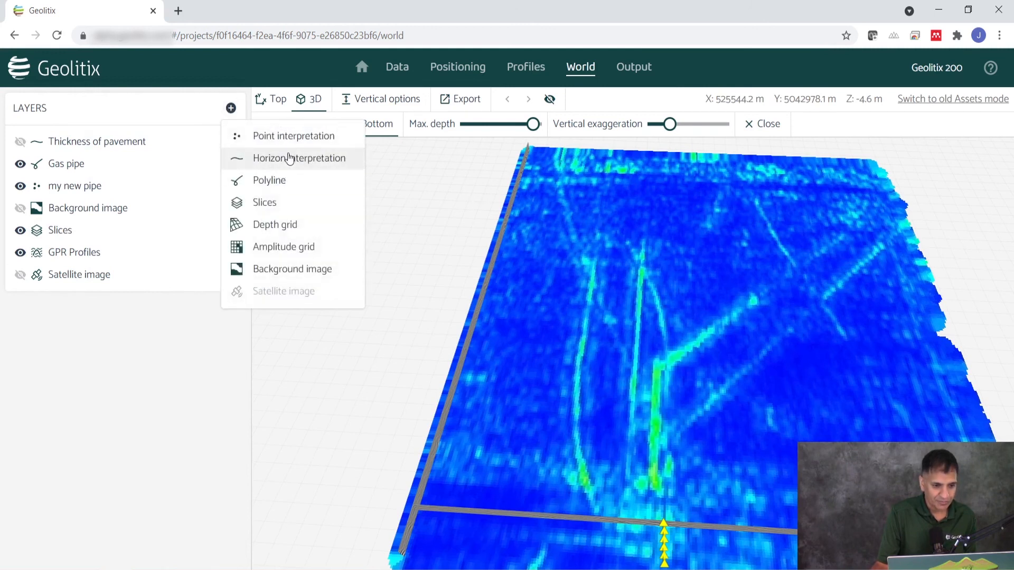
{"action": "left_click", "coordinate": [296, 181]}
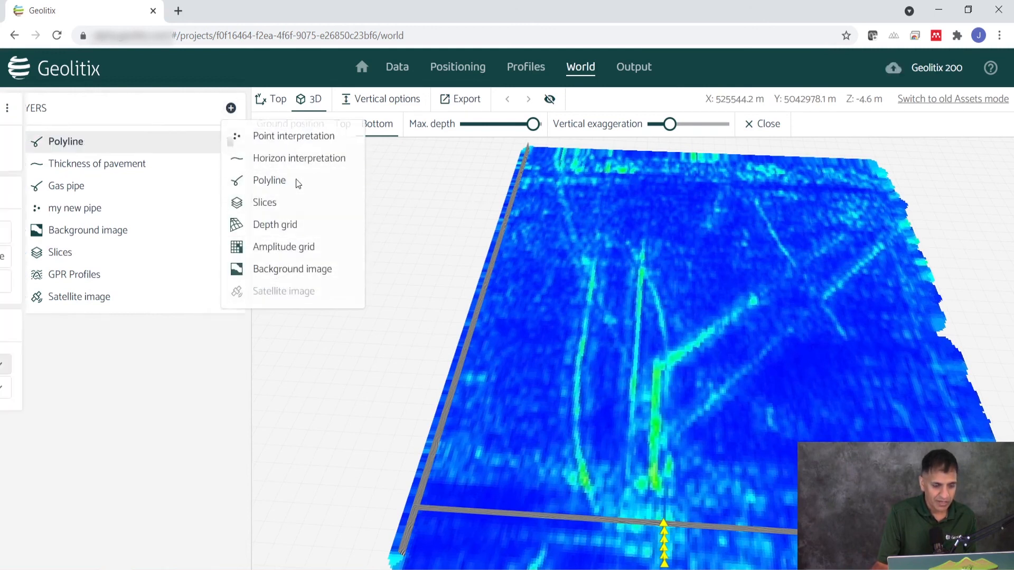
{"action": "left_click", "coordinate": [231, 110]}
{"action": "left_click", "coordinate": [246, 138]}
{"action": "type", "text": "Slice pipe"}
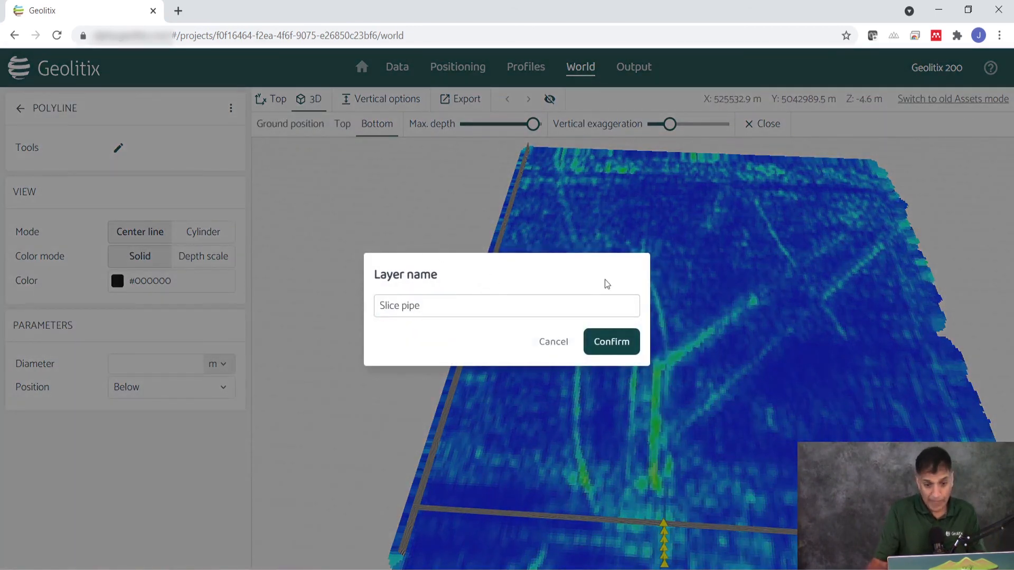
{"action": "left_click", "coordinate": [620, 343]}
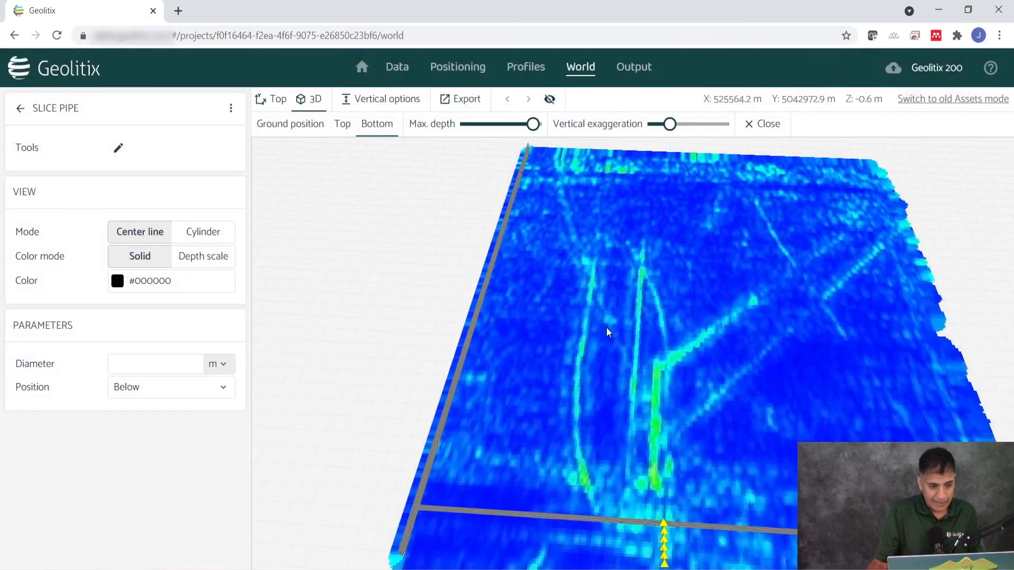
Set the Slice pipe's solid color to red (#FF0000) and start tracing the long curved linear feature on the 0.6 m slice
{"action": "left_click", "coordinate": [174, 282]}
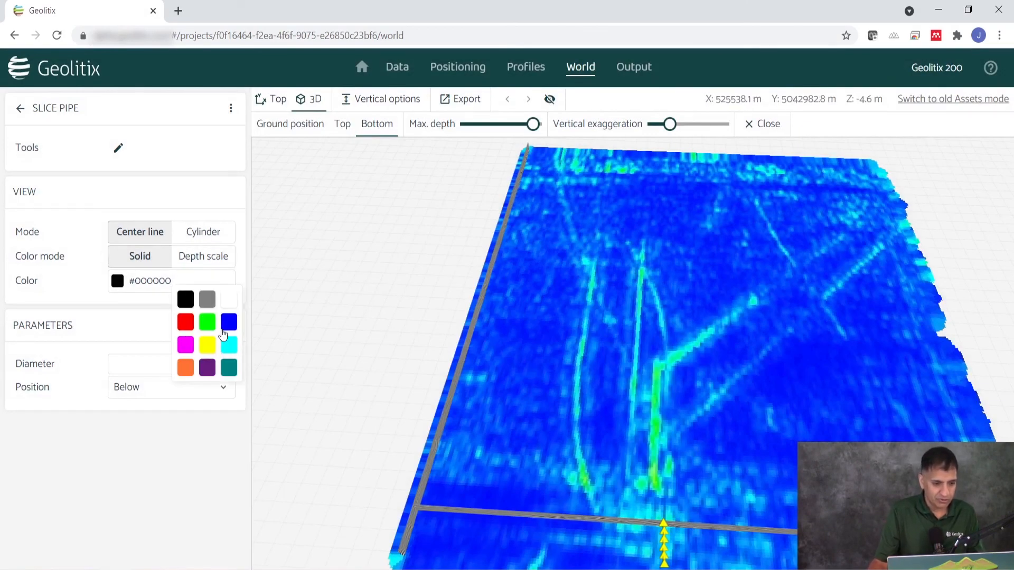
{"action": "left_click", "coordinate": [187, 323]}
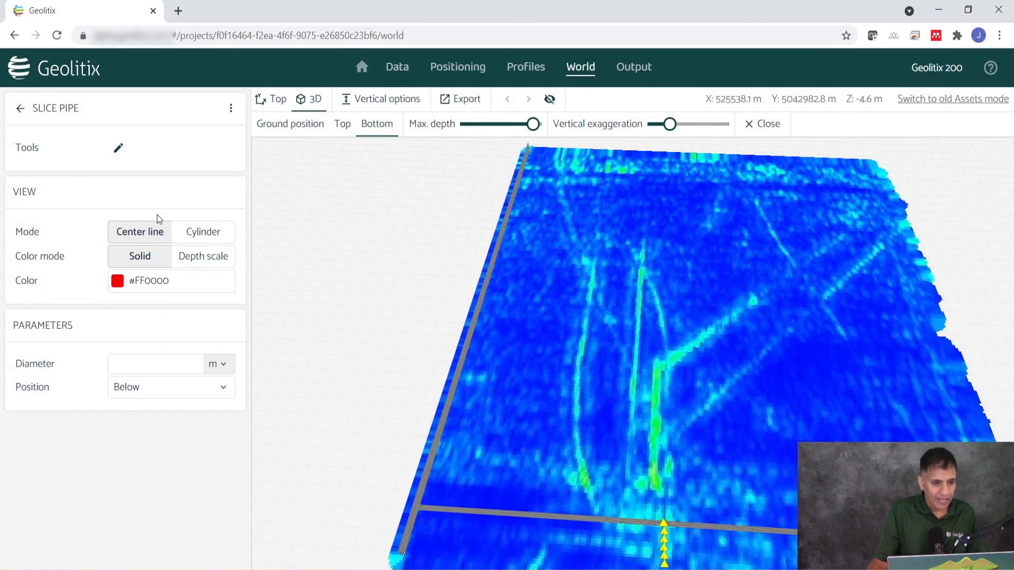
{"action": "left_click", "coordinate": [118, 147]}
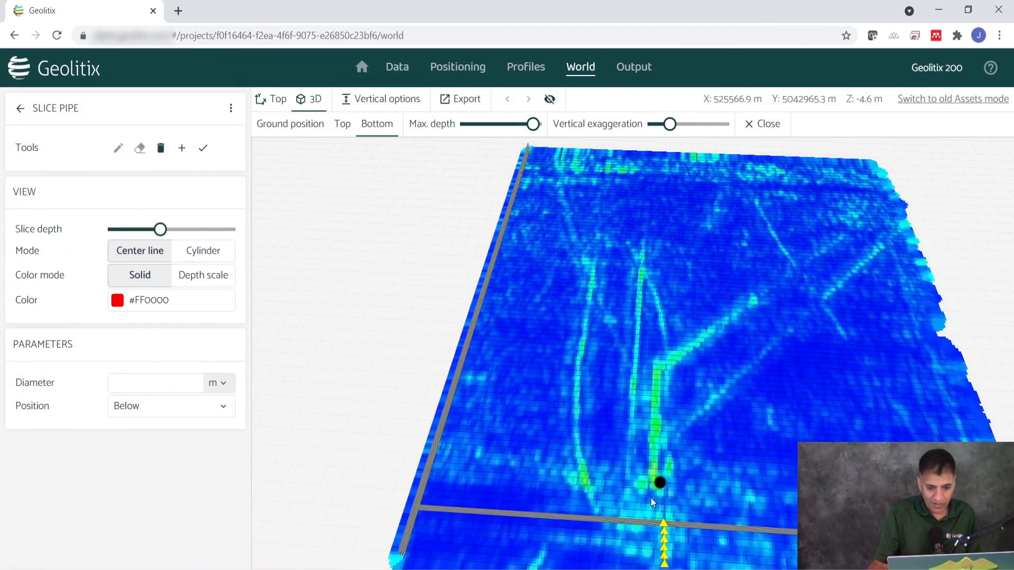
{"action": "left_click", "coordinate": [601, 514]}
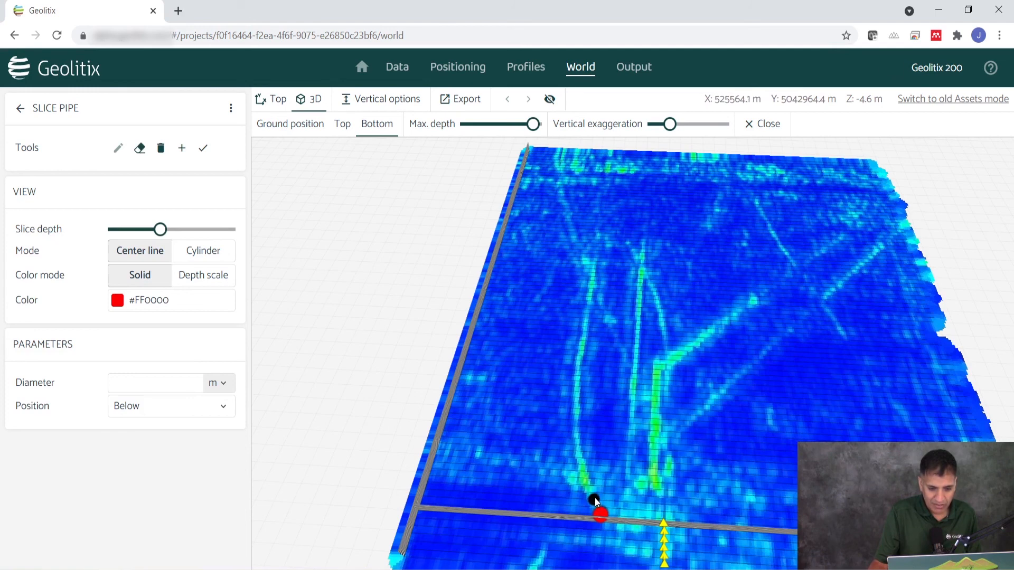
{"action": "left_click", "coordinate": [586, 470]}
{"action": "left_click", "coordinate": [578, 447]}
{"action": "left_click", "coordinate": [579, 425]}
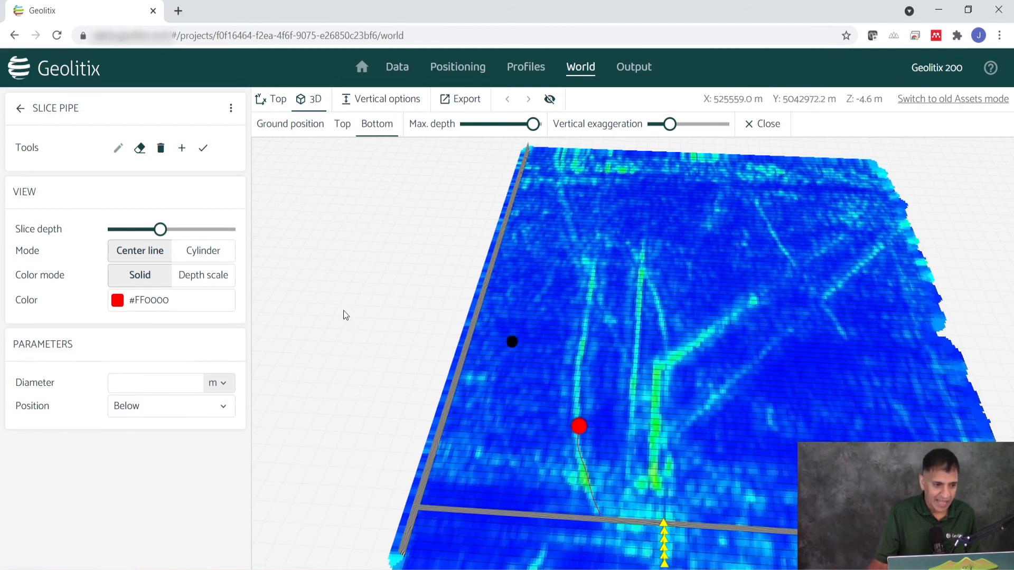
Extend the Slice pipe polyline along the linear feature past the crossing, moving to progressively deeper slices between points
{"action": "mouse_move", "coordinate": [161, 233]}
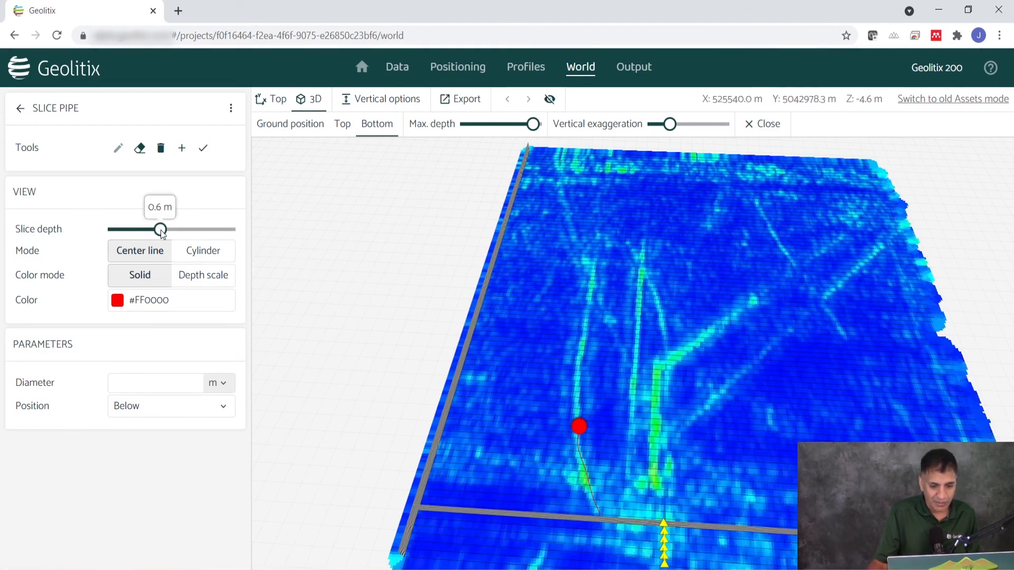
{"action": "left_click_drag", "start_coordinate": [161, 233], "coordinate": [168, 234]}
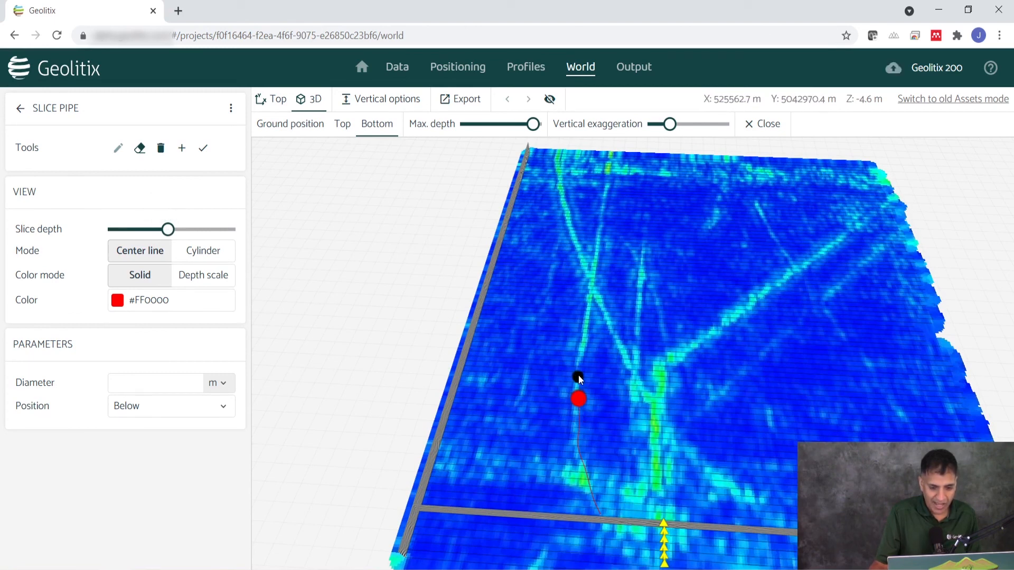
{"action": "left_click", "coordinate": [582, 347]}
{"action": "mouse_move", "coordinate": [172, 233]}
{"action": "left_click_drag", "start_coordinate": [172, 233], "coordinate": [176, 231]}
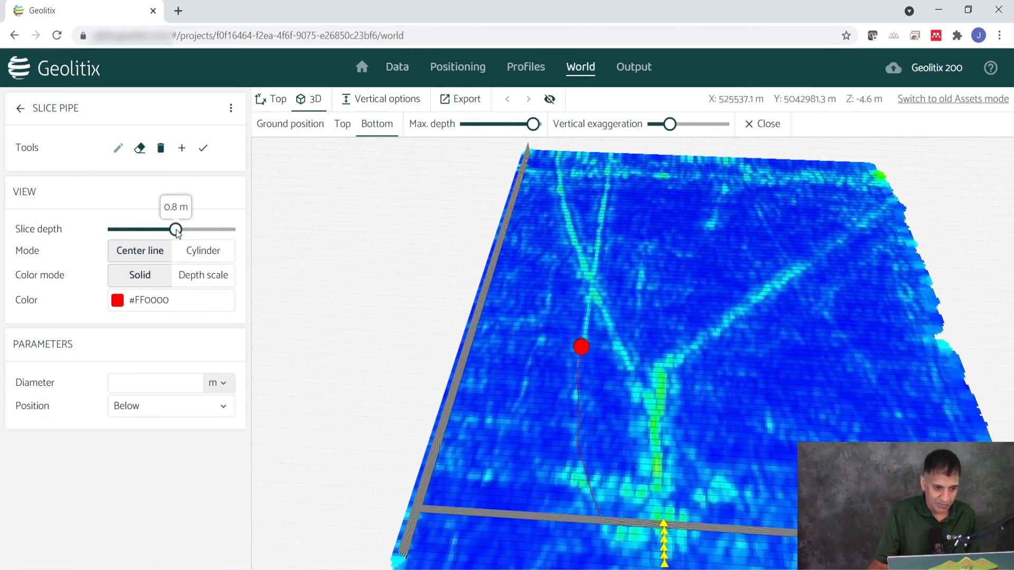
{"action": "left_click", "coordinate": [587, 327]}
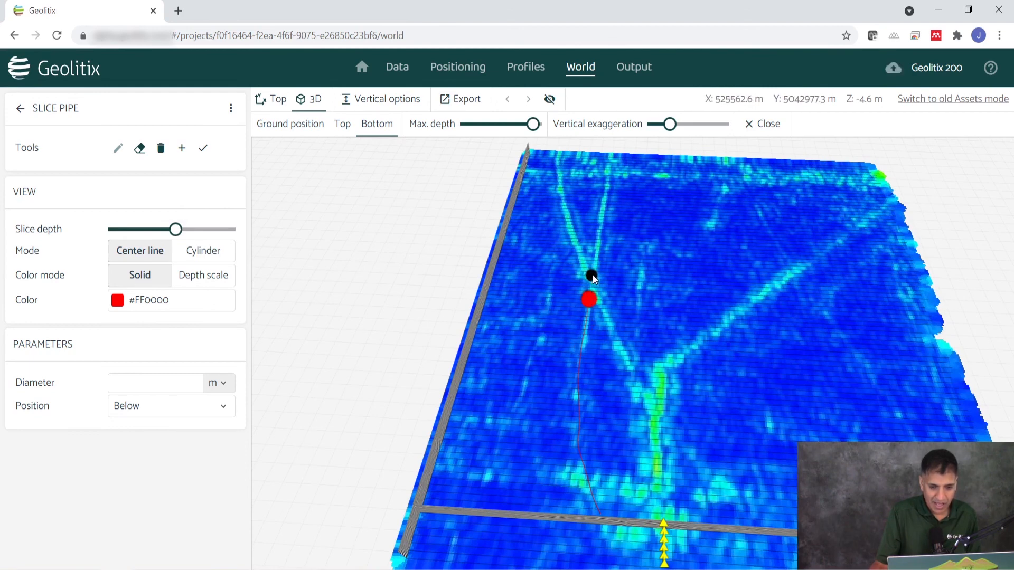
{"action": "left_click", "coordinate": [596, 267]}
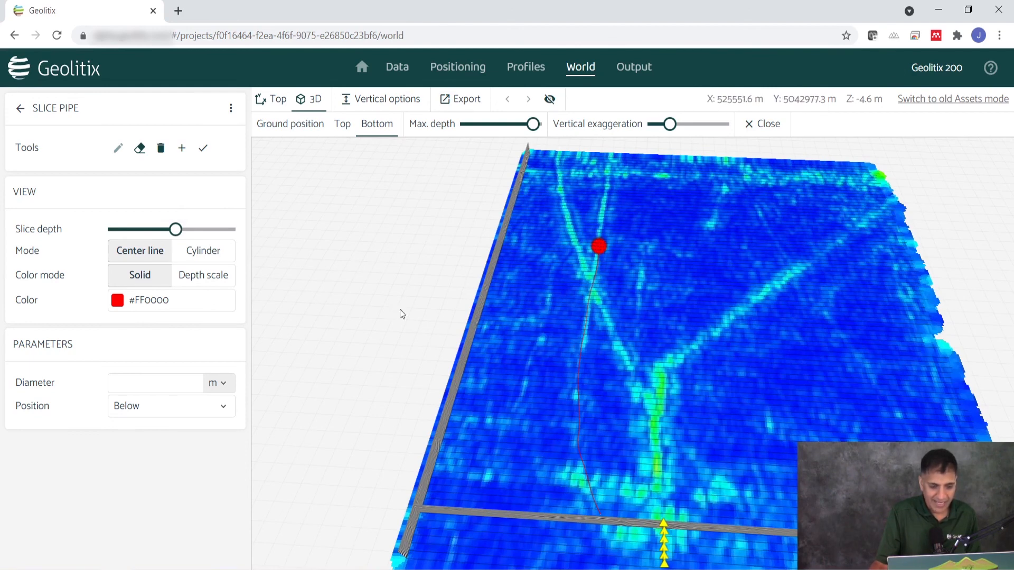
Examine the traced Slice pipe against the slice and GPR profiles from several 3D angles, and return to the layer list
{"action": "left_click_drag", "start_coordinate": [281, 299], "coordinate": [905, 130]}
{"action": "right_click", "coordinate": [905, 130]}
{"action": "left_click", "coordinate": [690, 384]}
{"action": "scroll", "coordinate": [691, 385], "scroll_direction": "up", "scroll_amount": 4}
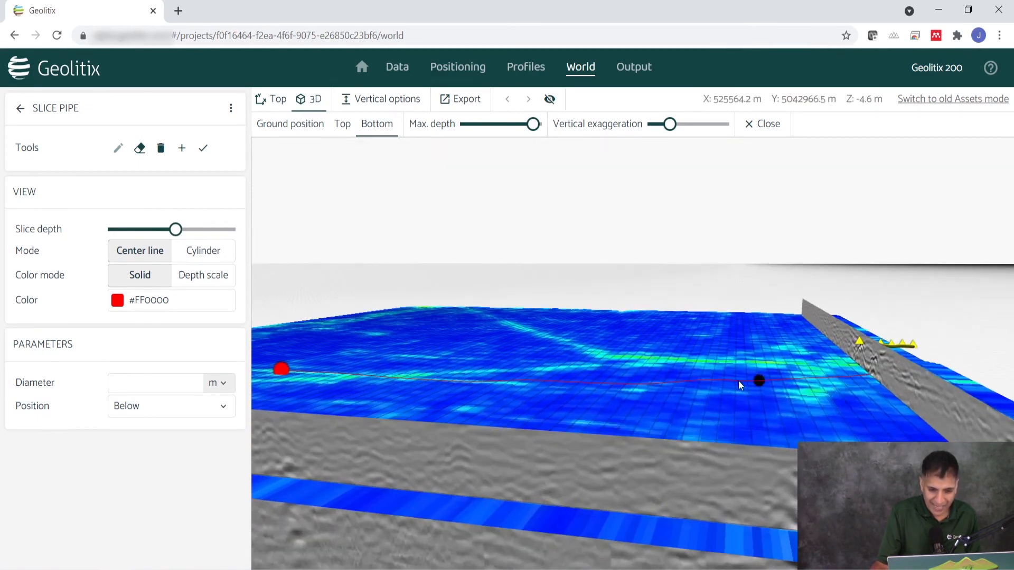
{"action": "left_click_drag", "start_coordinate": [758, 325], "coordinate": [450, 430]}
{"action": "scroll", "coordinate": [451, 429], "scroll_direction": "down", "scroll_amount": 2}
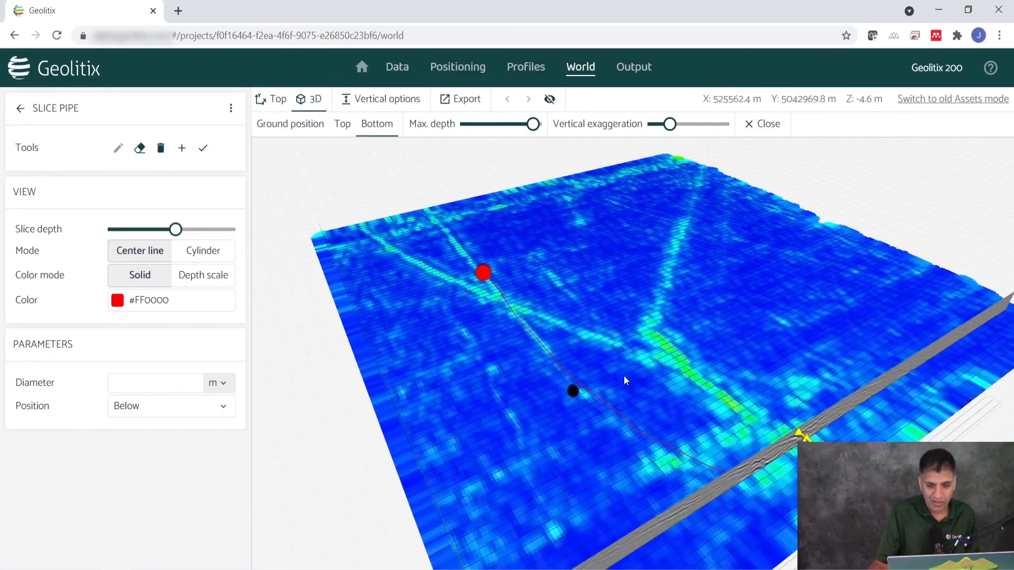
{"action": "left_click_drag", "start_coordinate": [812, 309], "coordinate": [628, 414]}
{"action": "scroll", "coordinate": [544, 413], "scroll_direction": "down", "scroll_amount": 3}
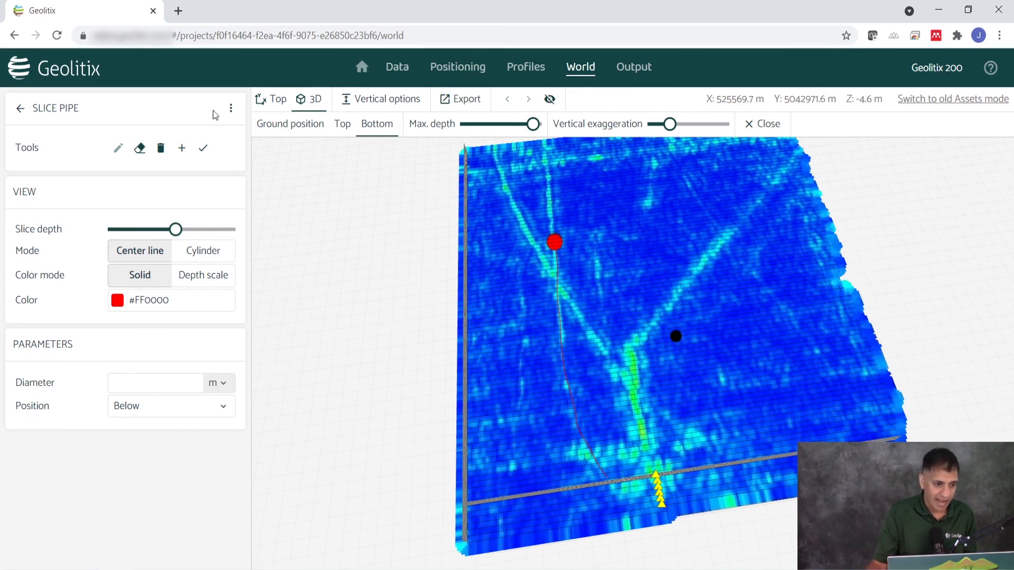
{"action": "left_click", "coordinate": [20, 108]}
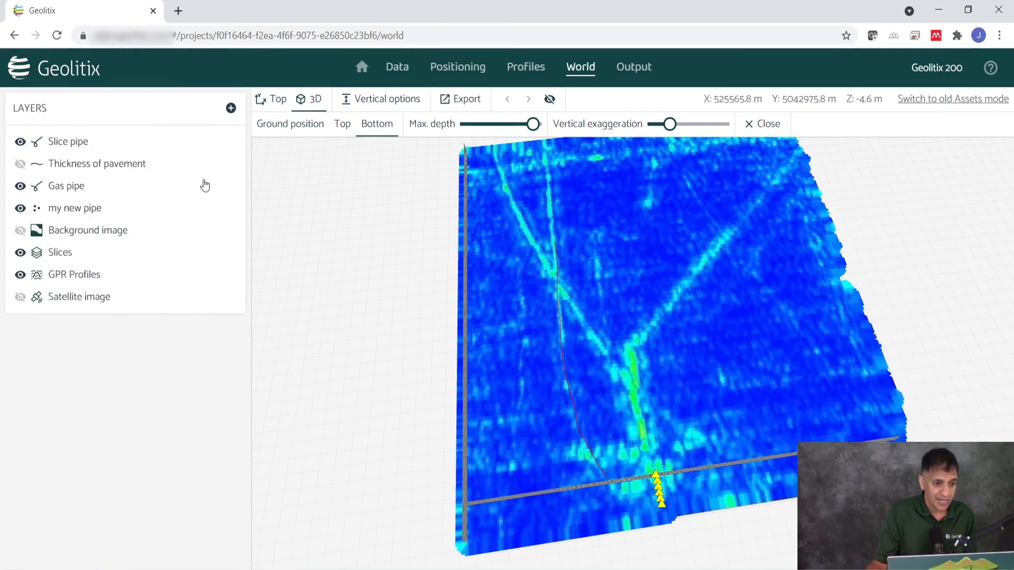
Review the layer types that can be added and the export options for the 3D scene, including KMZ and DXF
{"action": "left_click", "coordinate": [231, 108]}
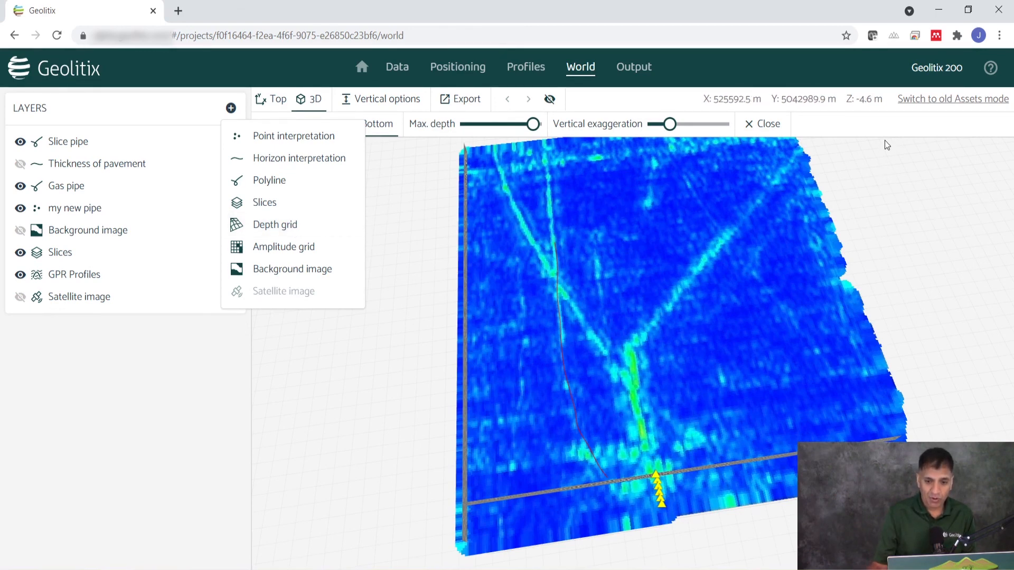
{"action": "left_click", "coordinate": [459, 101]}
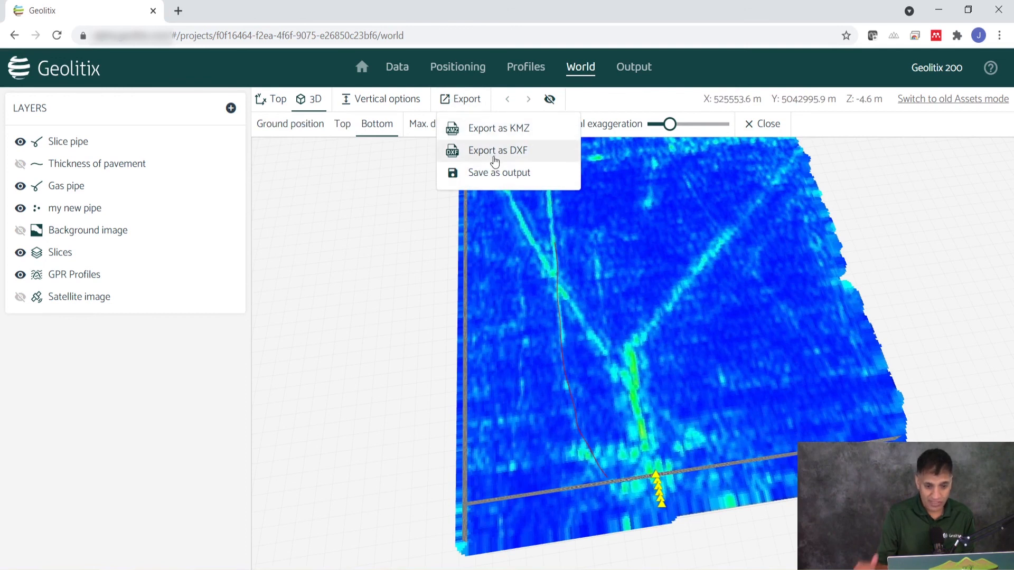
{"action": "left_click", "coordinate": [504, 131]}
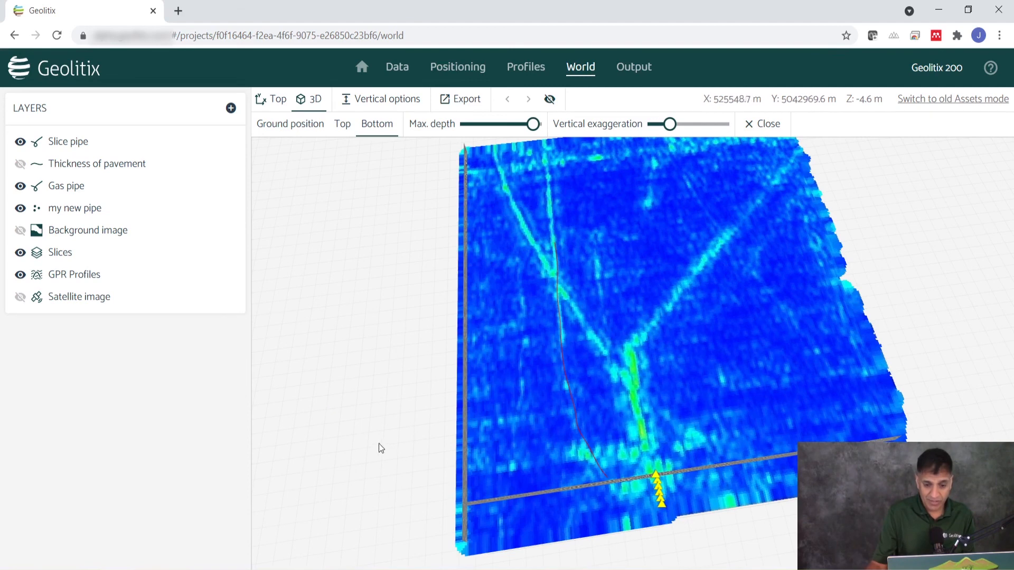
View the slice, GPR profiles and pipe interpretations together from low oblique angles on different sides
{"action": "left_click_drag", "start_coordinate": [378, 444], "coordinate": [550, 268]}
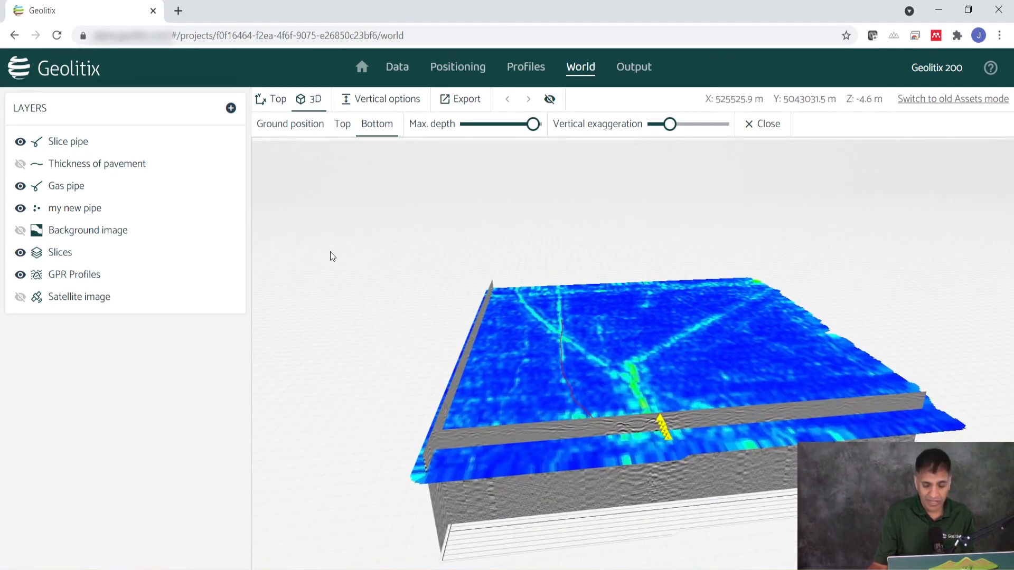
{"action": "left_click_drag", "start_coordinate": [781, 307], "coordinate": [379, 308]}
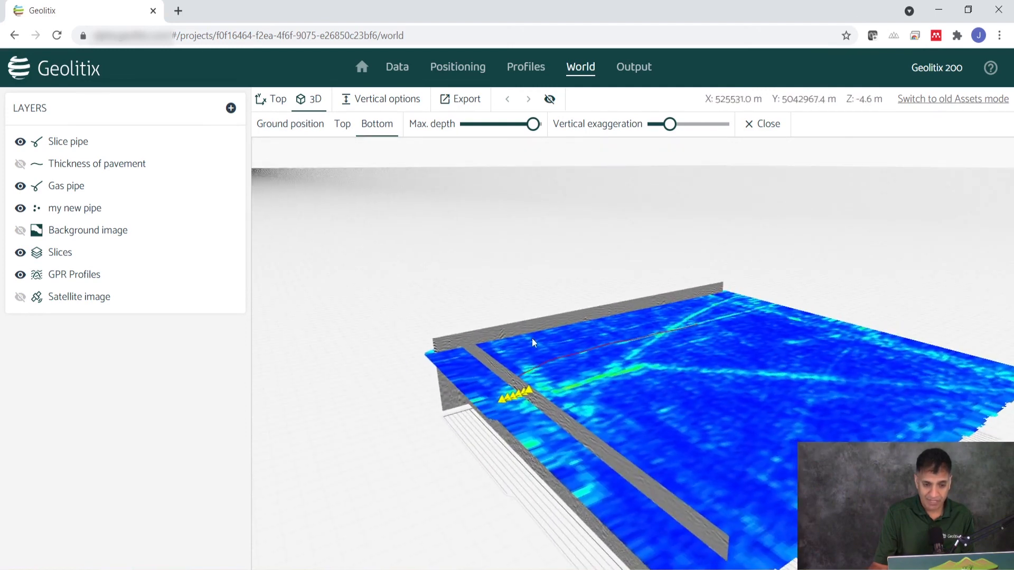